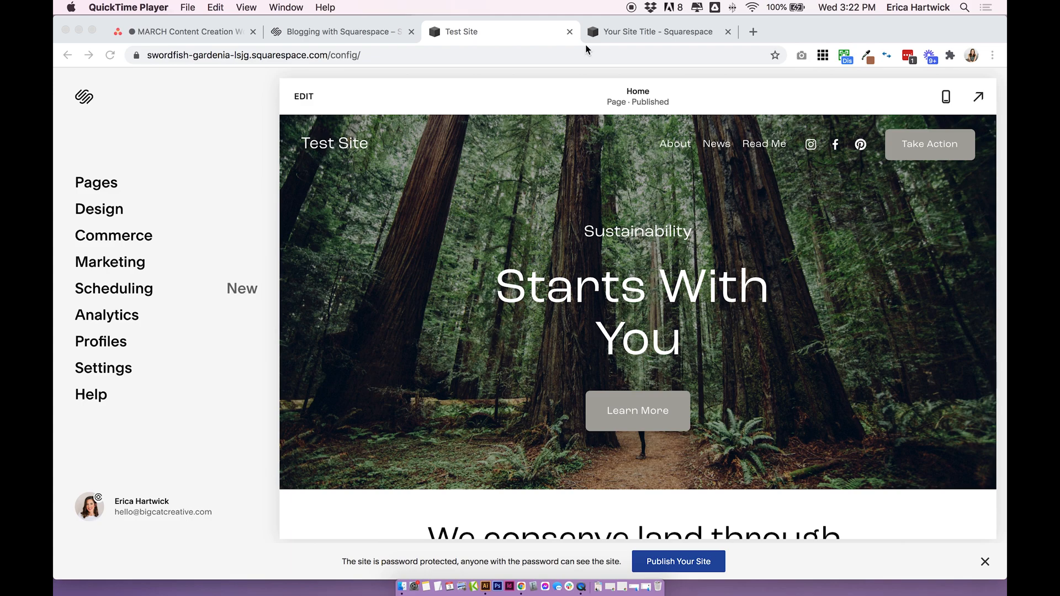
Glance at the second site, return to Test Site, and look through its main navigation and unlinked pages
click(616, 32)
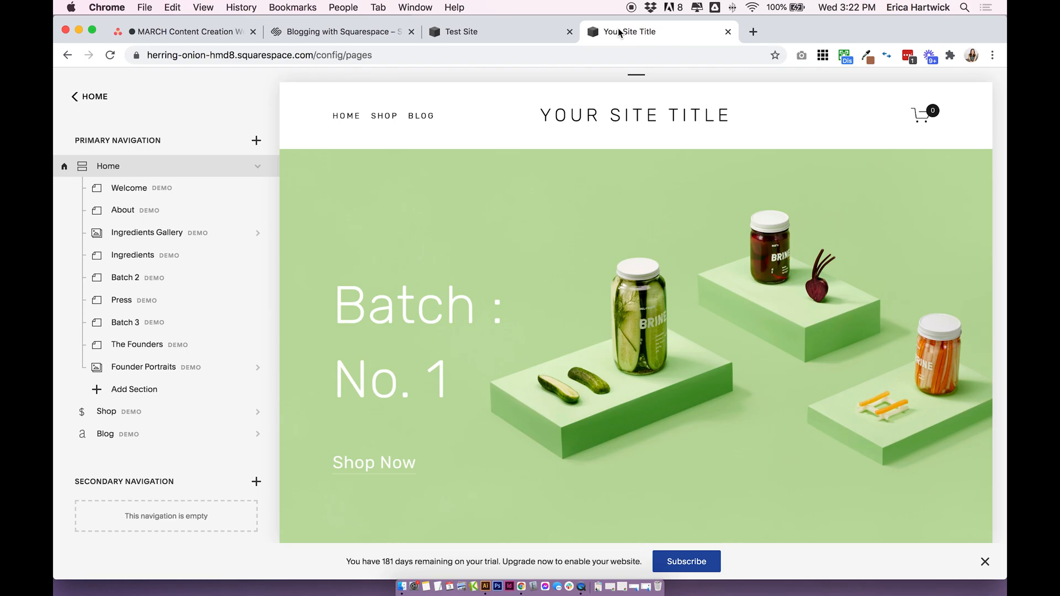
click(456, 33)
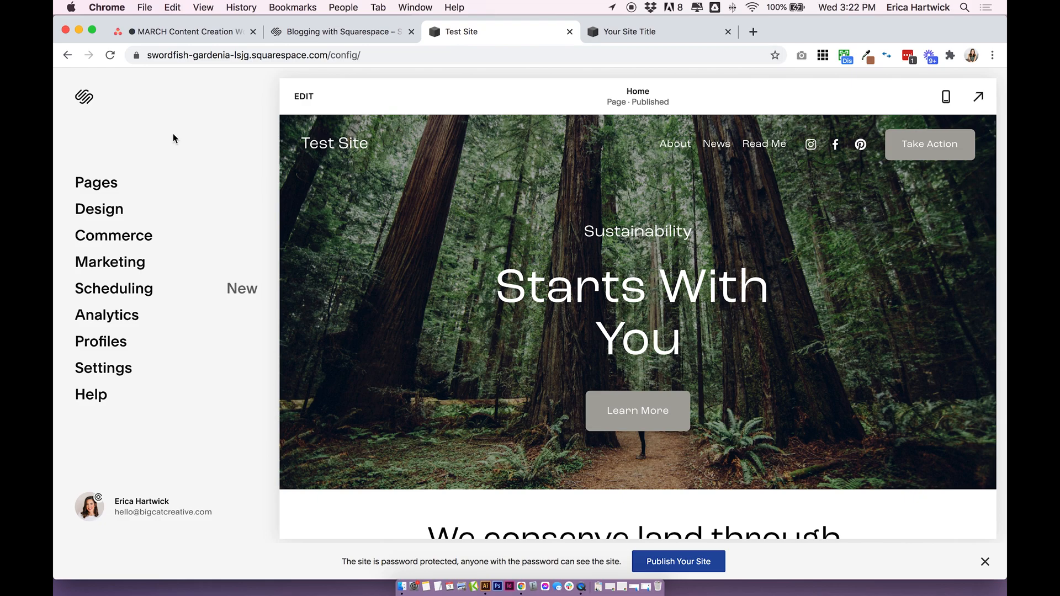
click(110, 186)
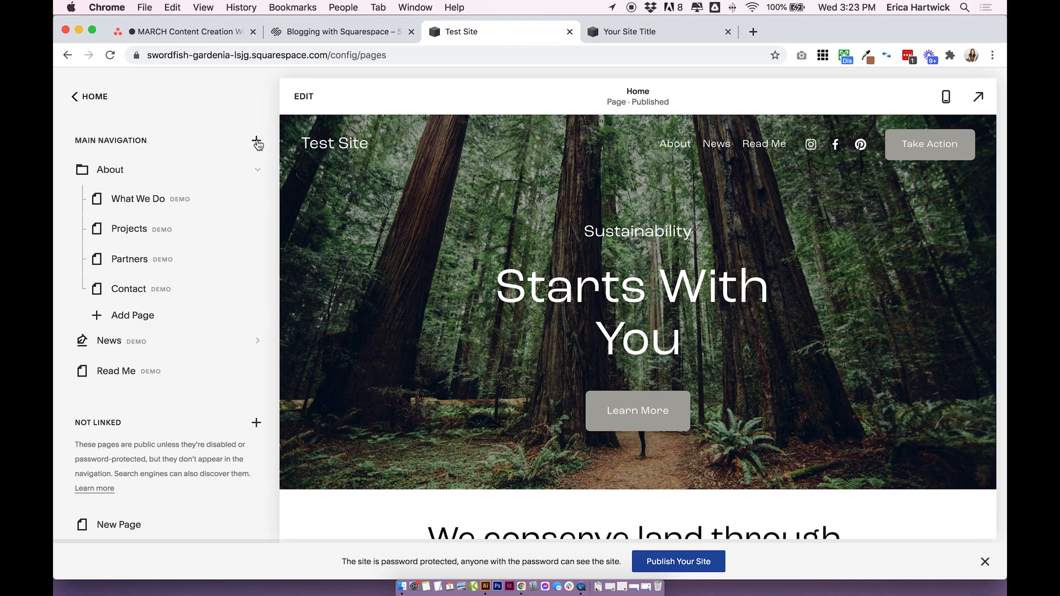
scroll(254, 160, down, 3)
scroll(252, 298, up, 3)
scroll(218, 301, down, 3)
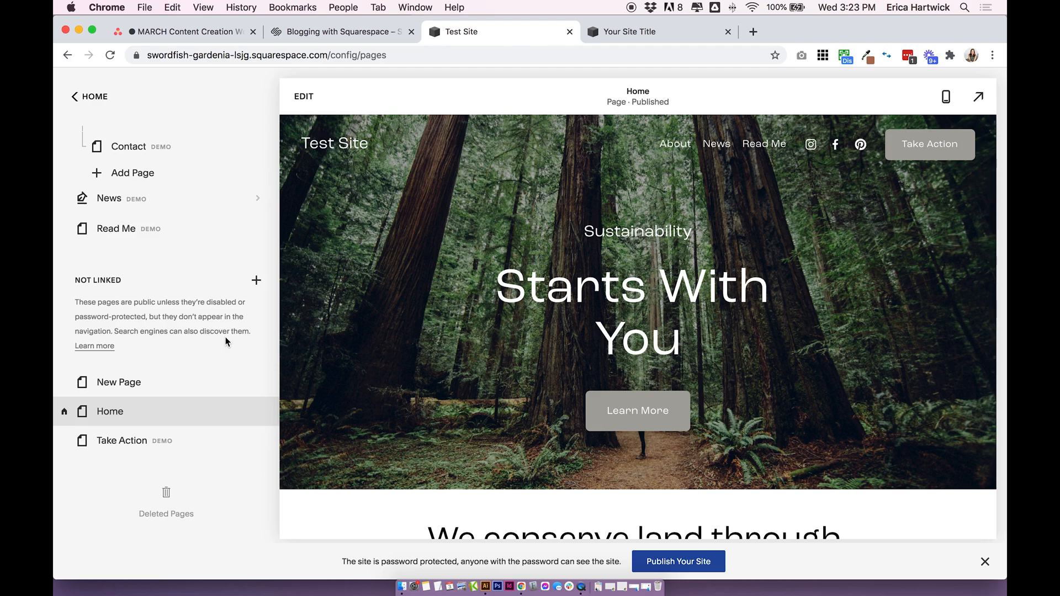
scroll(225, 341, up, 3)
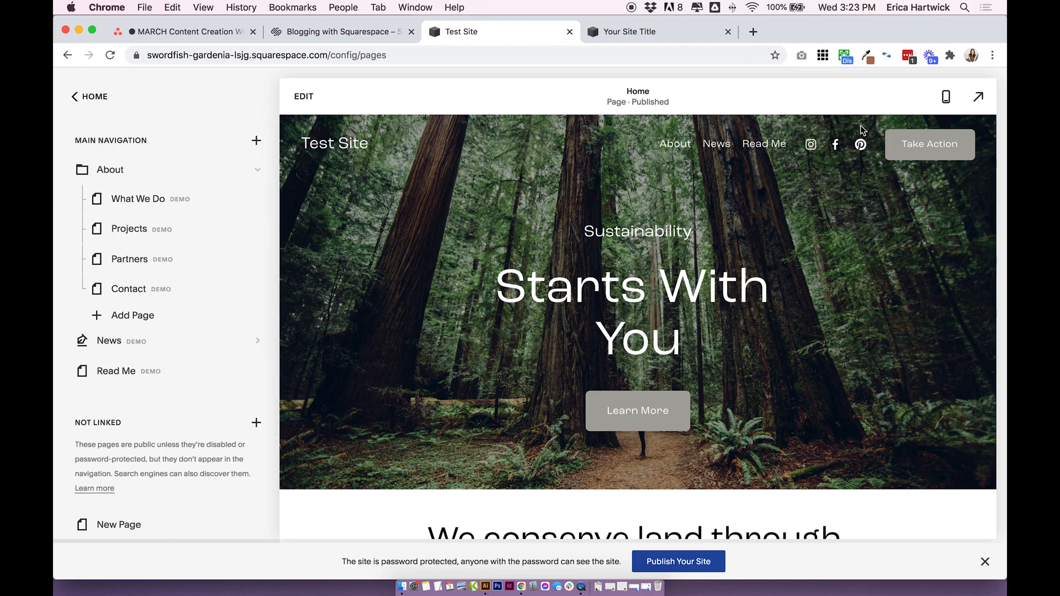
Add a blog page with the Blog 2 layout to Test Site's main navigation
click(256, 141)
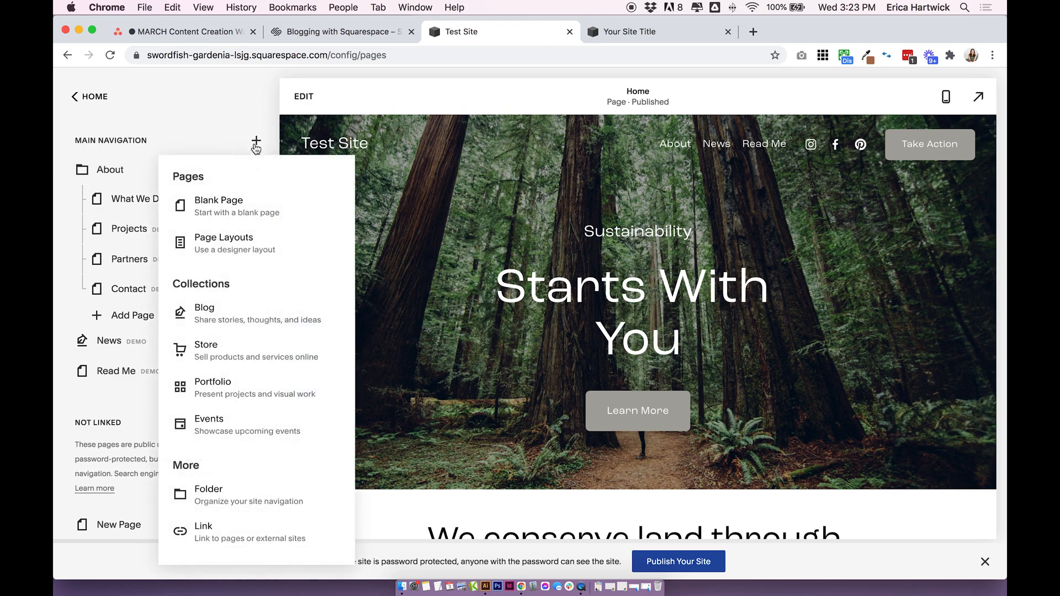
click(259, 313)
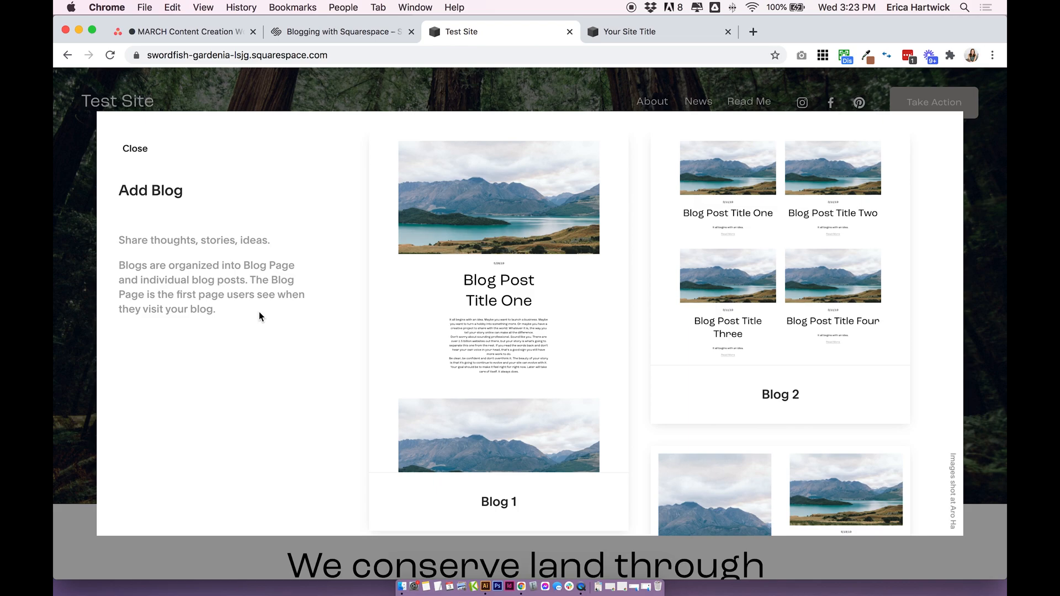
click(817, 243)
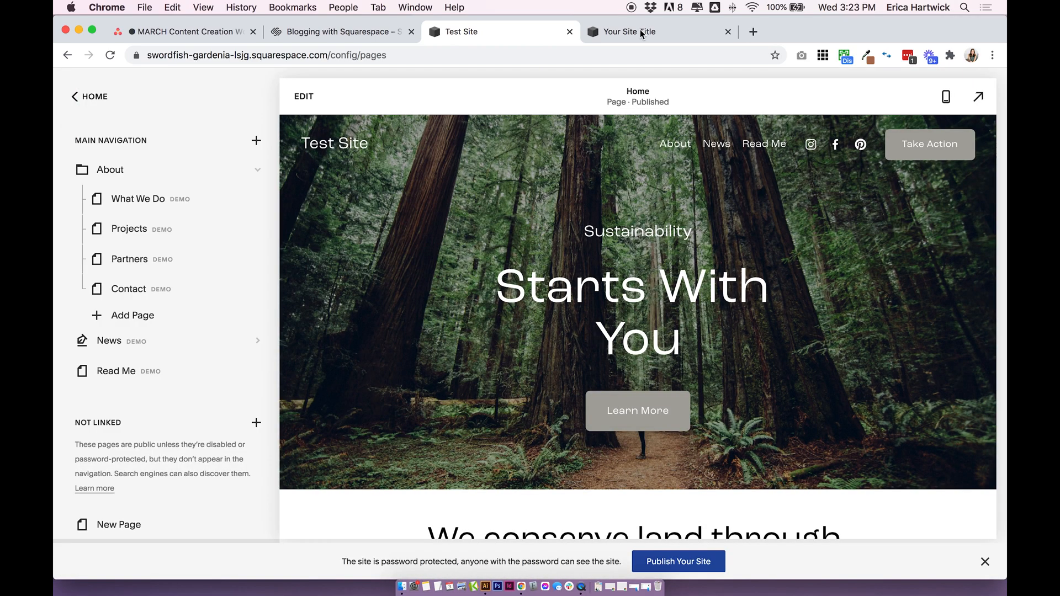
On the "Your Site Title" site, add a new blog page named Blog to the primary navigation
click(641, 32)
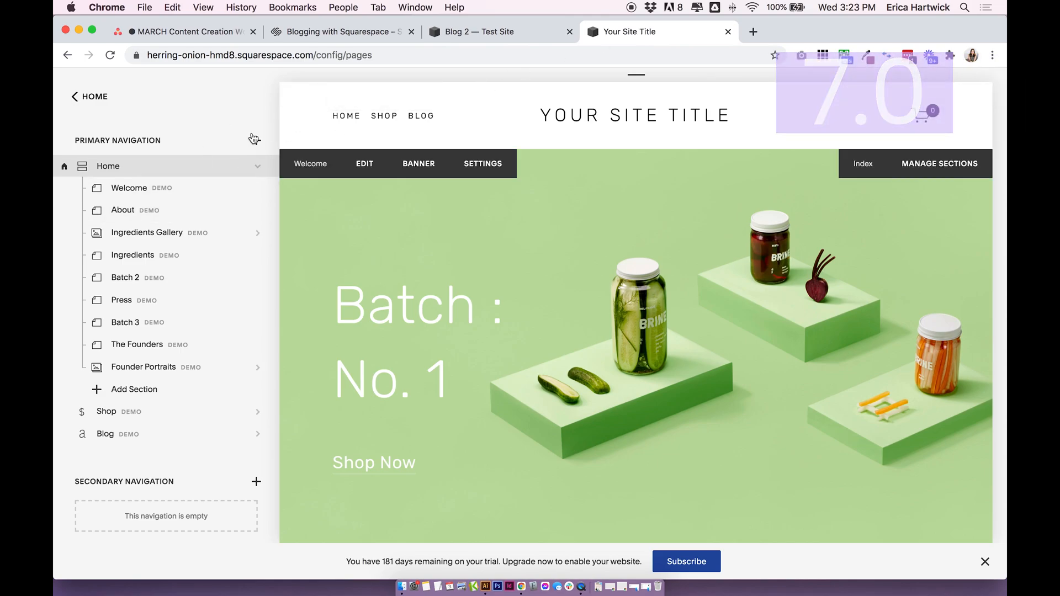
click(255, 140)
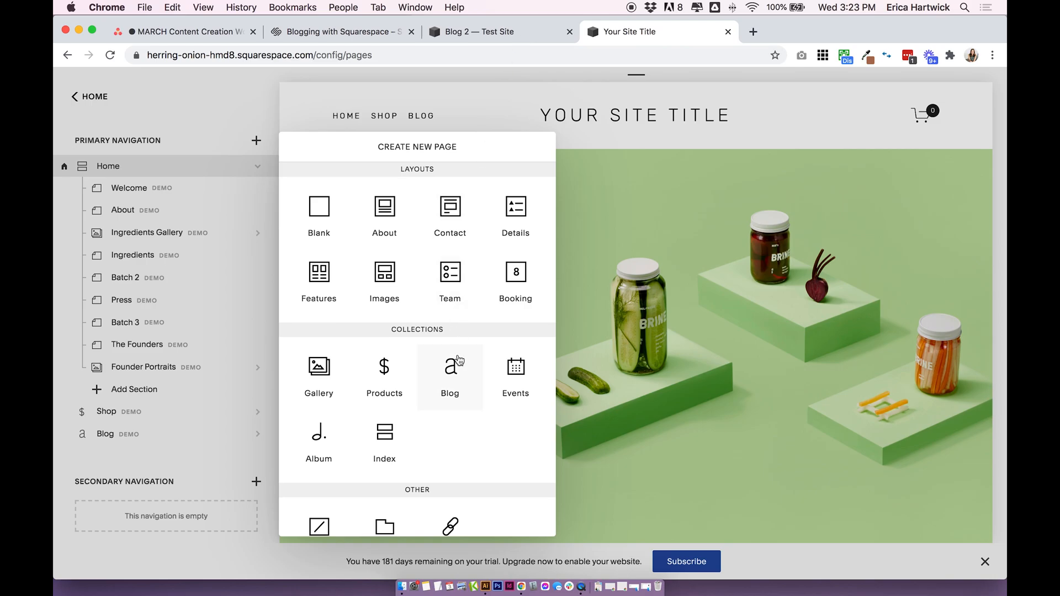
key(Escape)
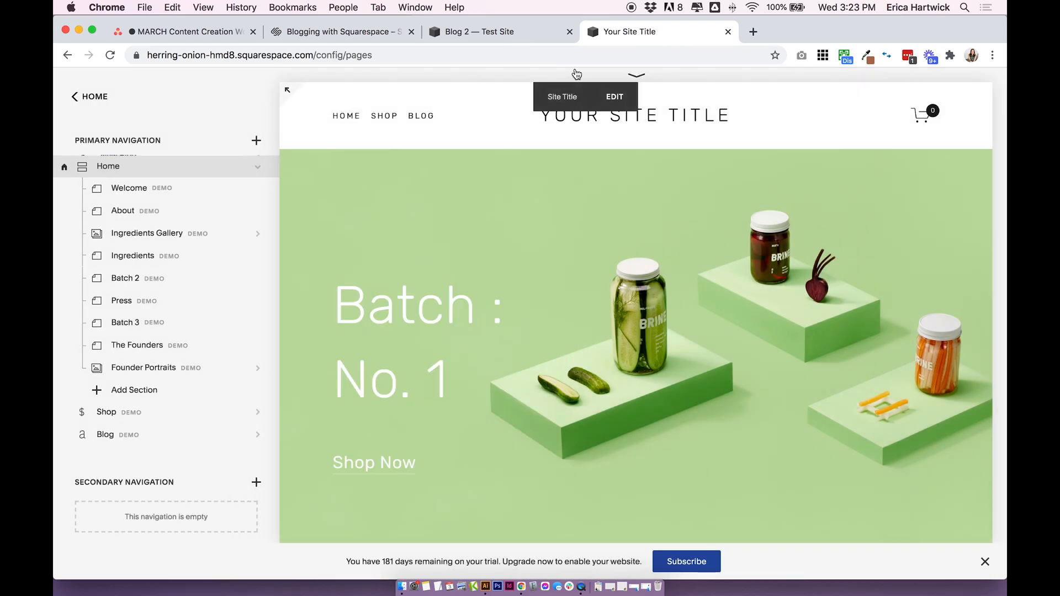
text(Blog)
click(205, 138)
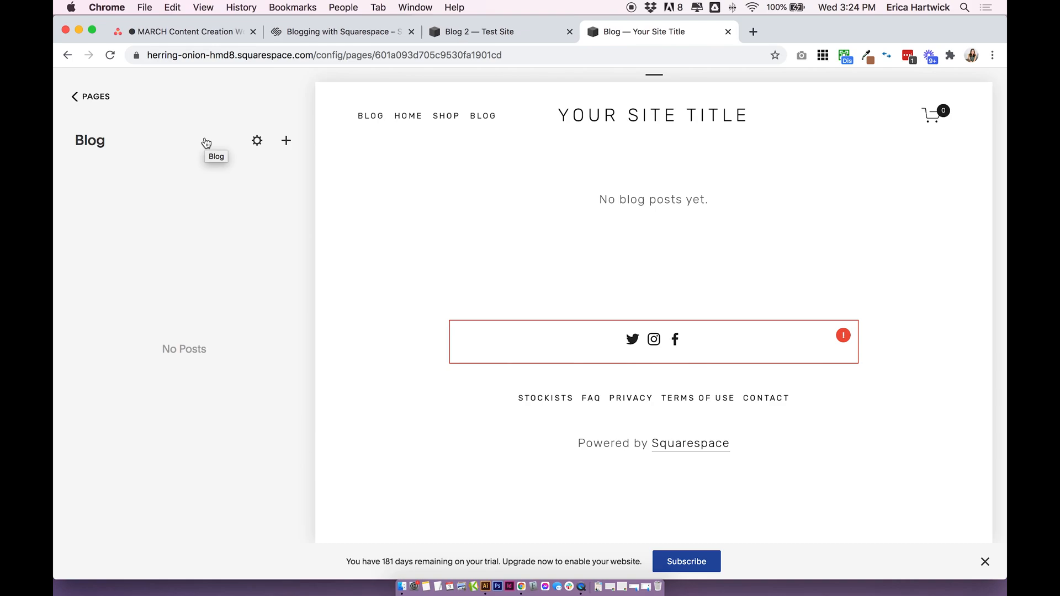
Review the new blog pages and the page lists of both sites, finishing on Test Site
click(527, 32)
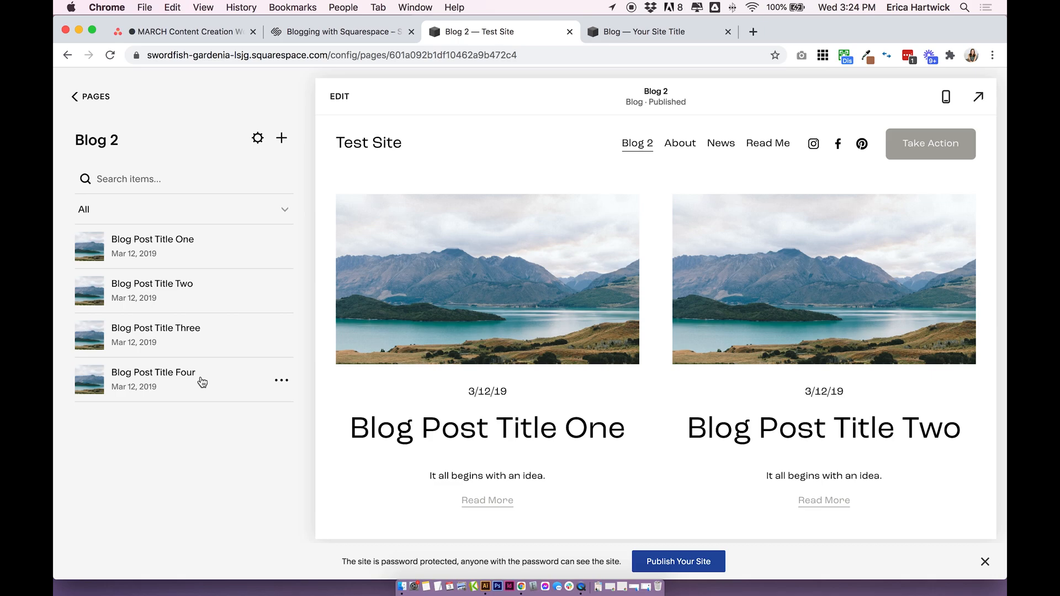
click(96, 98)
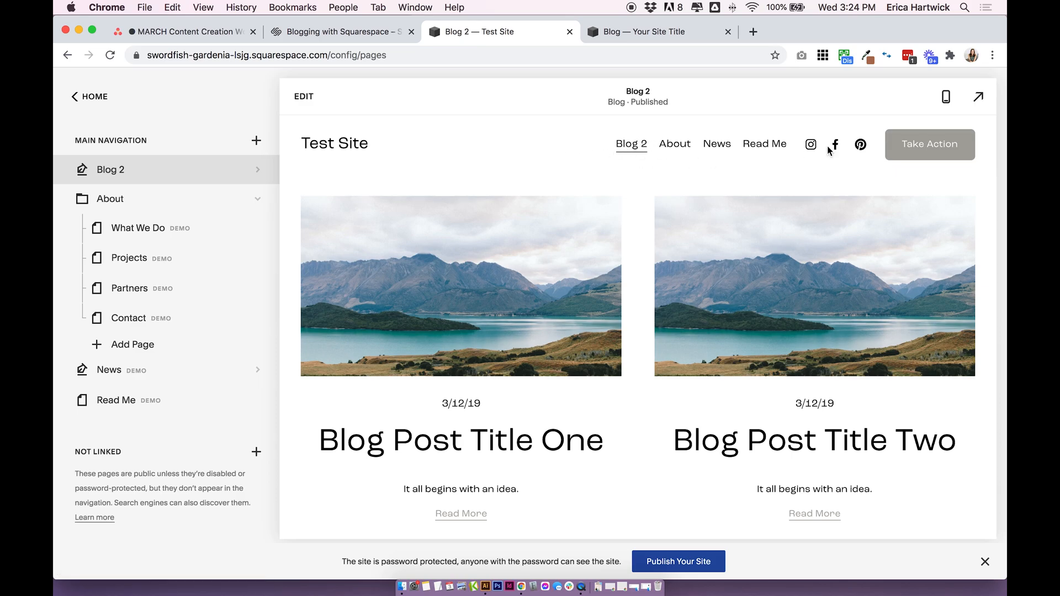
click(634, 32)
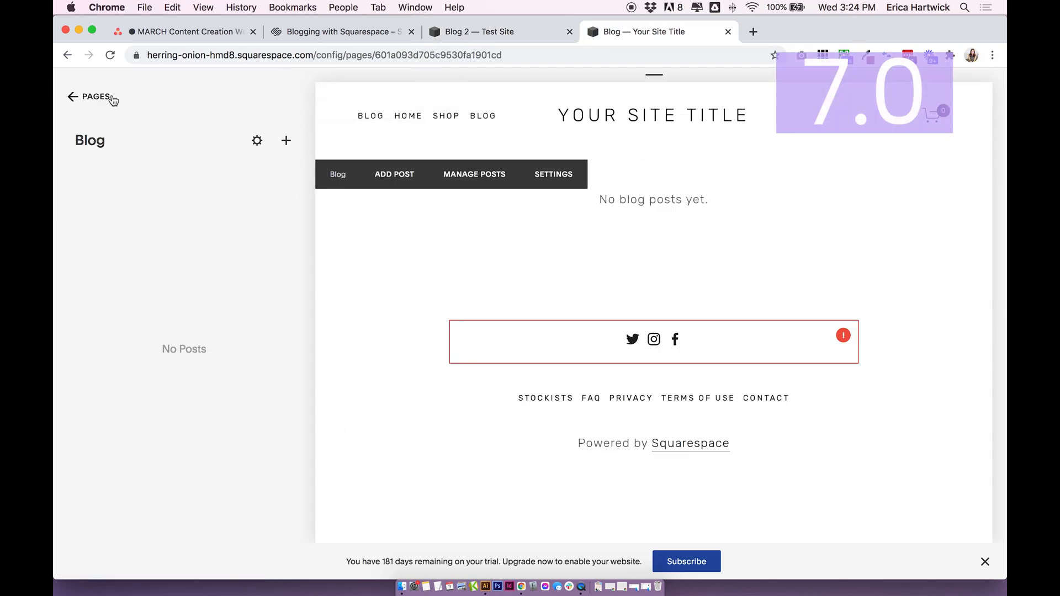
click(110, 98)
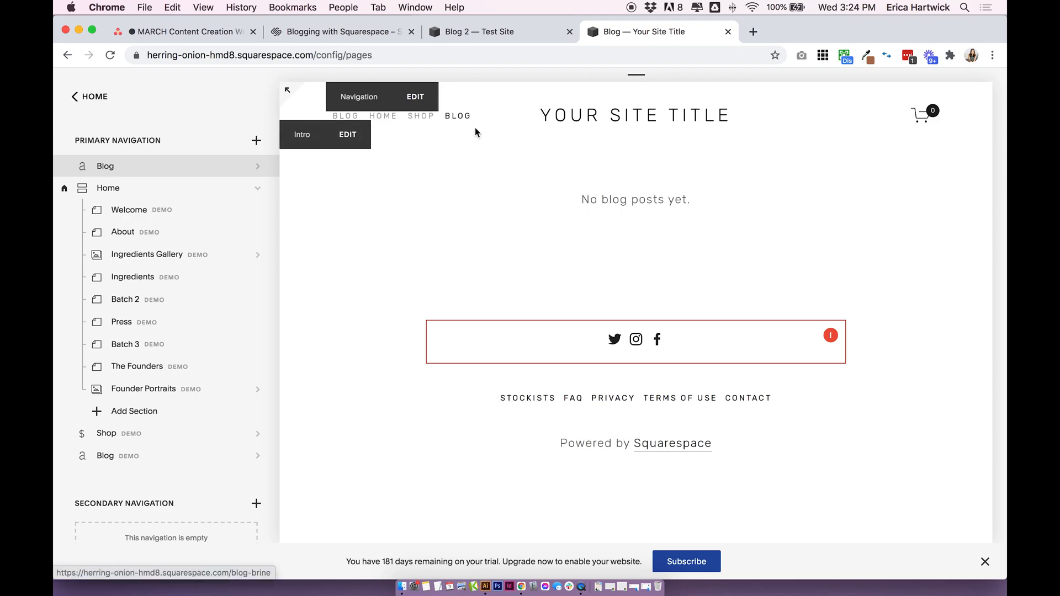
click(513, 34)
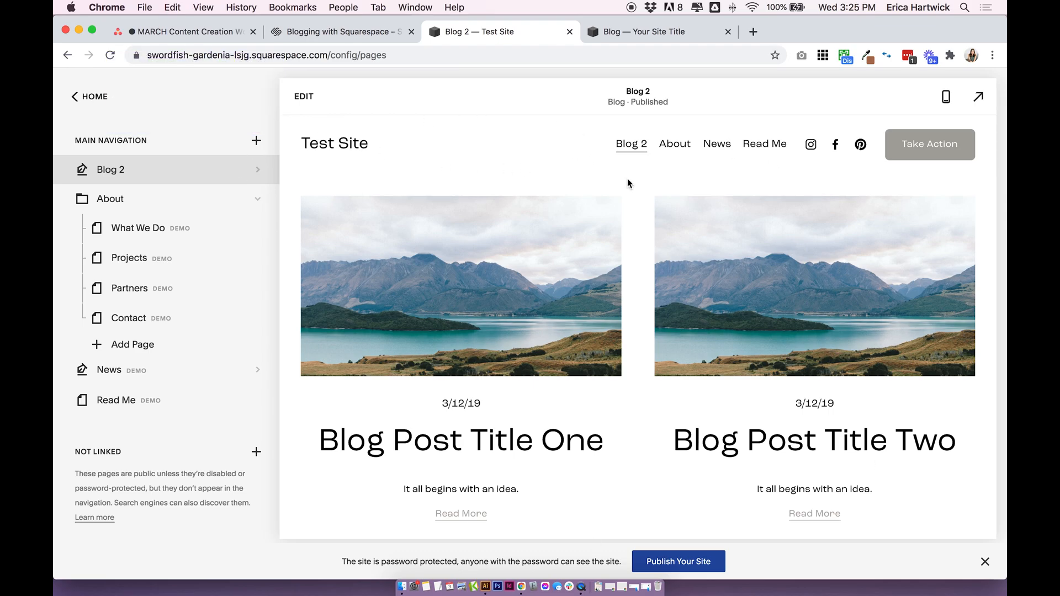
In the Blog 2 page's settings, change both the page title and the navigation title to Blog
click(164, 176)
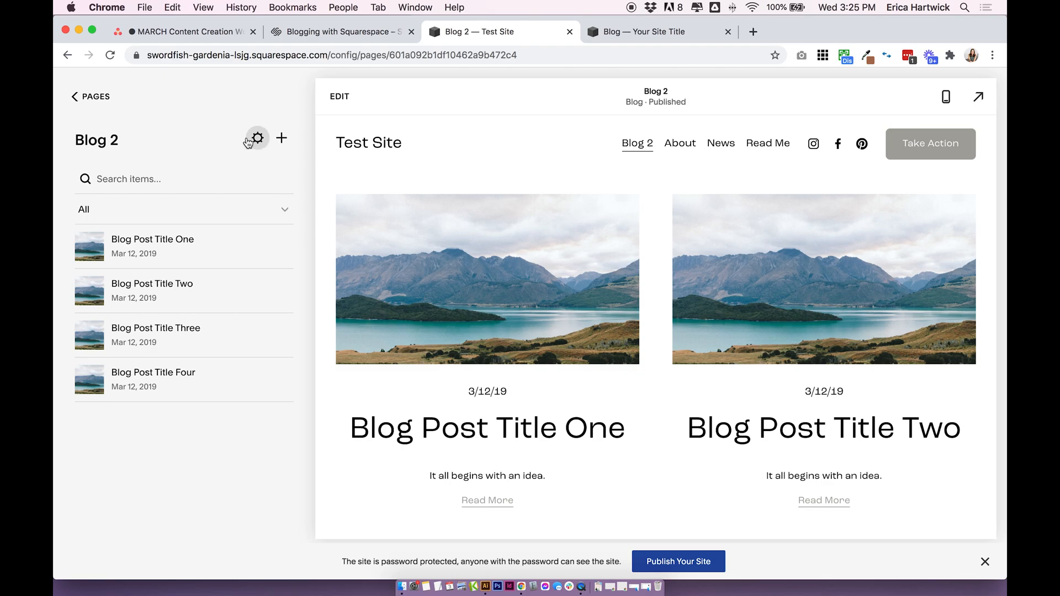
click(103, 99)
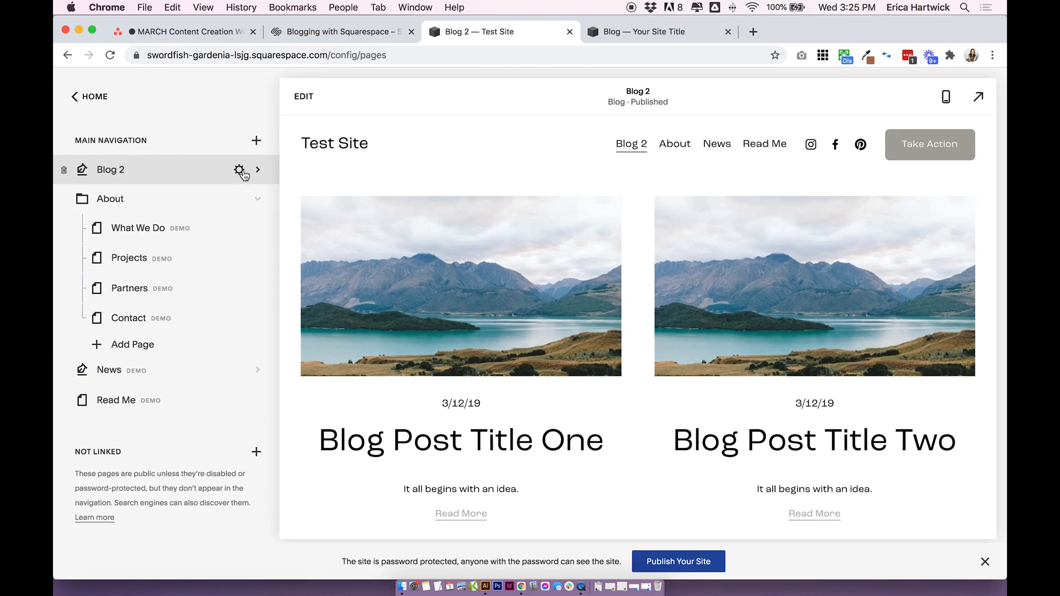
click(246, 174)
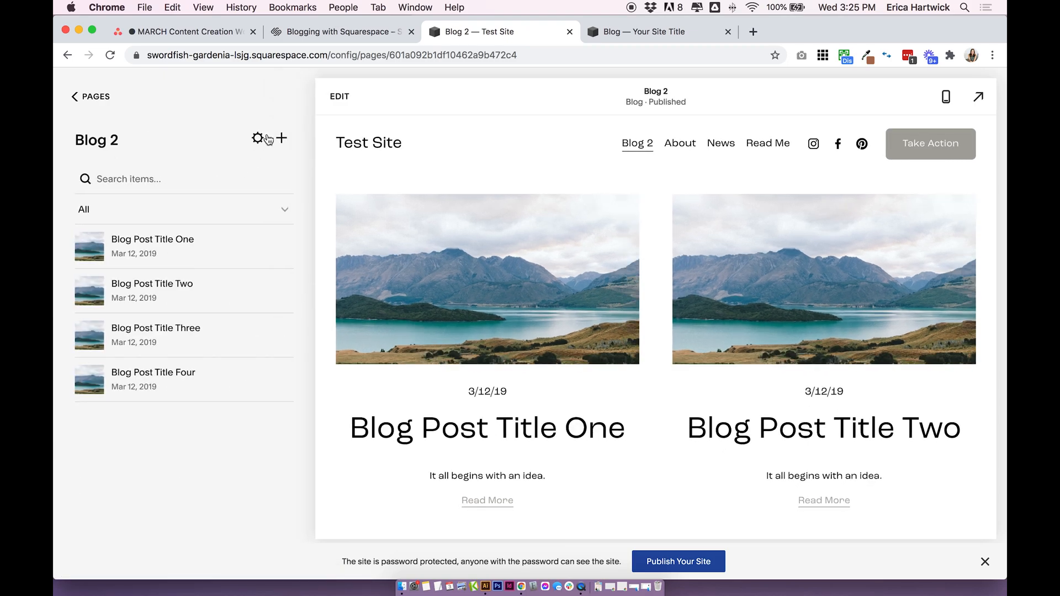
click(258, 139)
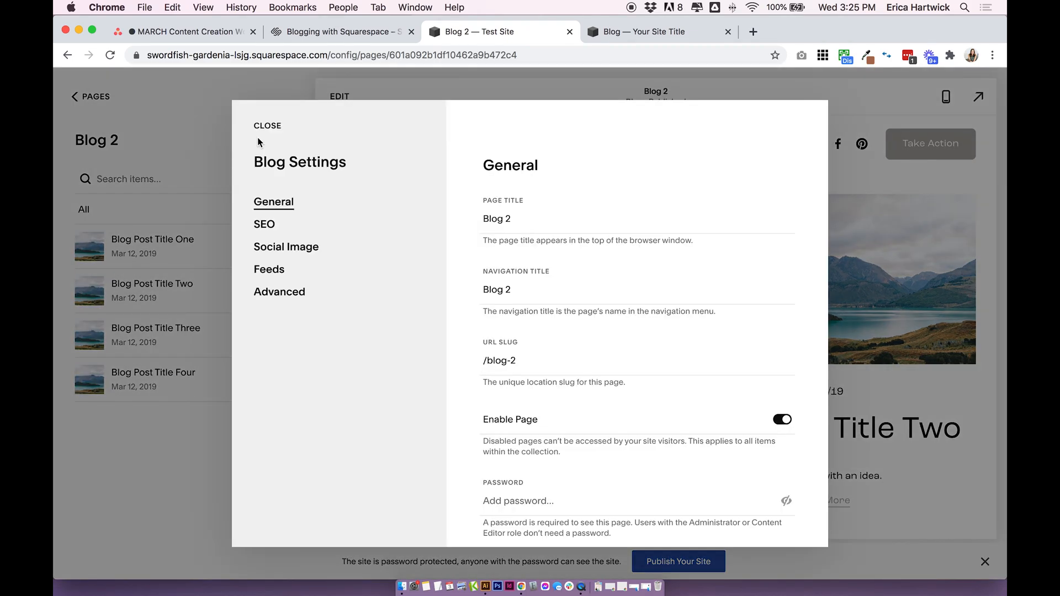
double_click(506, 219)
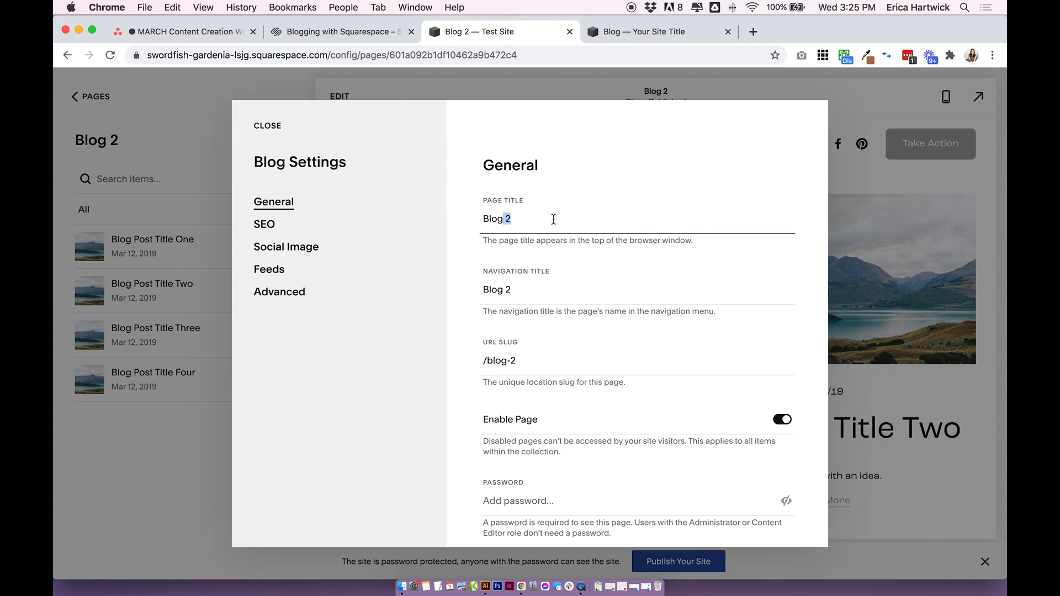
key(BackSpace)
double_click(508, 289)
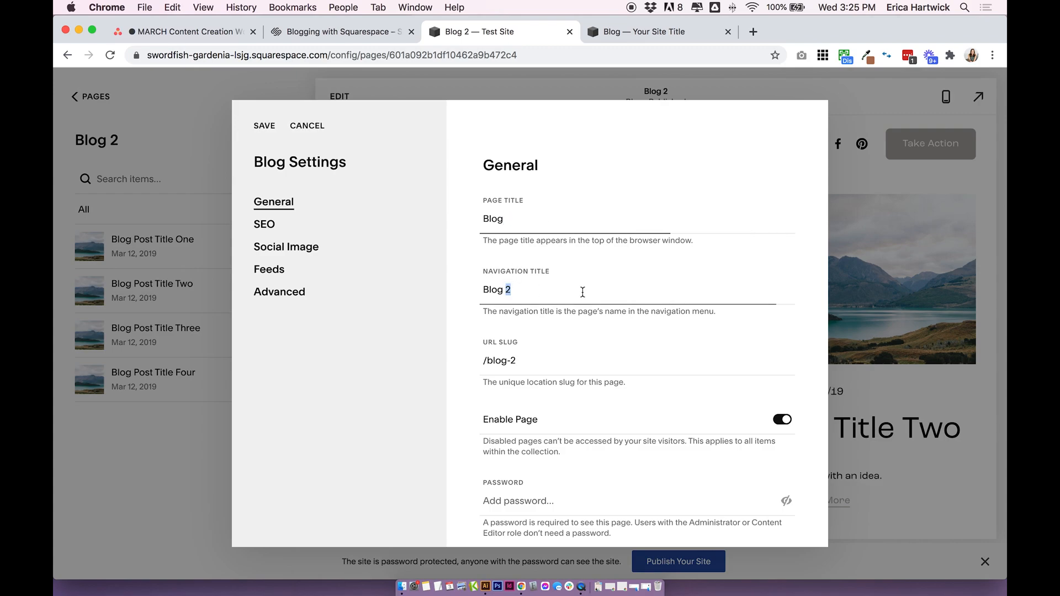
key(BackSpace)
Change the blog page's URL slug to /blog
scroll(539, 278, down, 1)
scroll(544, 344, down, 1)
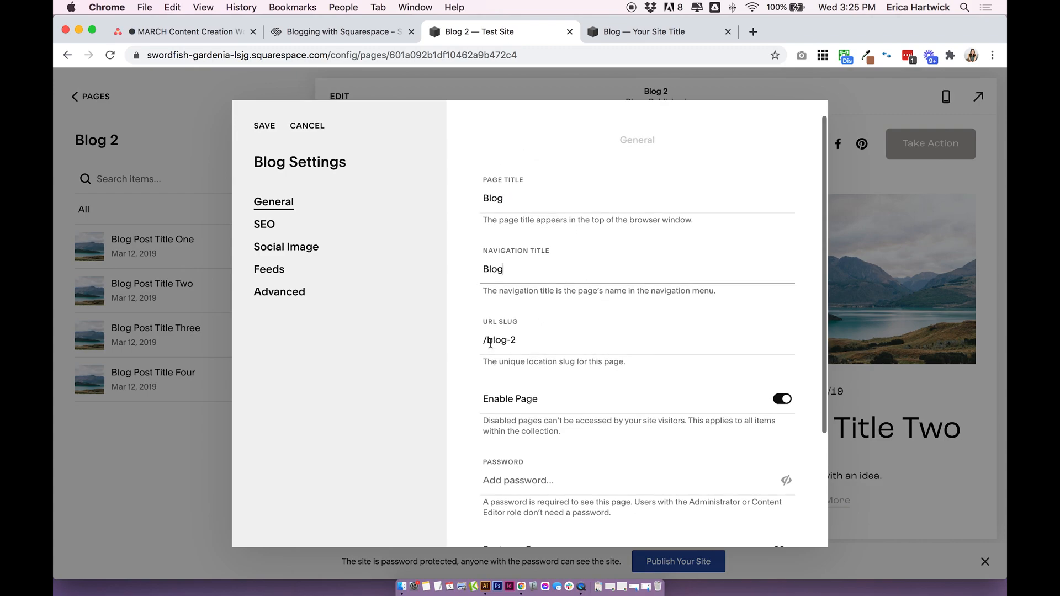
drag(488, 341, 532, 339)
click(530, 342)
scroll(526, 342, up, 1)
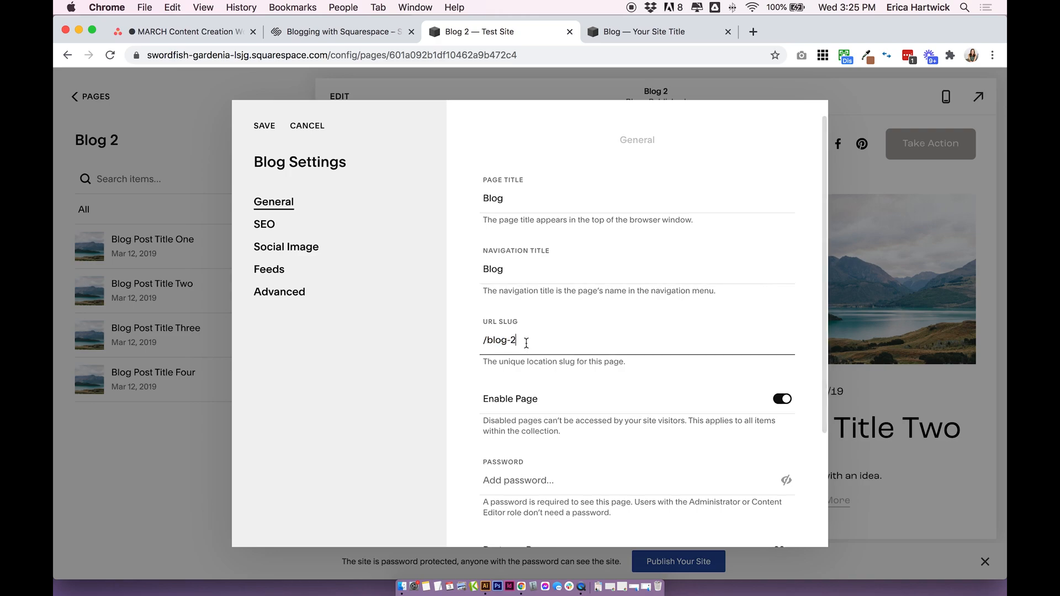
scroll(530, 349, up, 1)
key(BackSpace)
key(BackSpace)
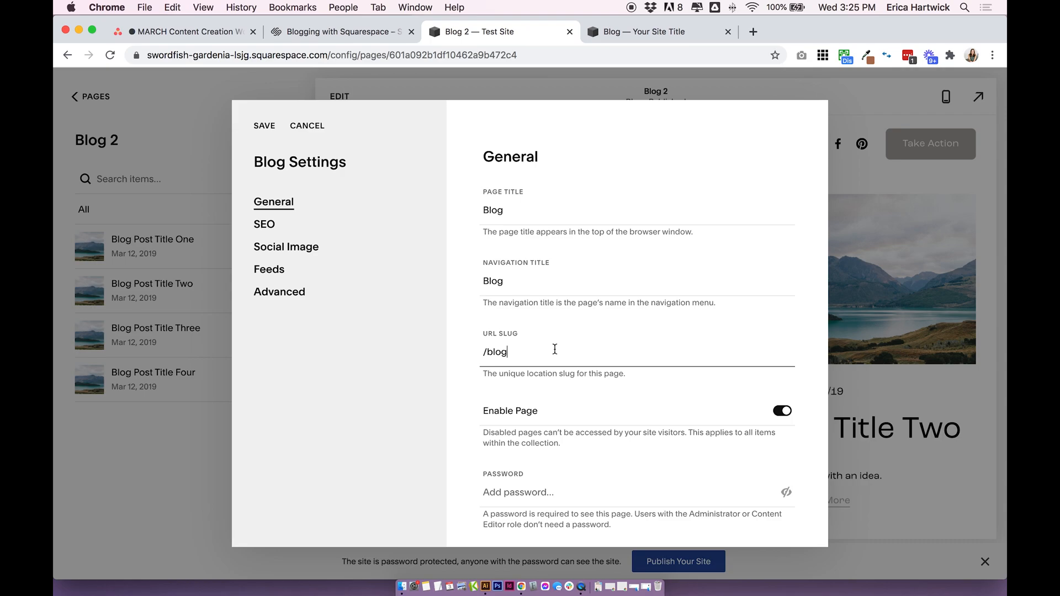
double_click(563, 352)
click(563, 353)
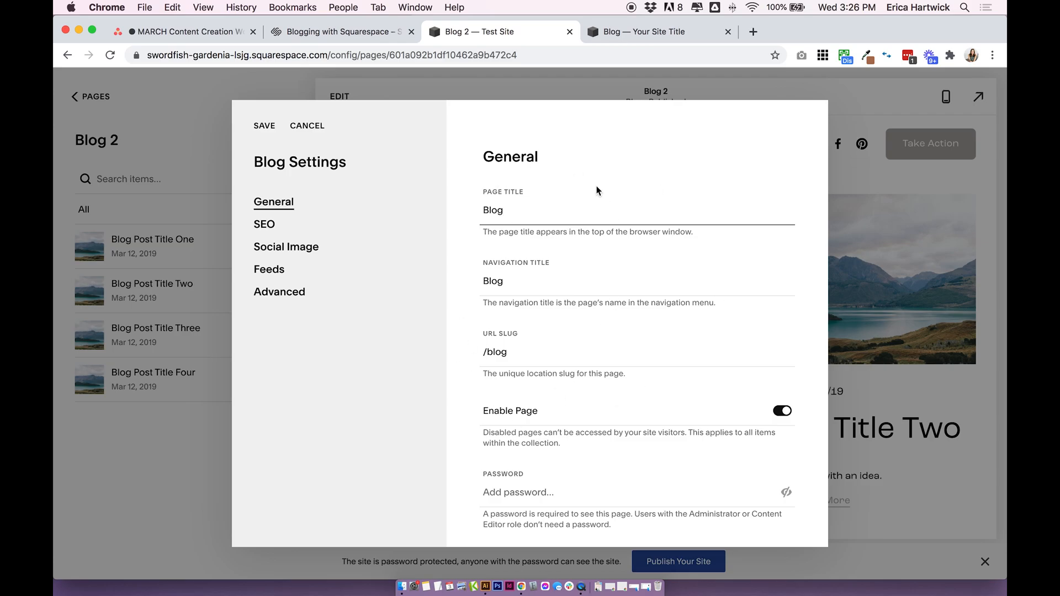
Set the blog's Posts per Page to 20
scroll(596, 190, down, 5)
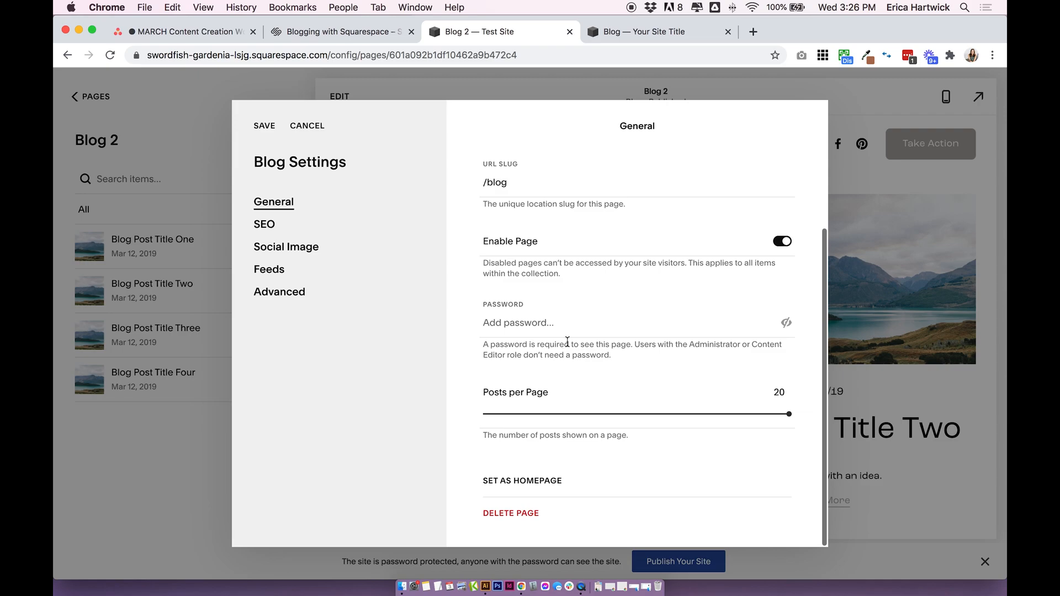
drag(788, 415, 816, 426)
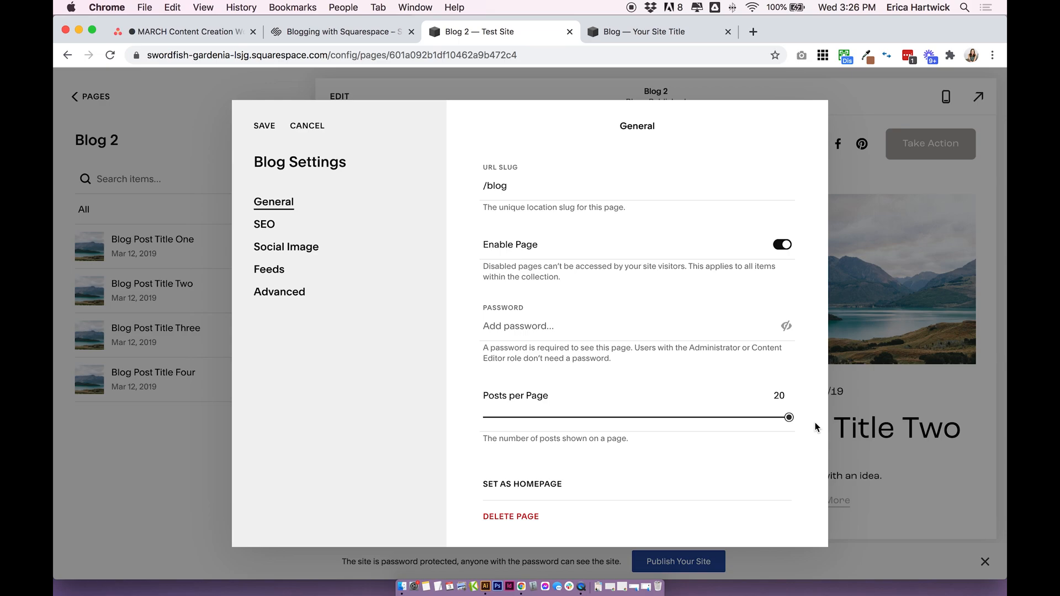
drag(771, 420, 850, 418)
Change the blog page's SEO title to Blog
click(270, 229)
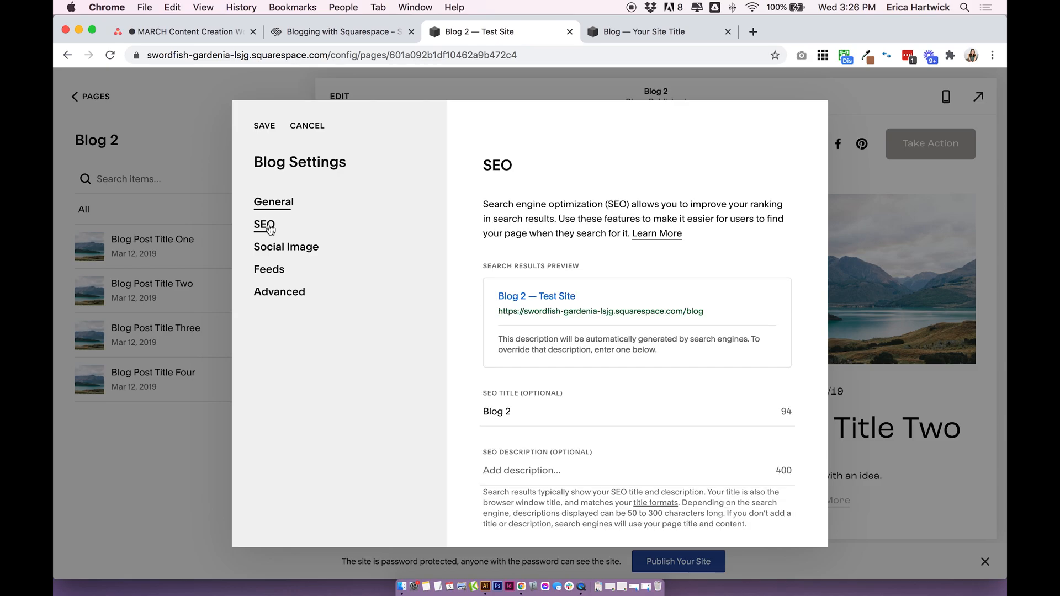
click(566, 418)
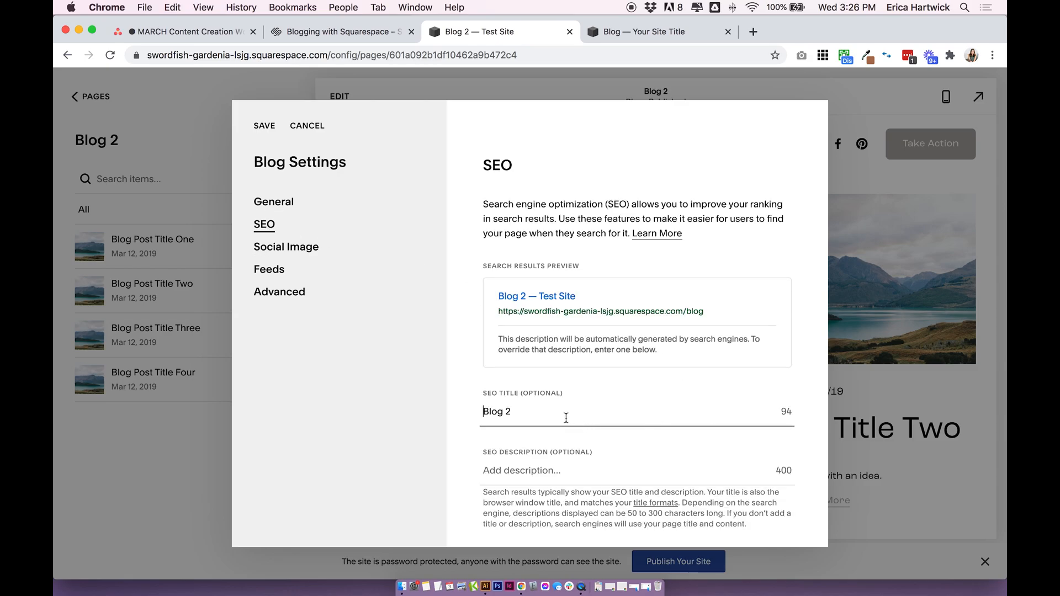
key(BackSpace)
Examine the blog's SEO description and hide-from-search options, and view its social sharing image settings
scroll(562, 424, down, 5)
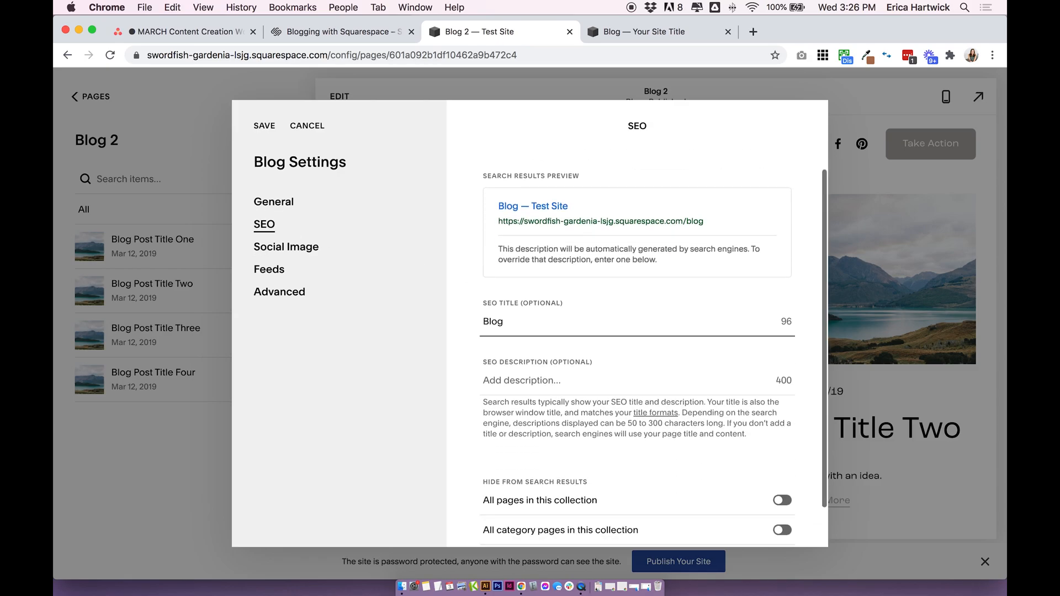
click(562, 356)
scroll(563, 393, up, 2)
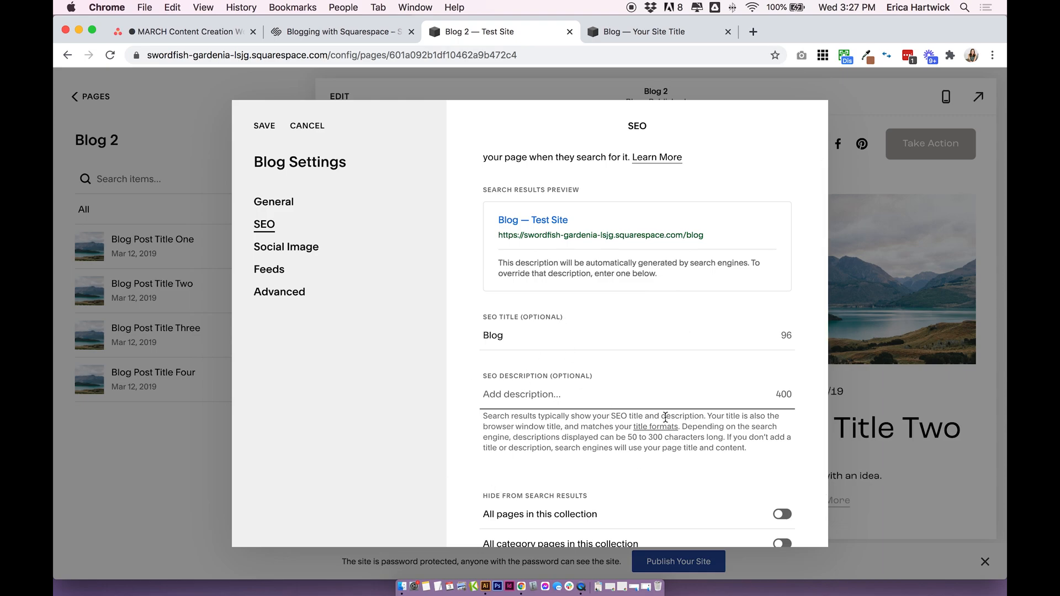
scroll(666, 416, down, 3)
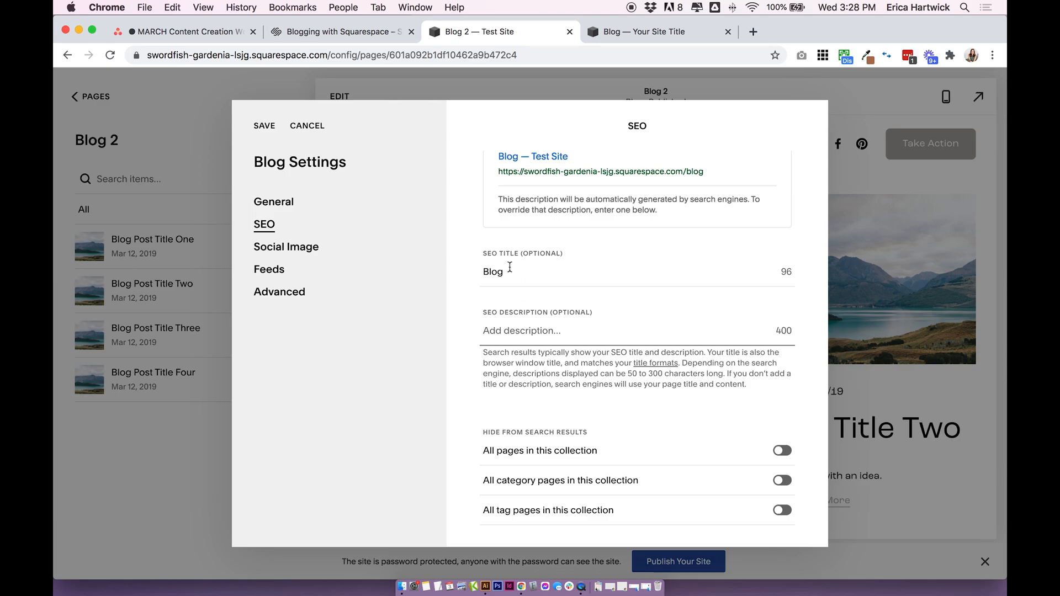
click(286, 246)
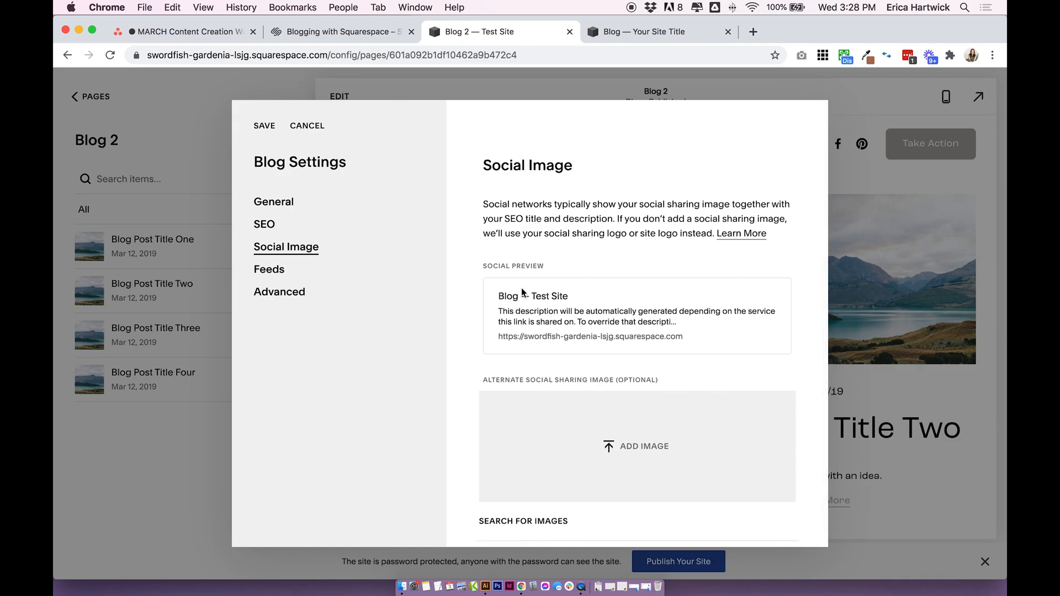
Review the blog's Feeds and Advanced settings, including category and tag management, and save the blog page settings
click(270, 269)
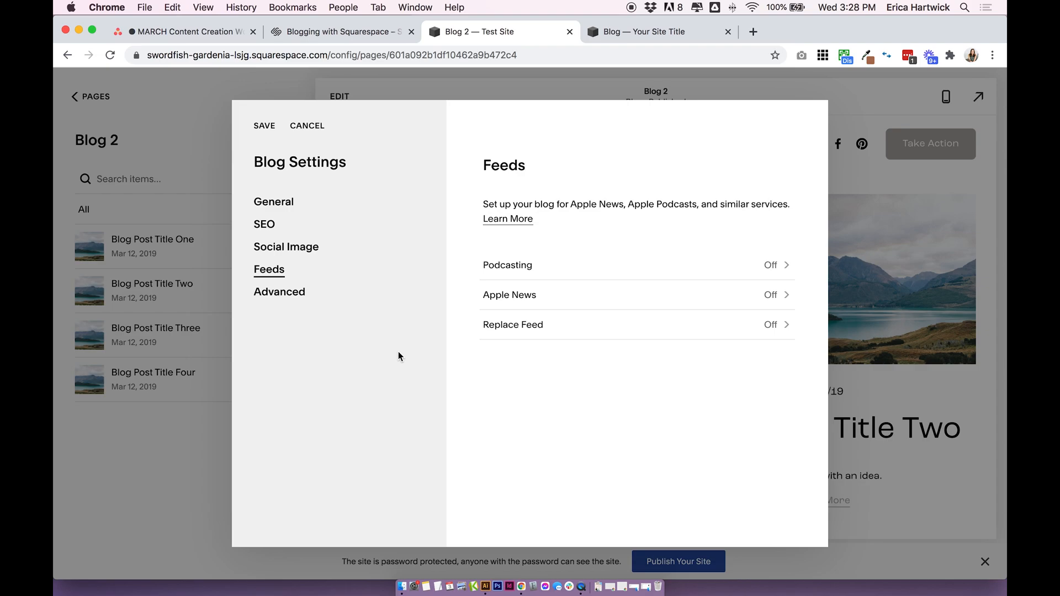
click(280, 299)
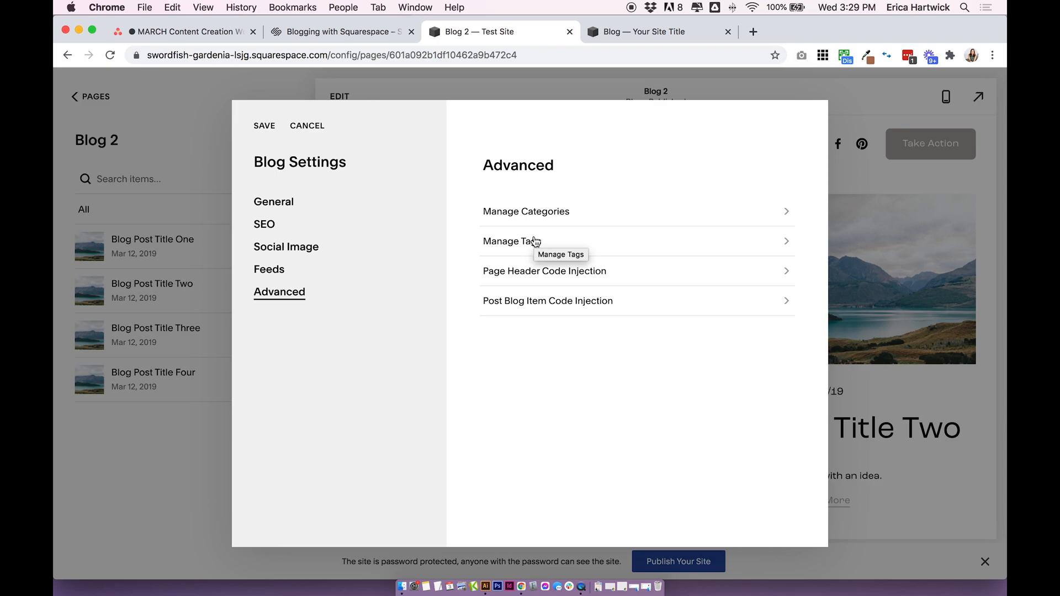
click(585, 220)
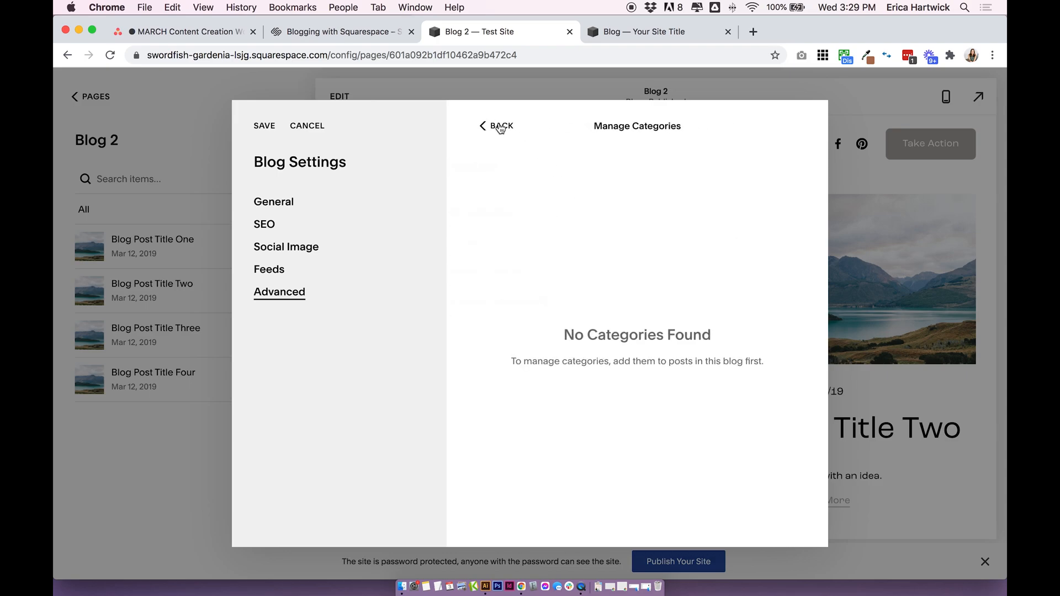
click(502, 127)
click(534, 231)
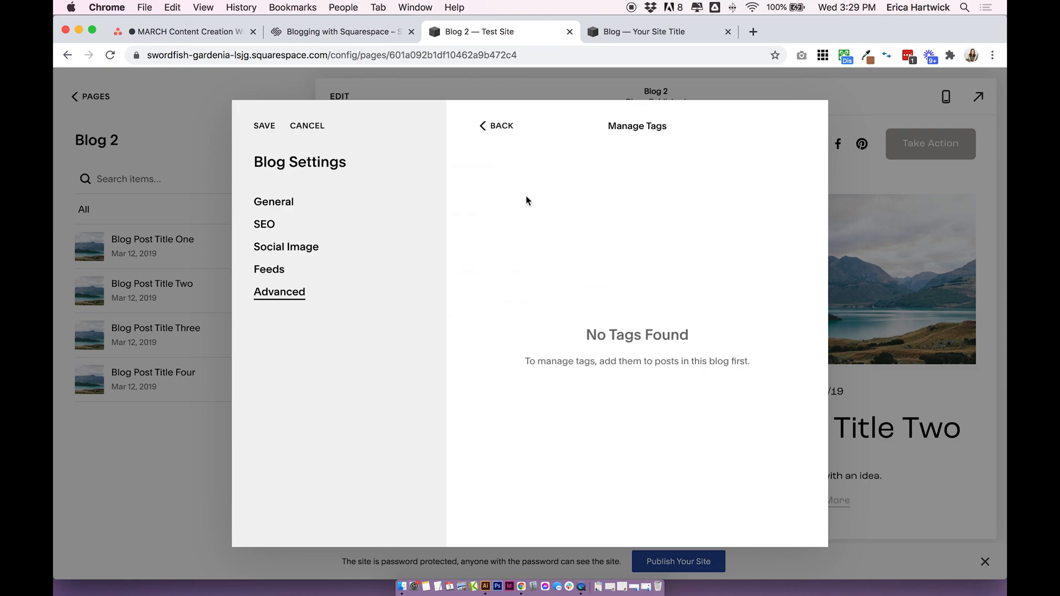
click(503, 131)
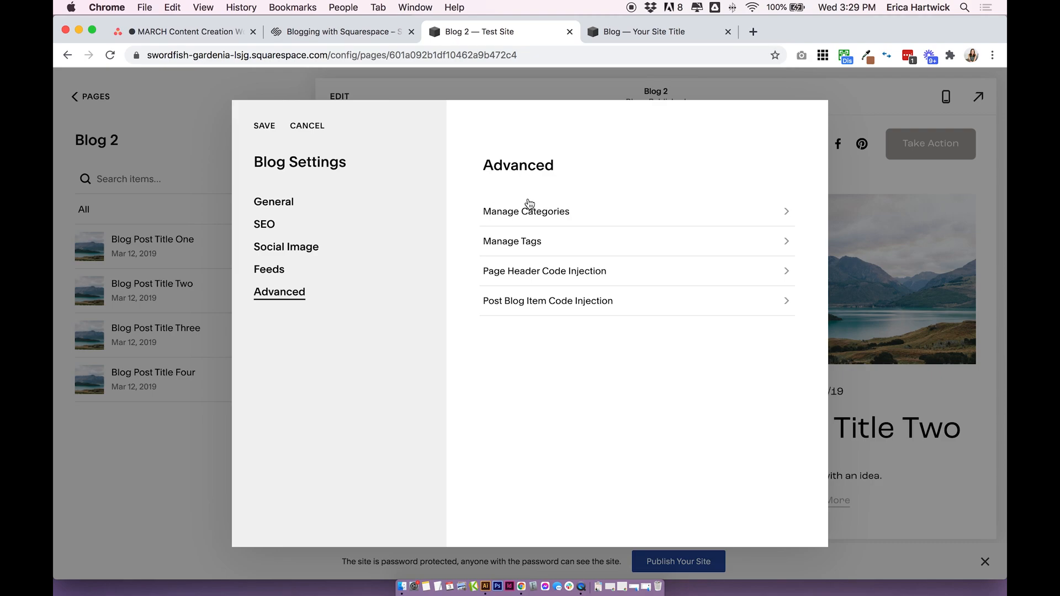
click(291, 205)
click(265, 126)
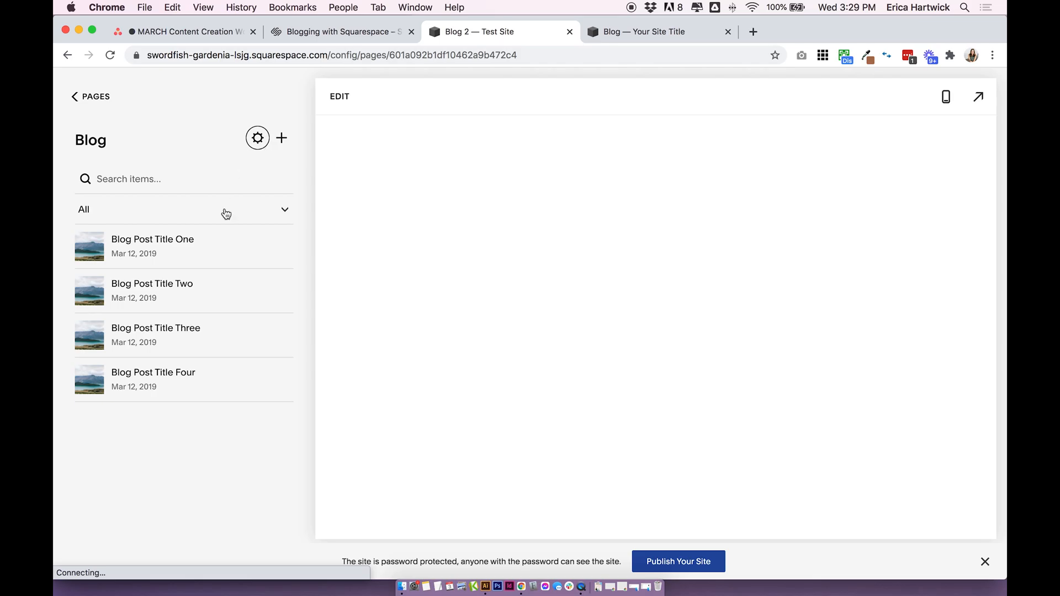
Delete the four demo posts, Blog Post Title One through Blog Post Title Four, from the blog
click(277, 246)
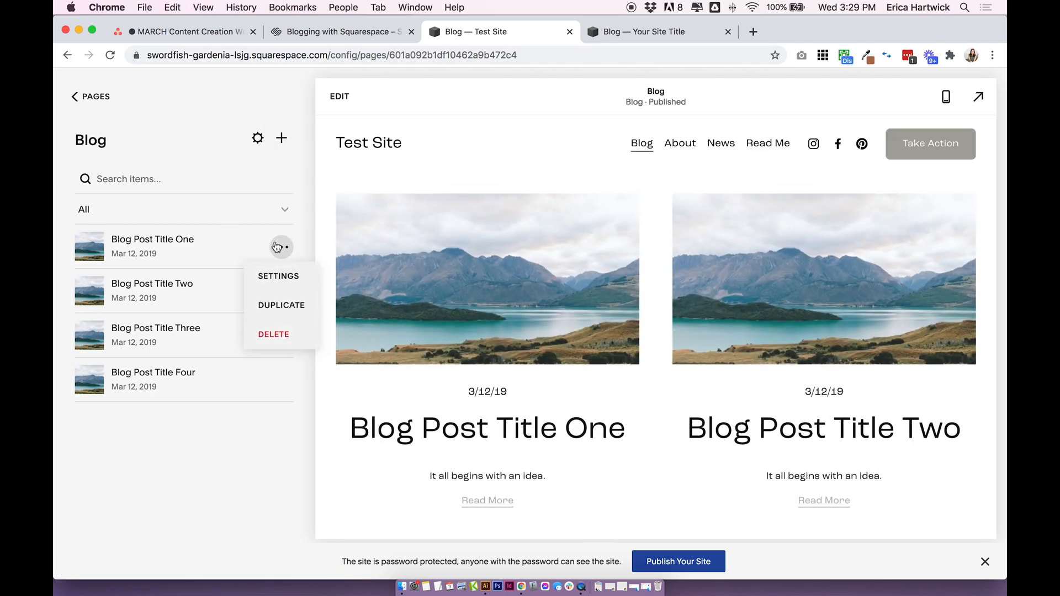
click(283, 335)
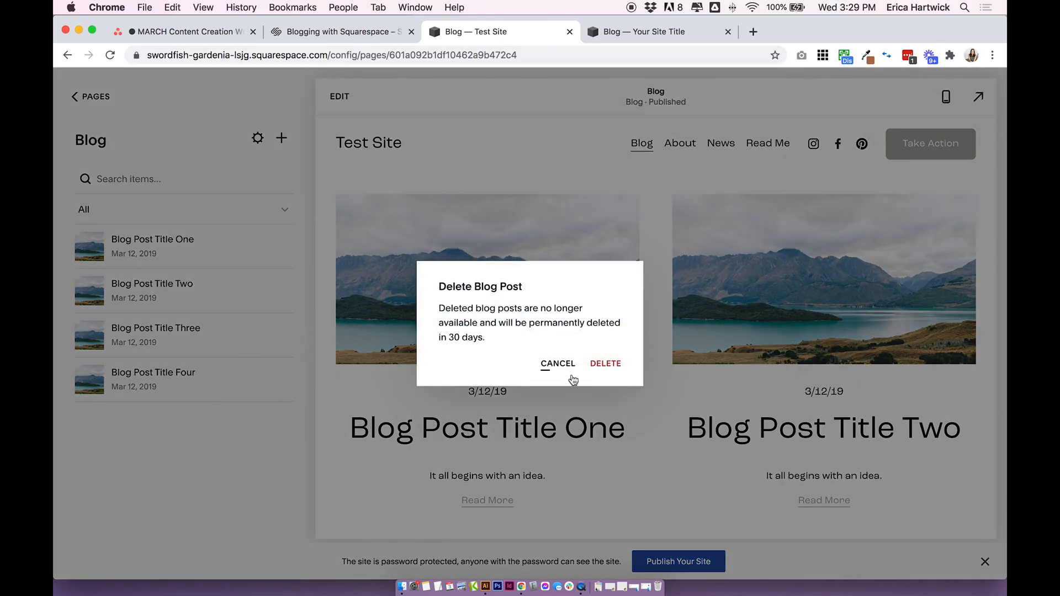
click(604, 363)
click(281, 247)
click(313, 337)
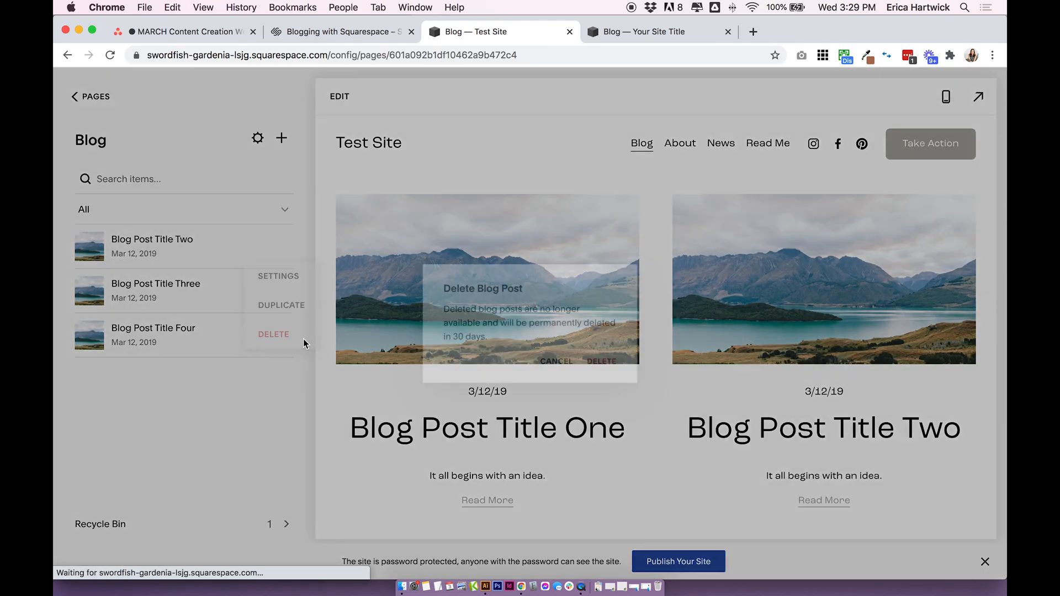
click(606, 364)
click(279, 246)
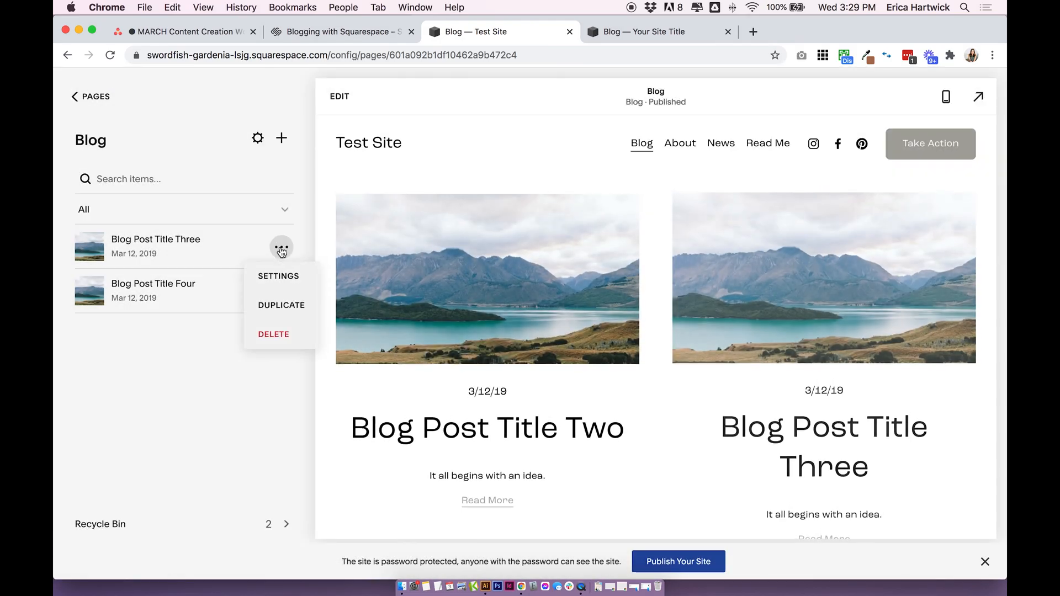
click(280, 334)
click(604, 364)
click(279, 247)
click(273, 334)
click(604, 363)
Switch to the 7.0 site and examine its new blog page's settings, closing them without changes
click(658, 32)
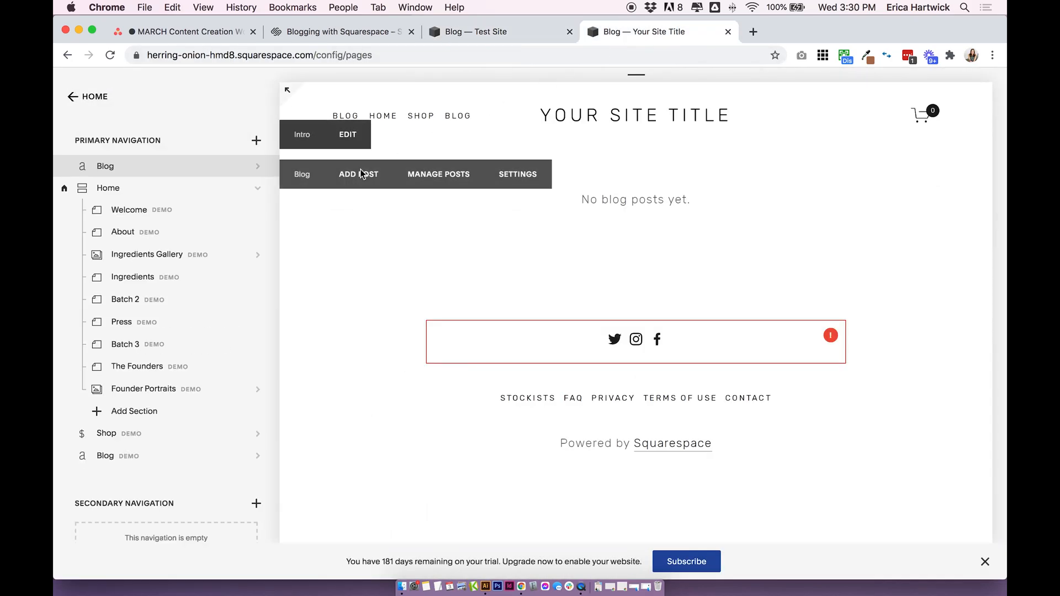
click(238, 169)
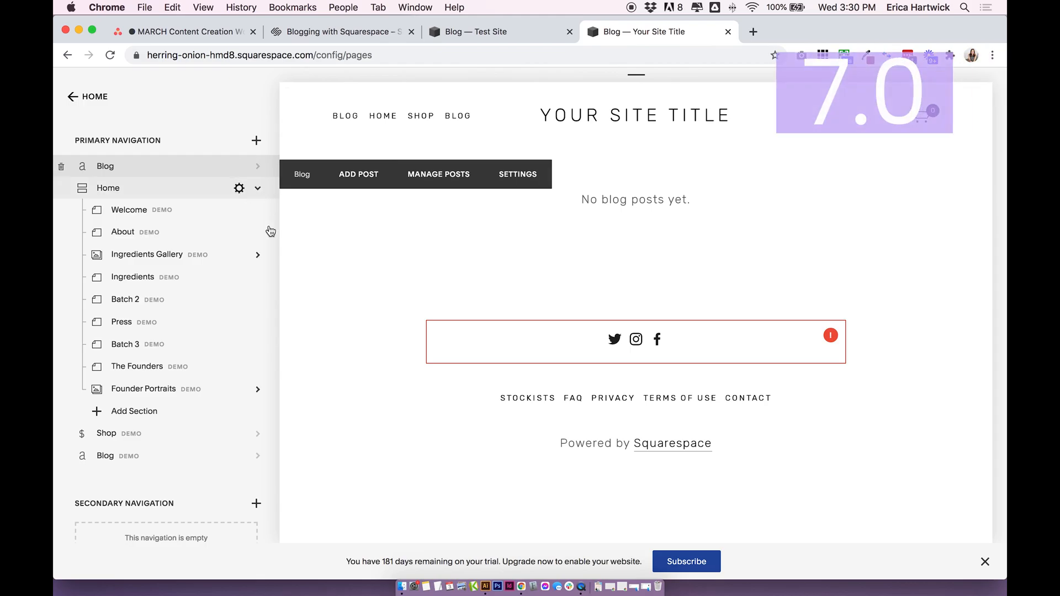
scroll(656, 298, down, 5)
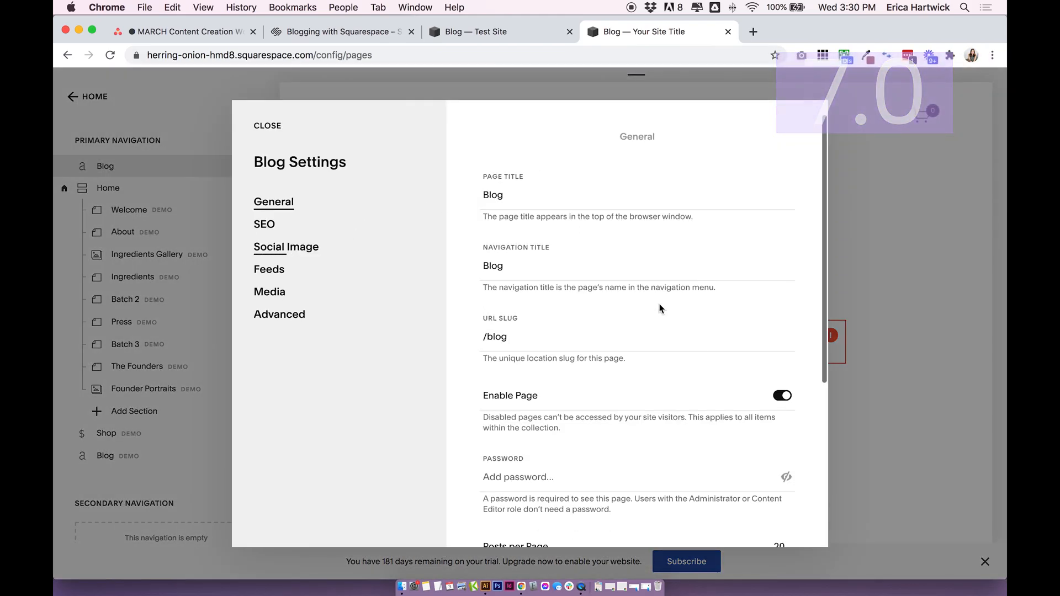
scroll(661, 308, up, 5)
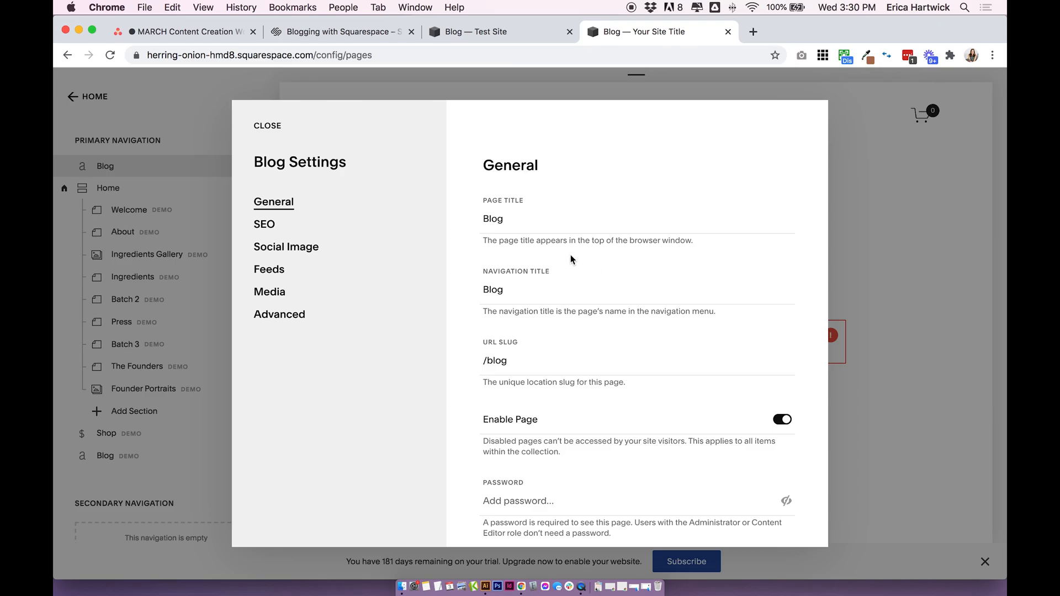
click(268, 288)
click(281, 201)
click(268, 127)
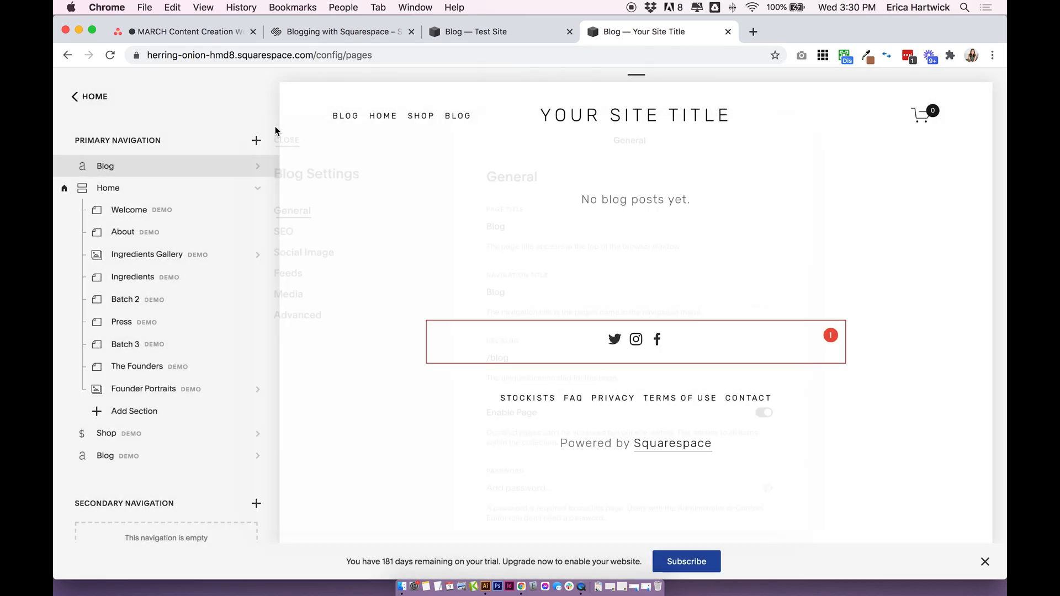
Return to Test Site and create a new blog post titled "Post Title Goes here"
click(474, 33)
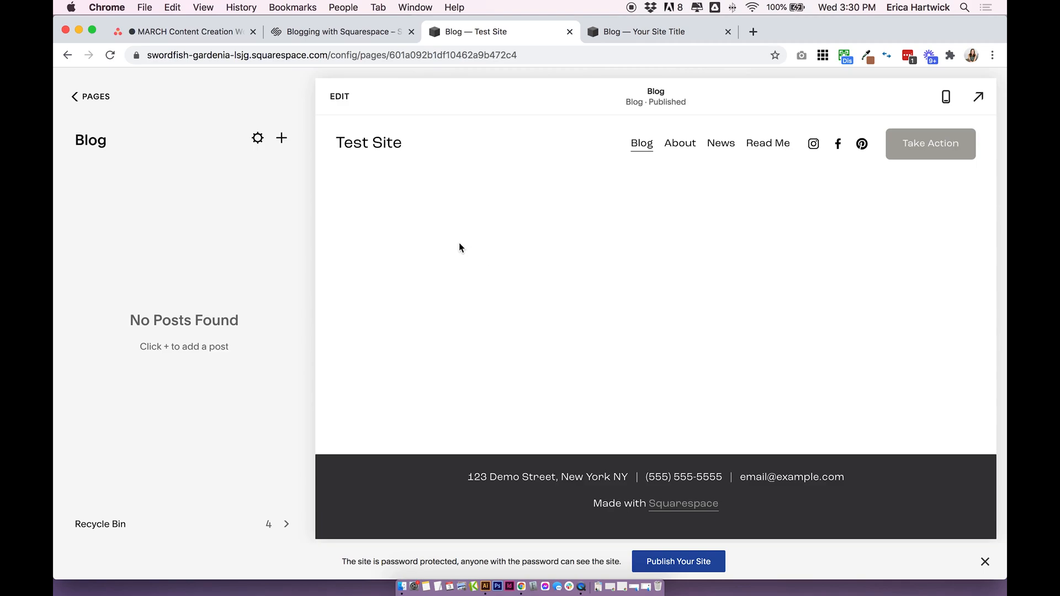
click(282, 140)
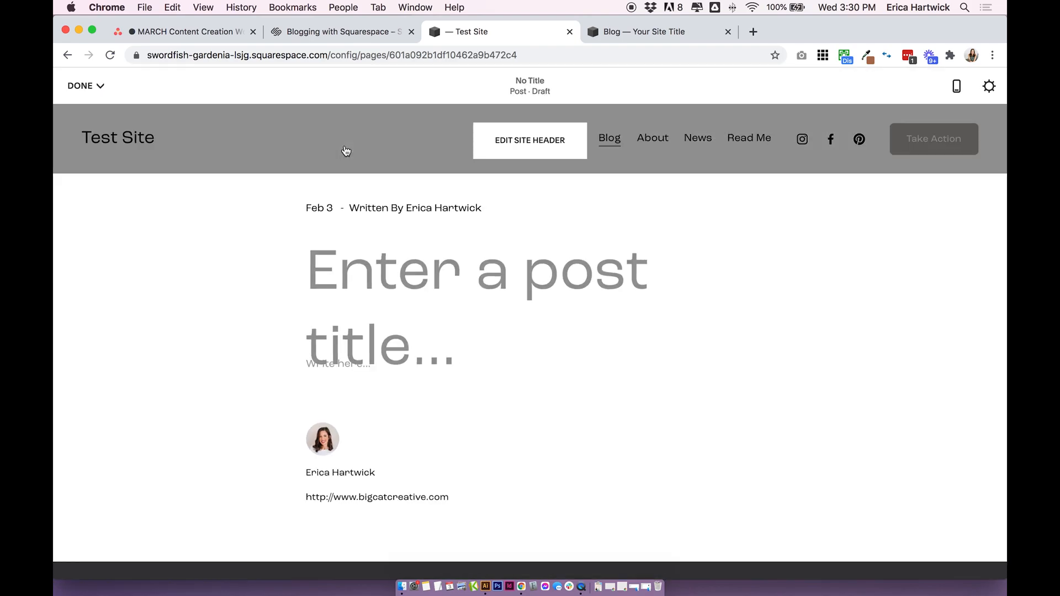
click(365, 373)
click(357, 268)
text(P)
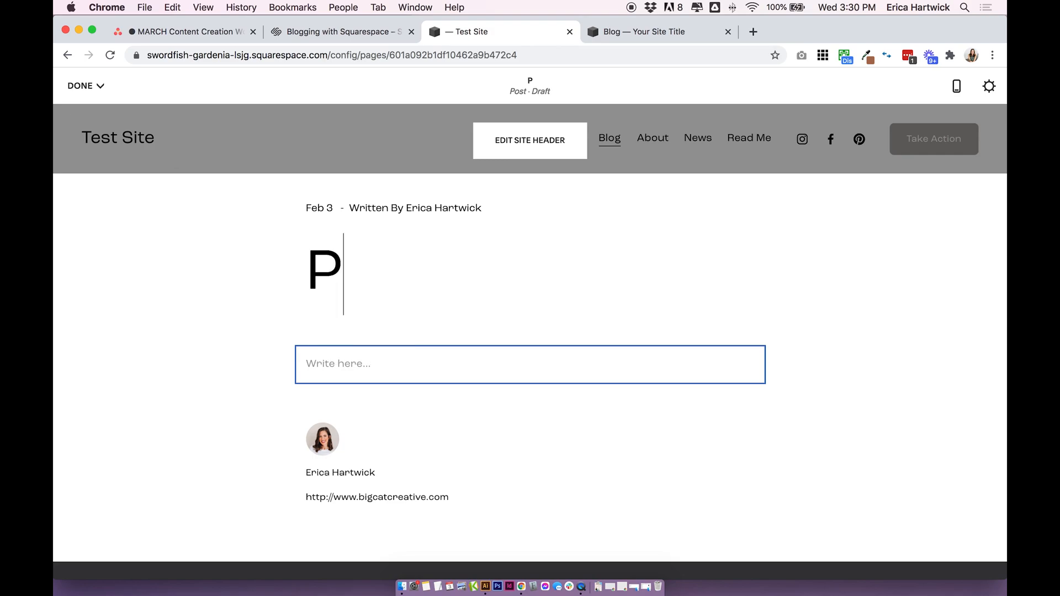
text(ost Title Goes here)
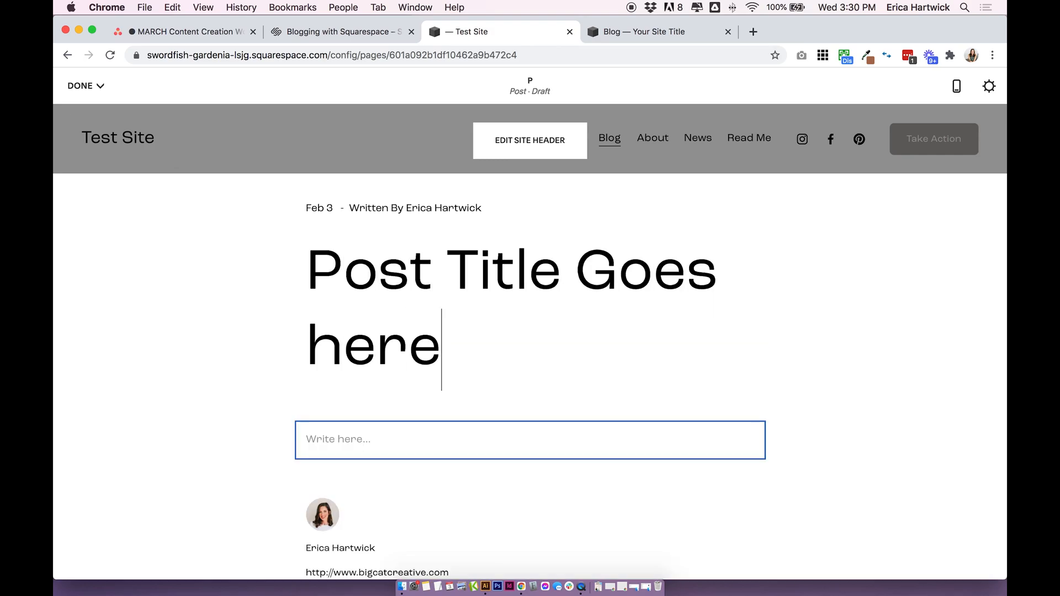
Write "Your body text for your blog goes here" as the post's body text
click(355, 425)
text(Your body text)
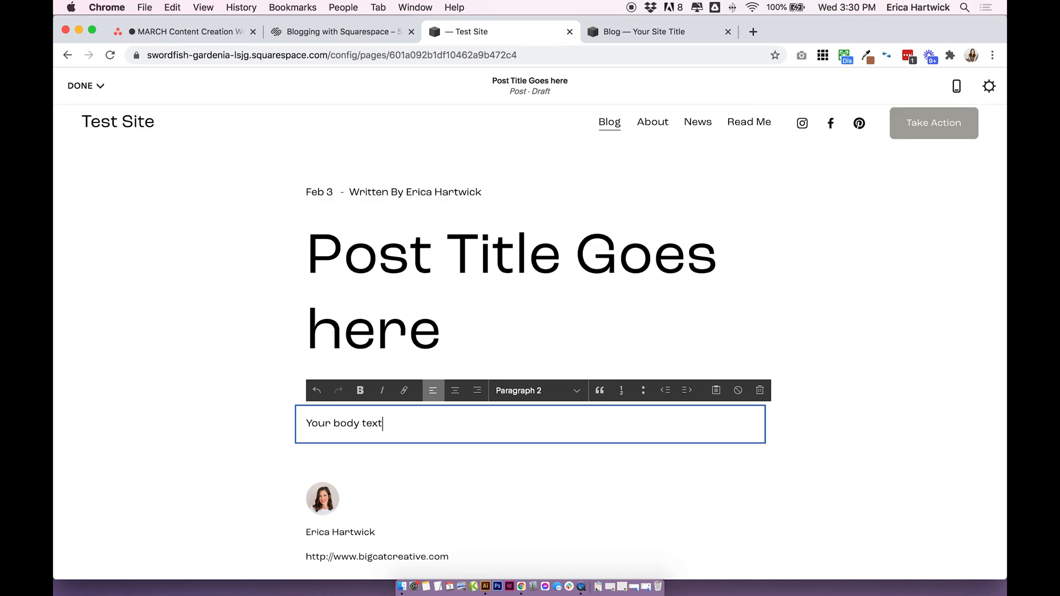
text( for your blog goes here)
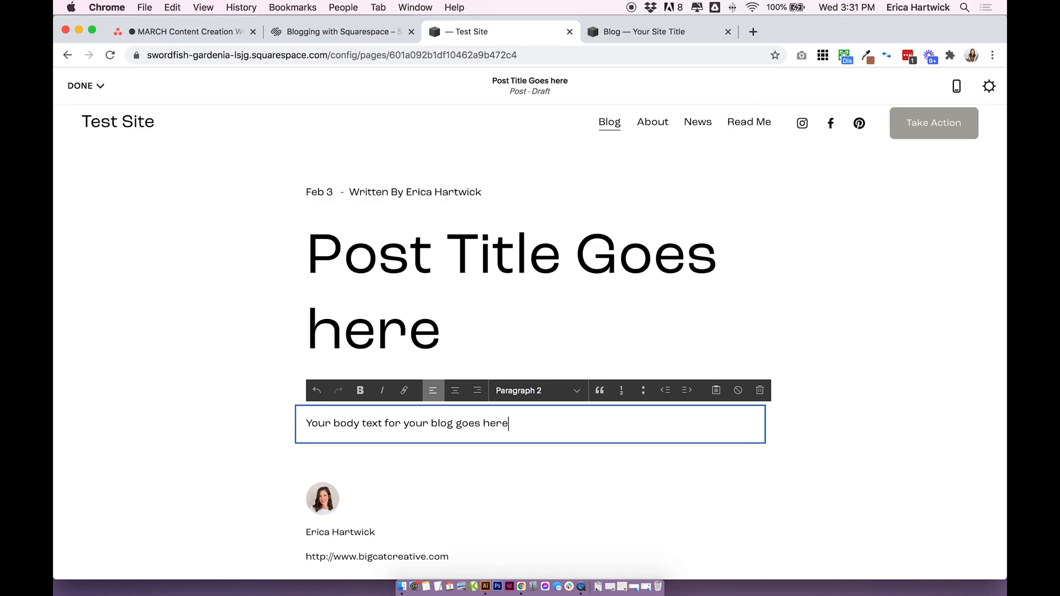
click(276, 279)
drag(324, 409, 508, 401)
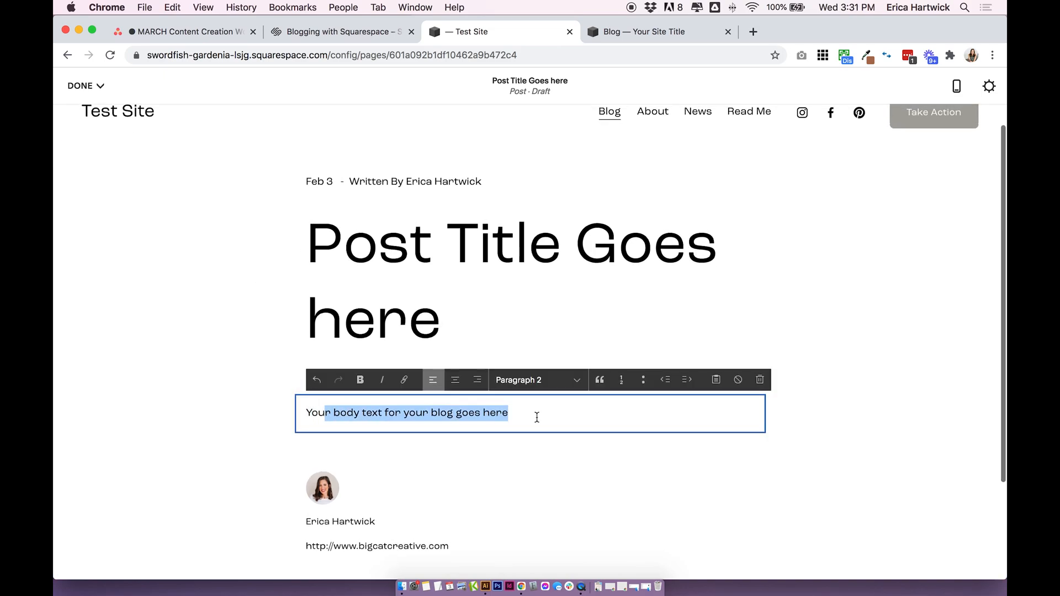
click(521, 400)
click(161, 376)
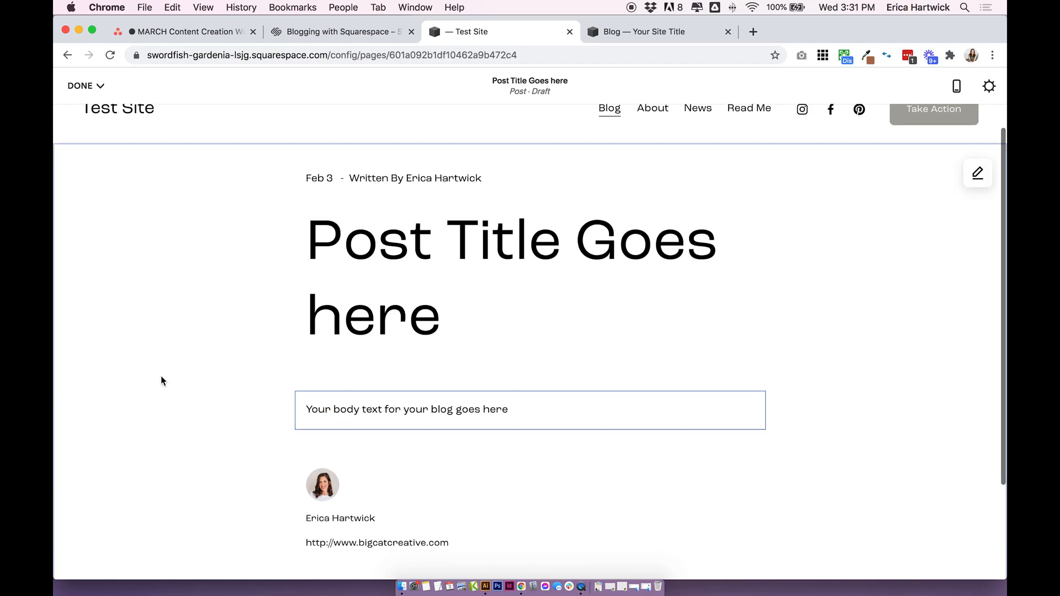
Browse the content blocks available for insertion below the body text, and close the list without adding any
scroll(744, 329, down, 3)
scroll(530, 433, up, 3)
click(529, 432)
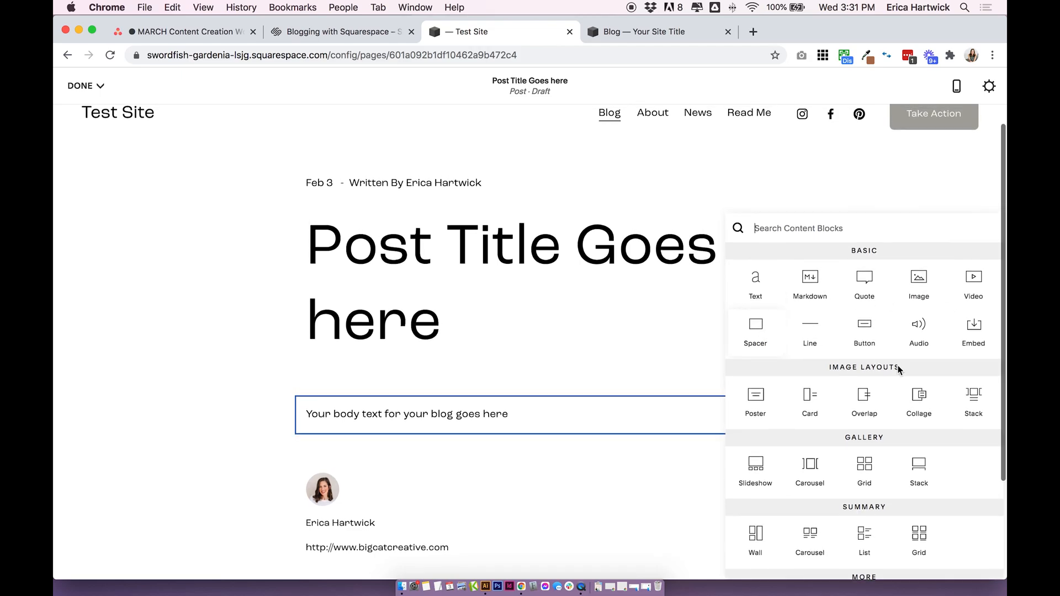
scroll(893, 363, down, 6)
scroll(900, 366, up, 3)
scroll(900, 367, up, 3)
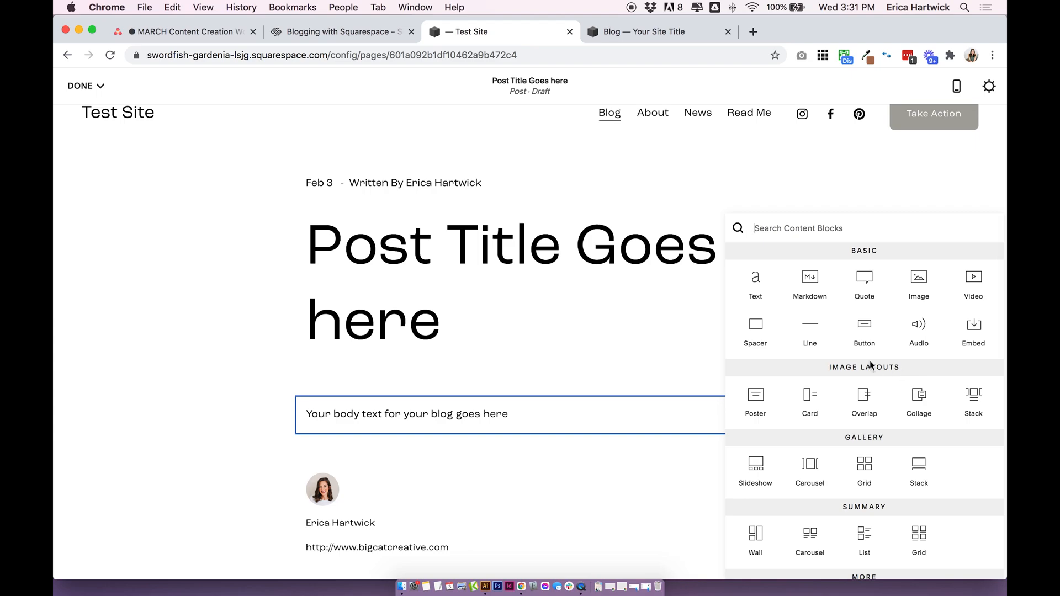
click(234, 390)
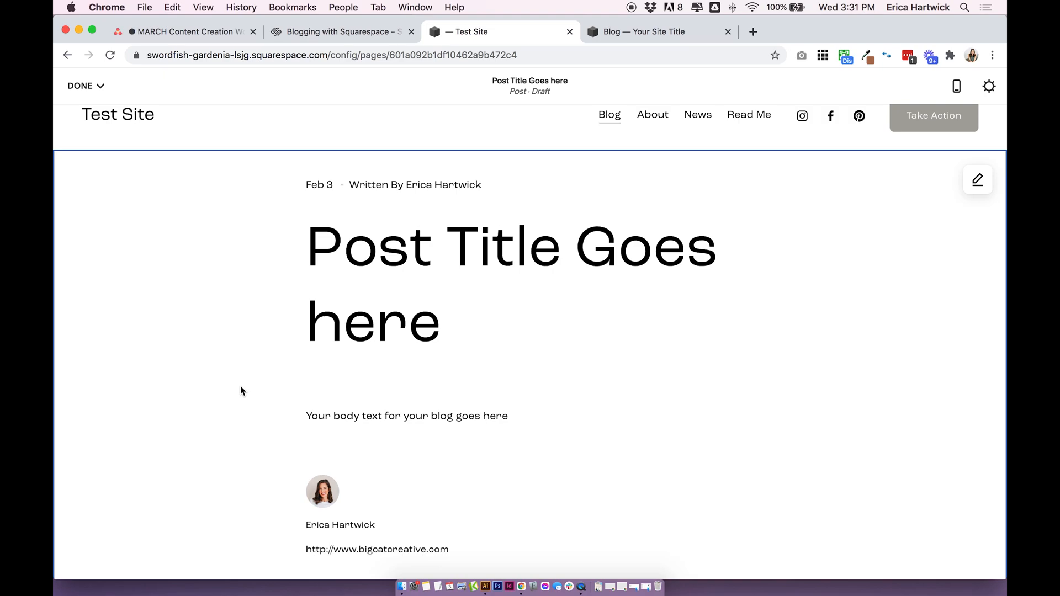
Set the blog post layout's Content Width to Medium and its Text Alignment to Center
scroll(246, 380, up, 1)
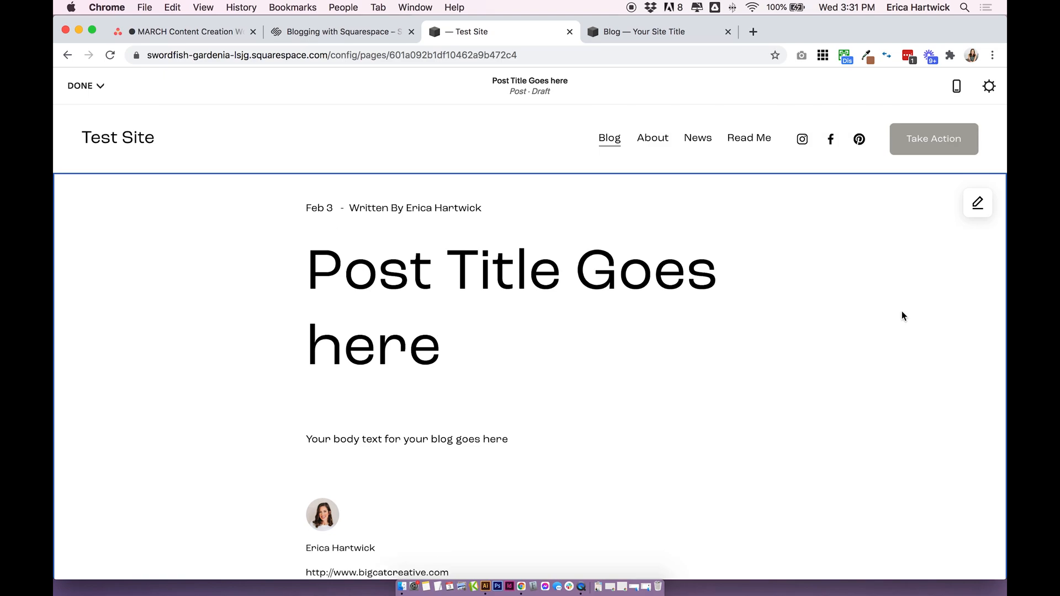
click(978, 202)
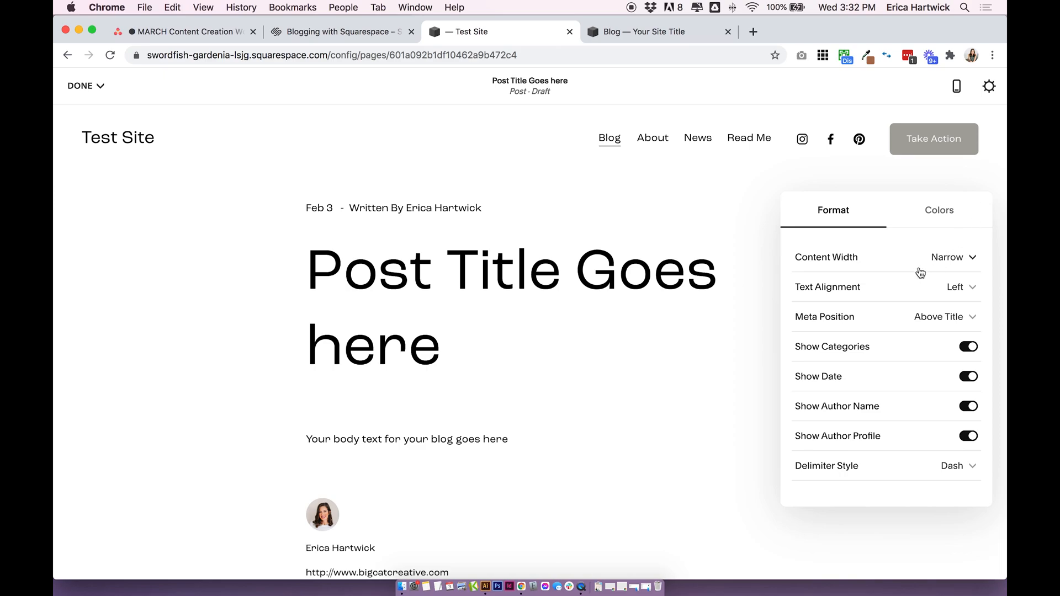
click(904, 258)
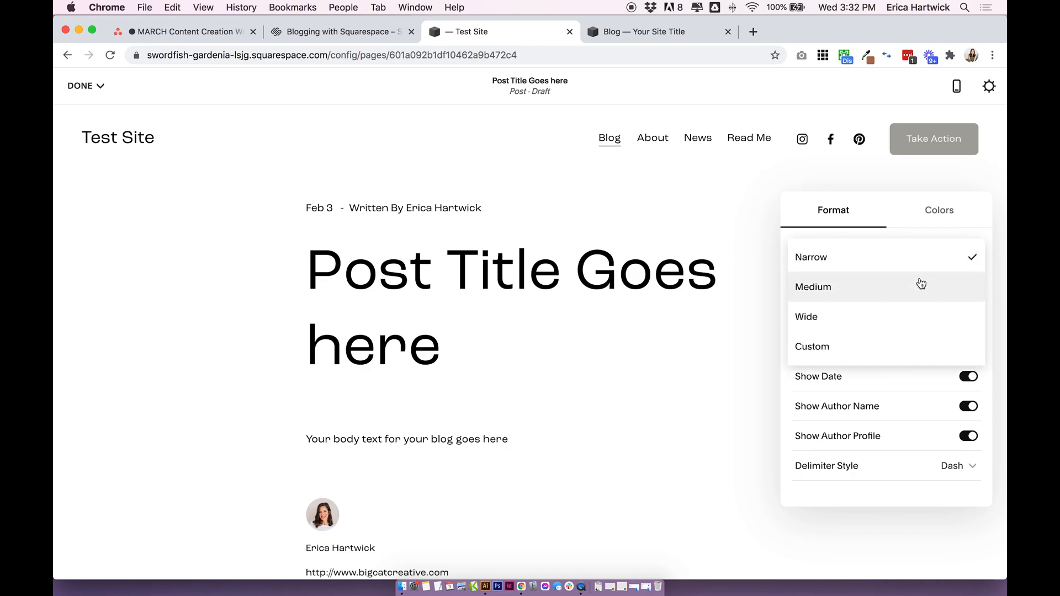
click(828, 286)
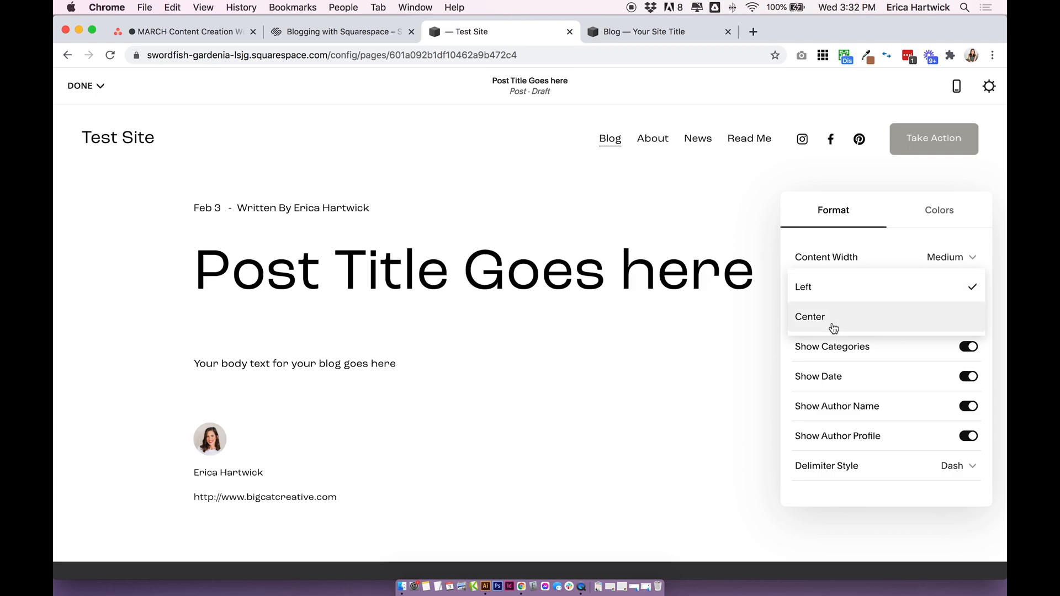
click(833, 327)
scroll(872, 309, down, 1)
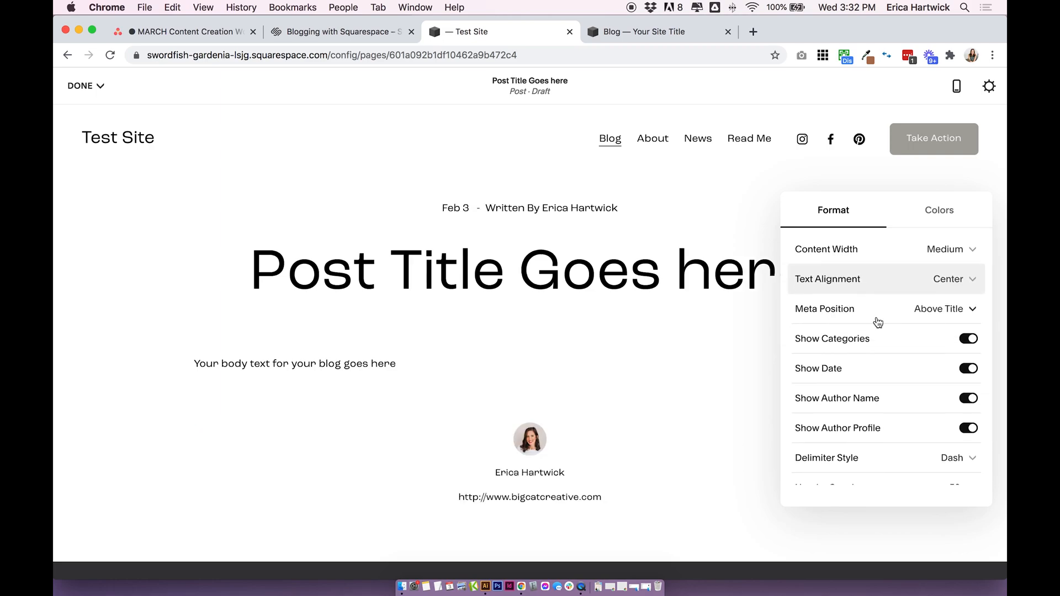
Turn off the categories, date, author name and author profile in the blog post layout
click(968, 338)
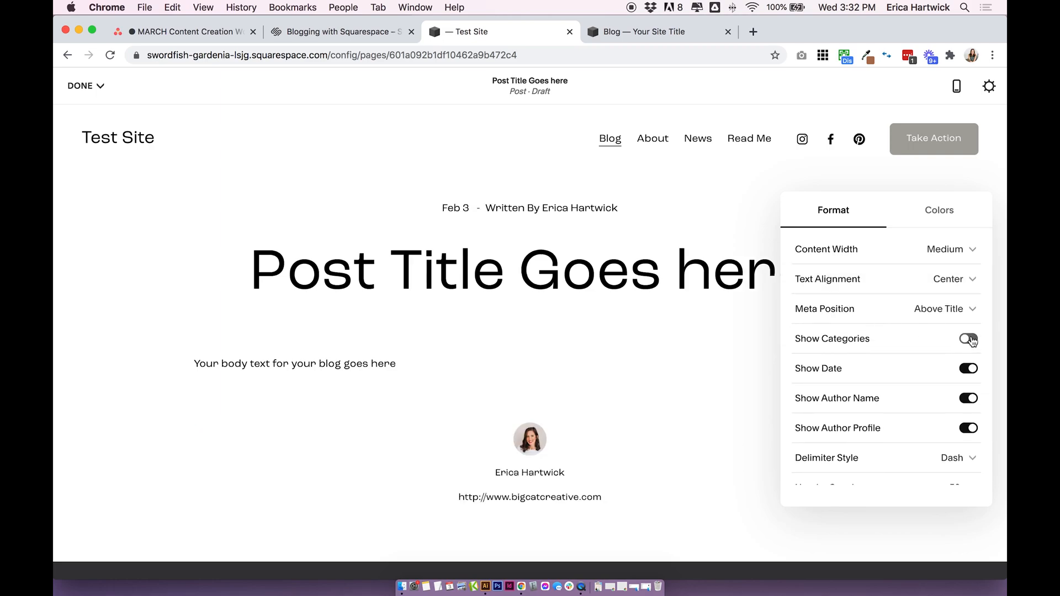
click(968, 368)
scroll(967, 386, down, 1)
click(966, 393)
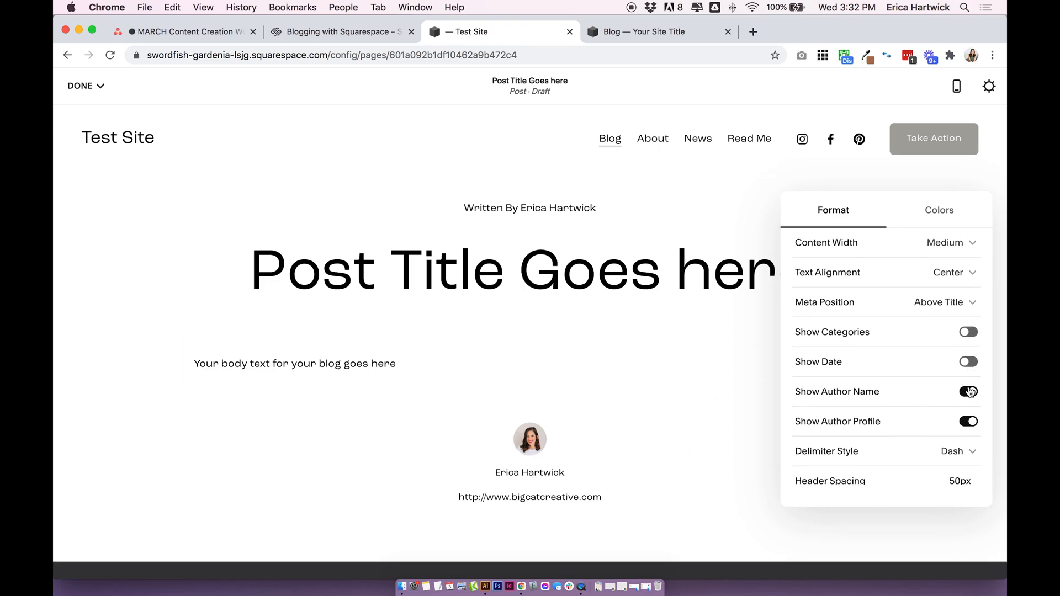
click(969, 421)
scroll(935, 285, down, 1)
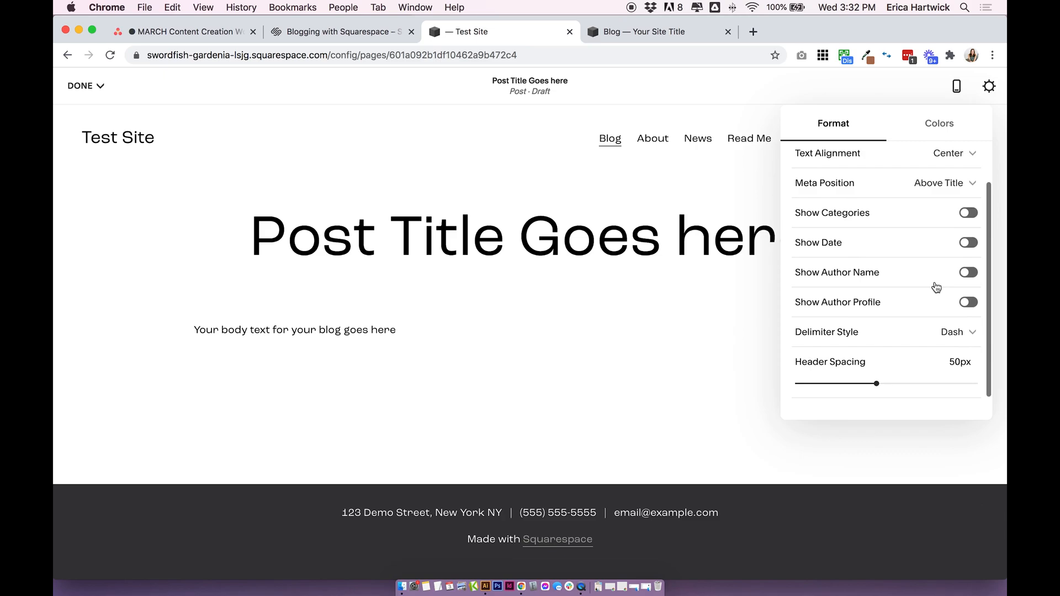
scroll(943, 204, up, 1)
Apply the Light Minimal color theme to the blog post section
click(951, 127)
scroll(877, 246, down, 2)
click(876, 243)
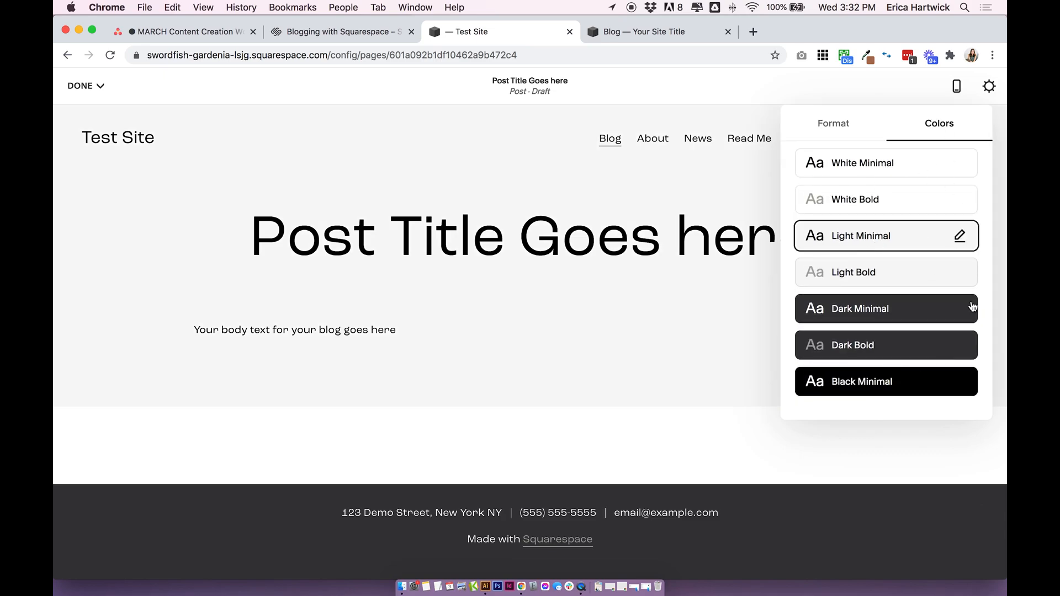
Close the blog post's layout and color options, and save the post without publishing it
scroll(888, 221, up, 1)
scroll(889, 220, up, 1)
click(833, 123)
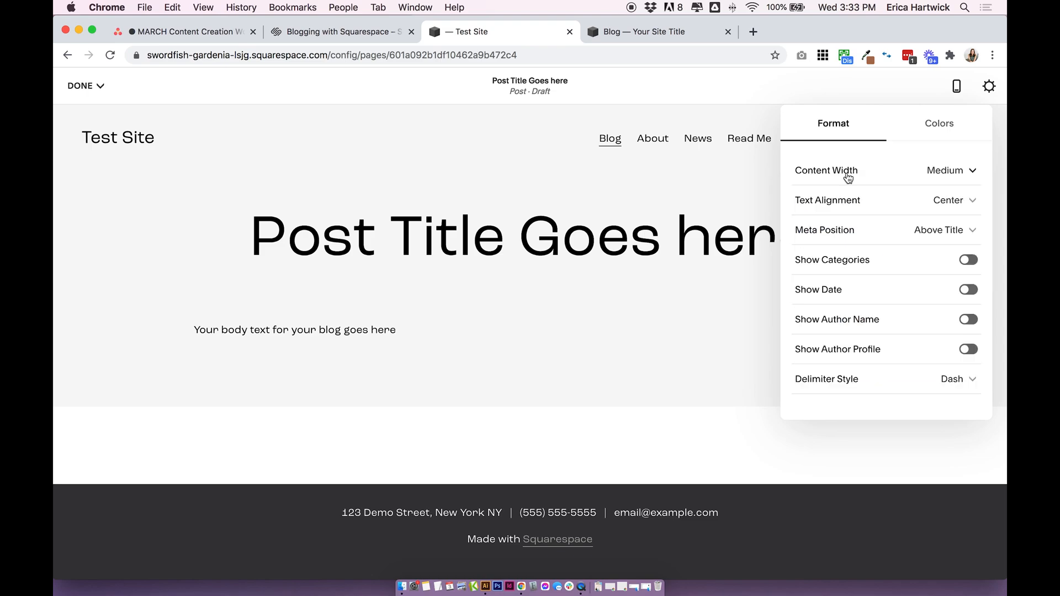
click(597, 374)
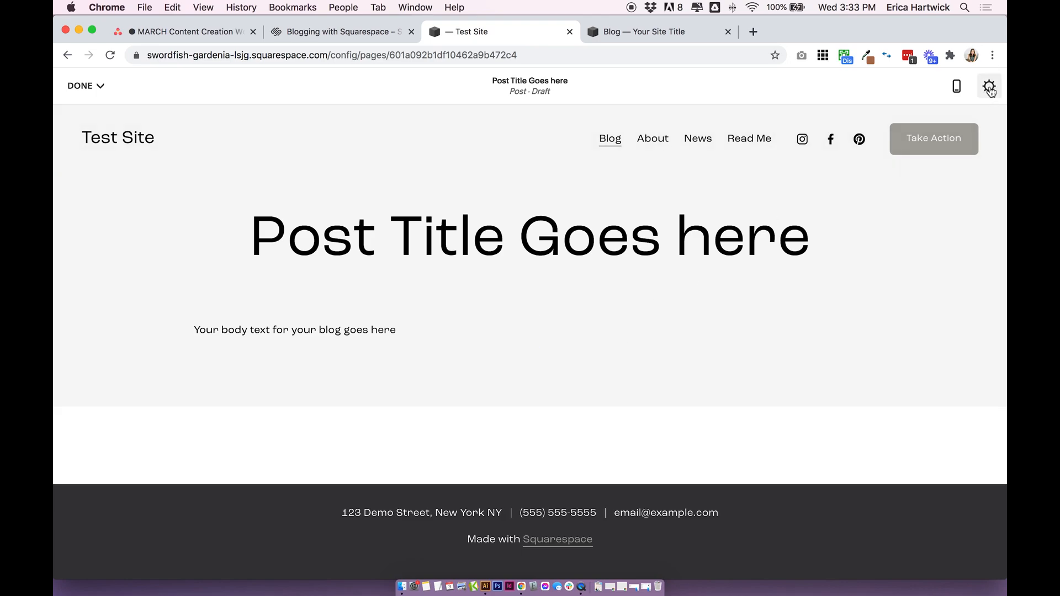
click(989, 89)
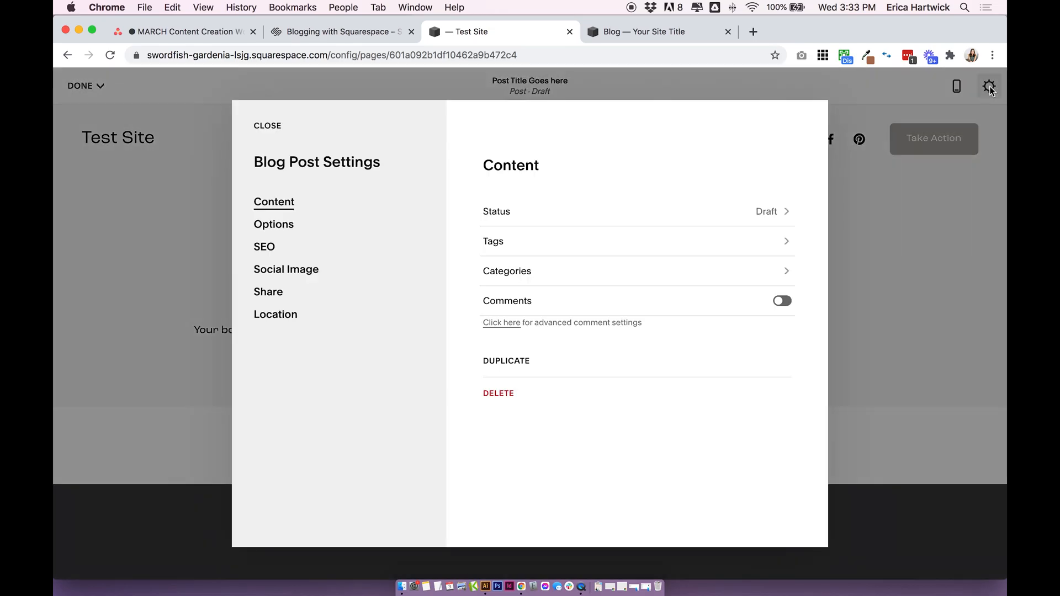
click(133, 217)
click(86, 87)
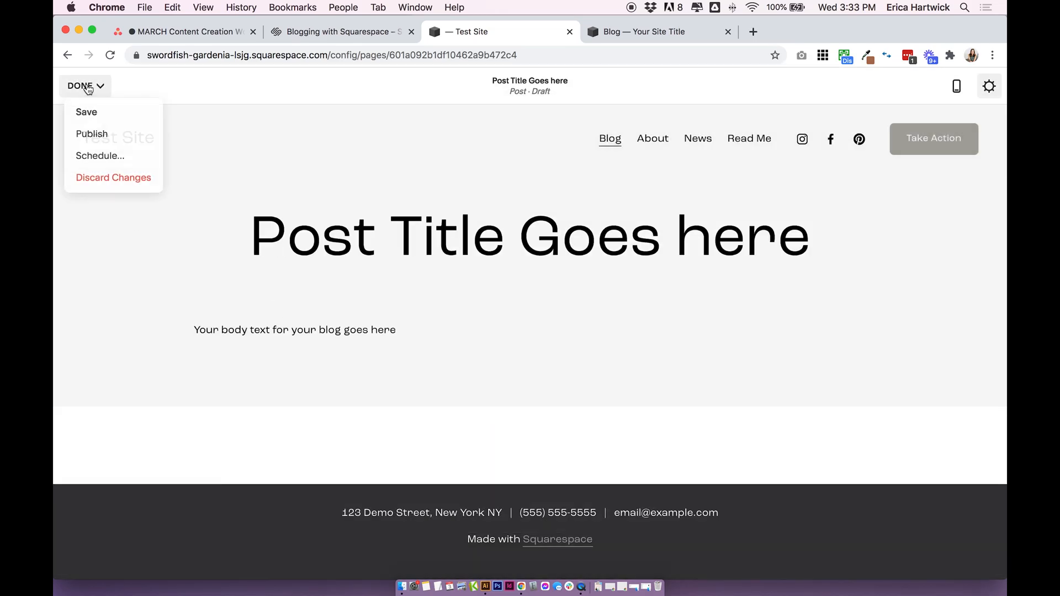
click(86, 109)
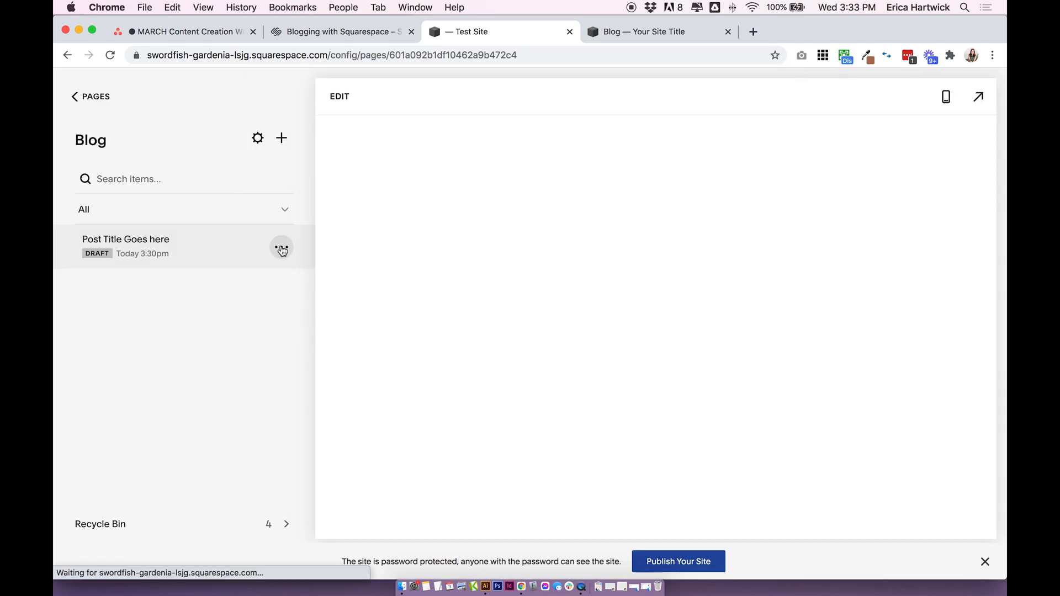
Open the blog post's settings, compare the Scheduled and Draft statuses, and set the status to Published
click(281, 248)
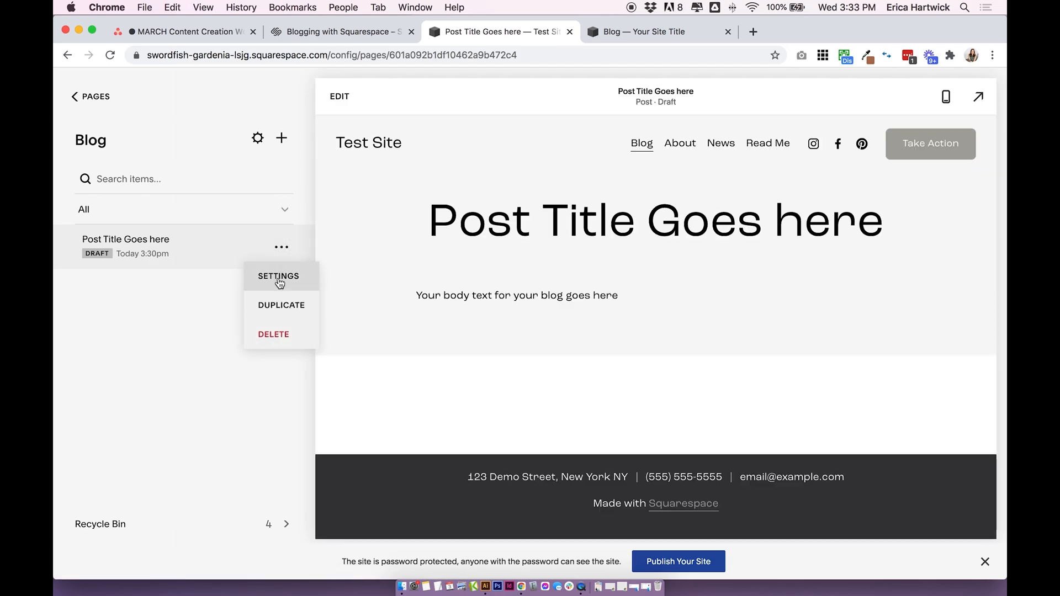
click(278, 277)
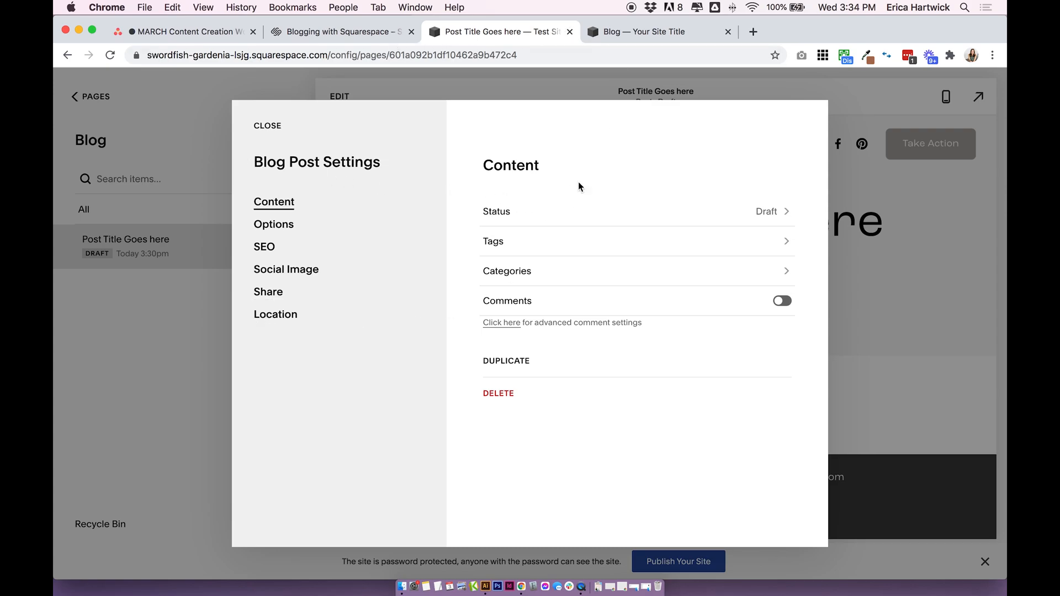
click(497, 223)
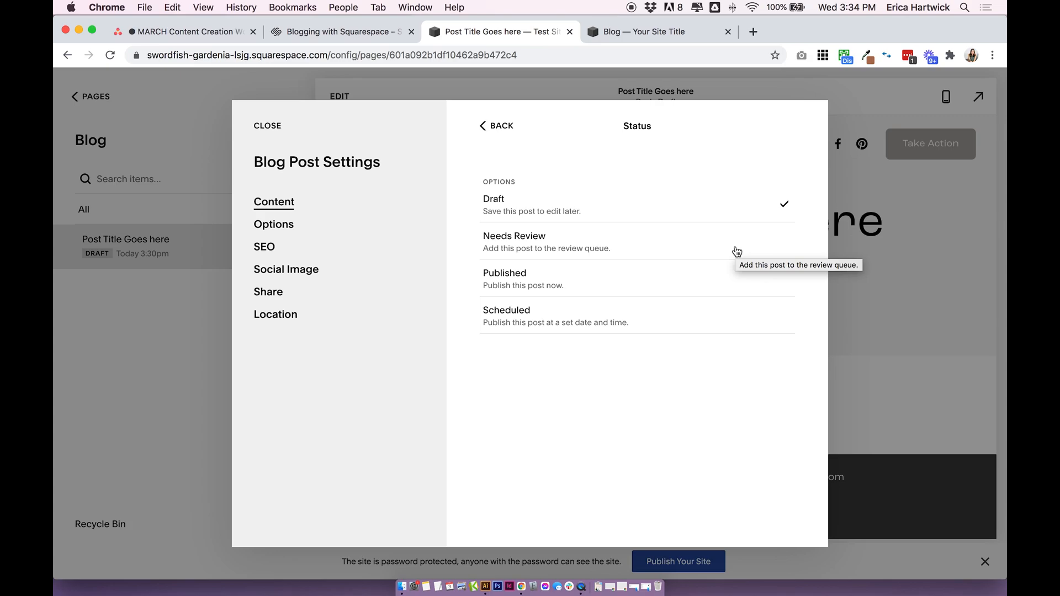
click(489, 330)
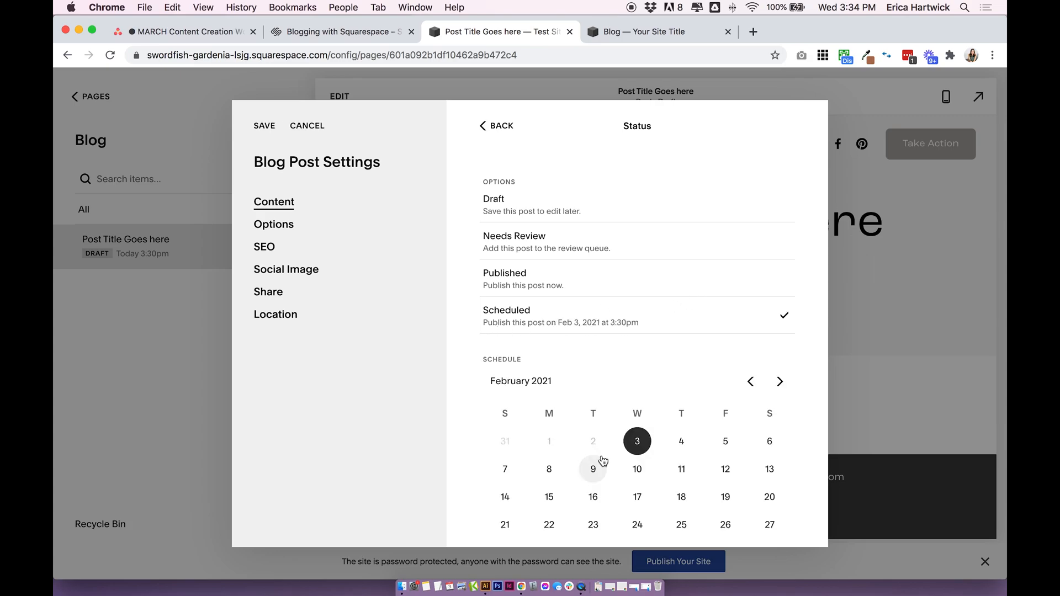
click(520, 208)
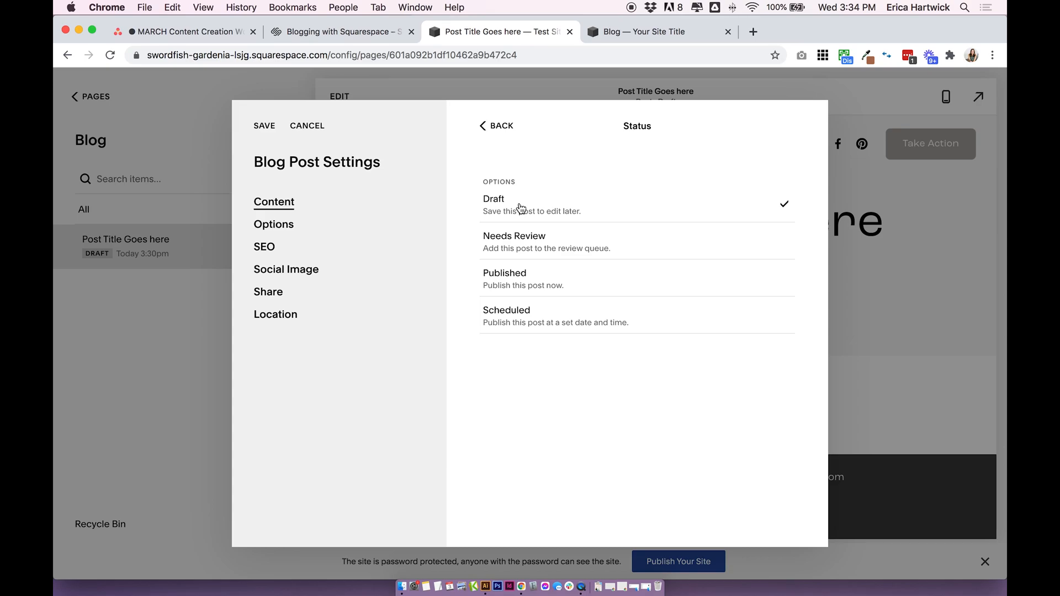
click(538, 325)
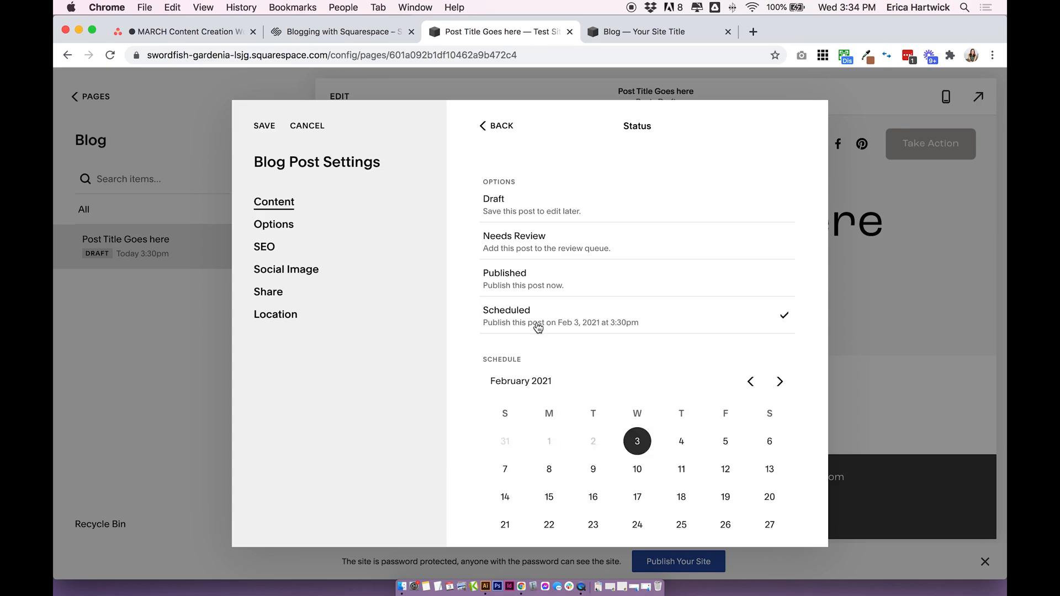
click(540, 278)
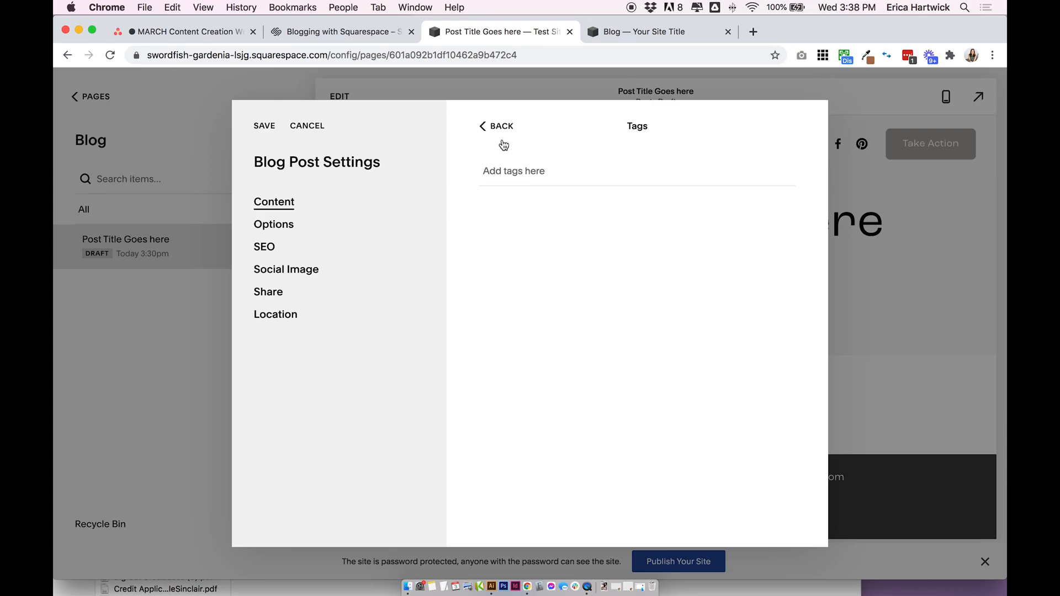
Add the tags "squarespace" and "squarespace tutorial" to the blog post
click(500, 125)
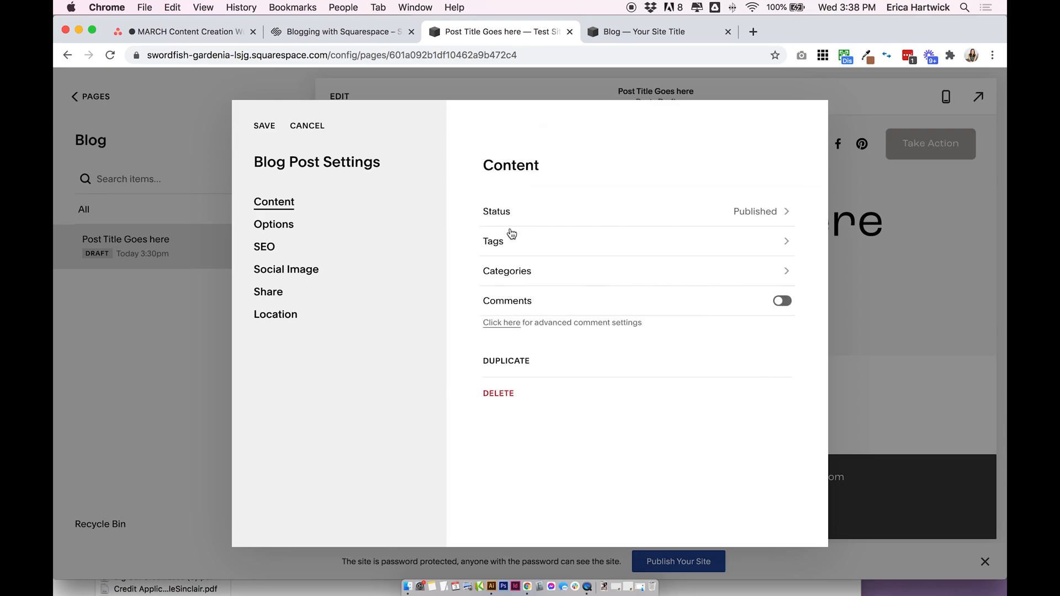
click(498, 246)
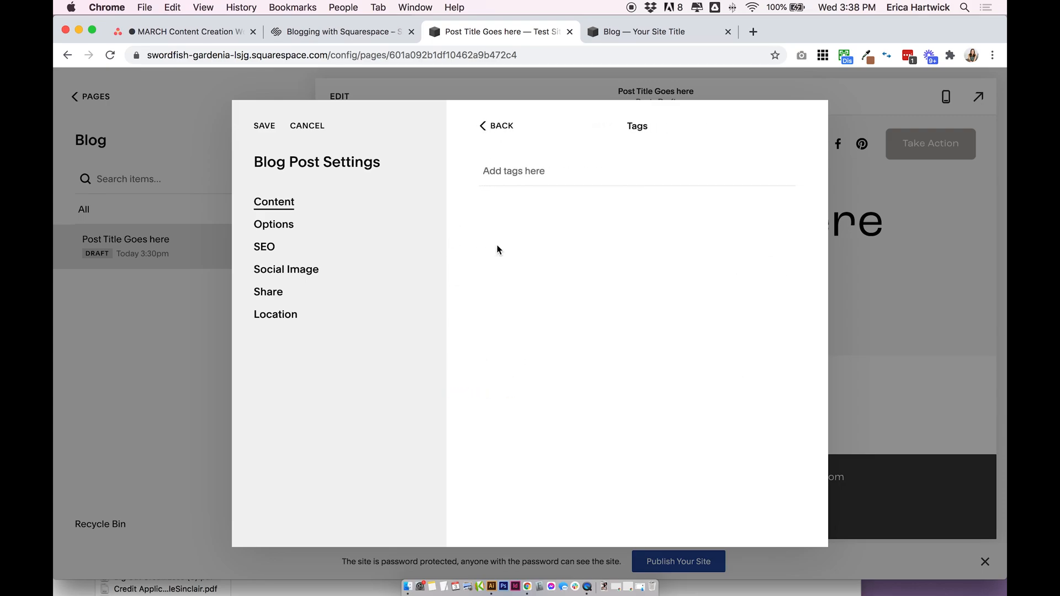
click(526, 170)
text(squarespace)
key(Return)
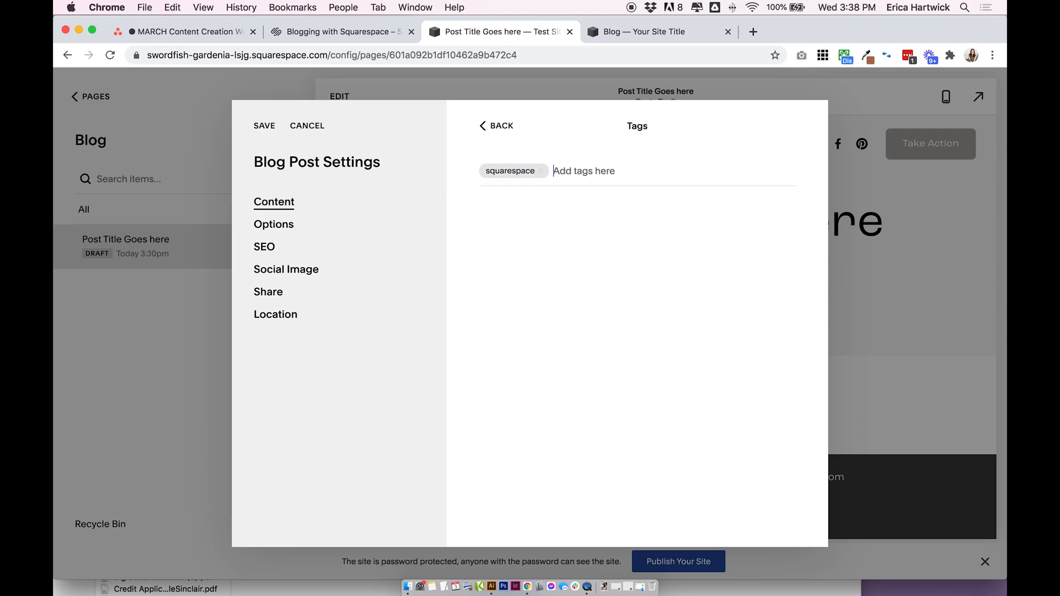
text(t)
key(BackSpace)
text(squarespace tutorial)
key(Return)
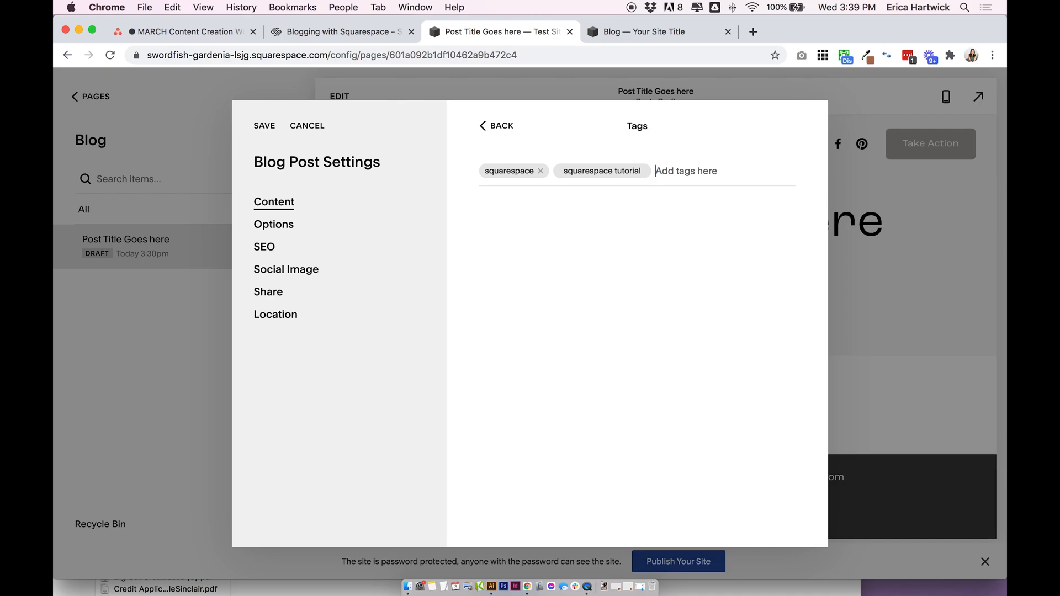
click(513, 126)
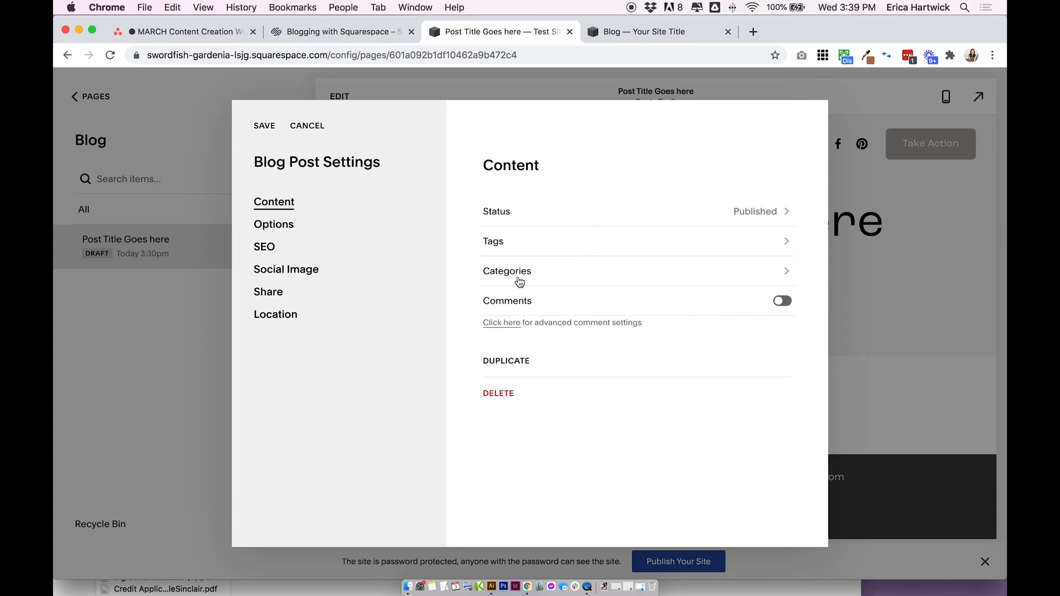
Add the category "squarespace" to the blog post, and try the comments setting on and off
click(519, 276)
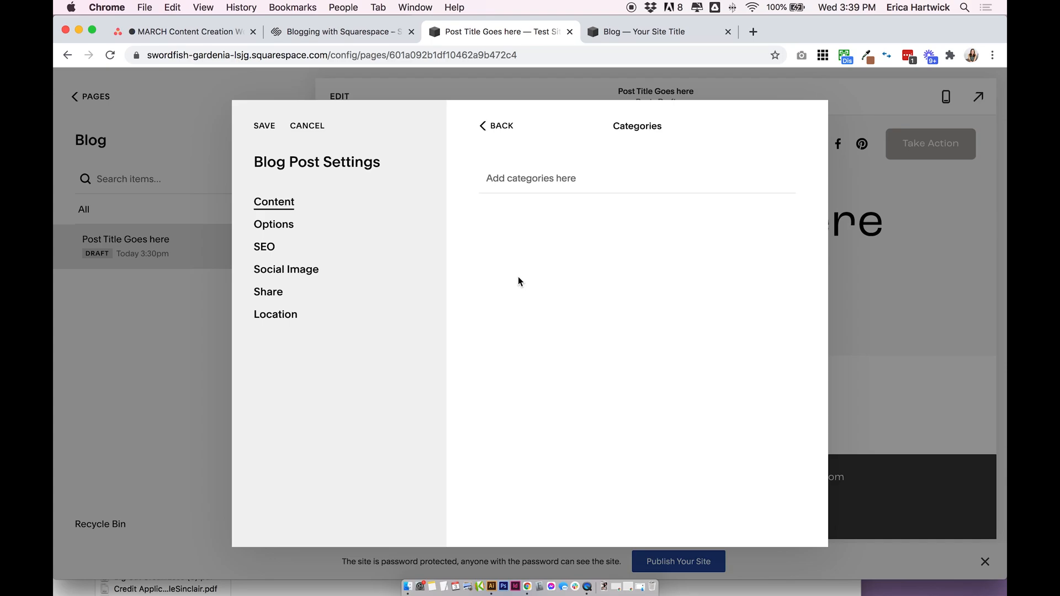
text(squarespace)
key(Return)
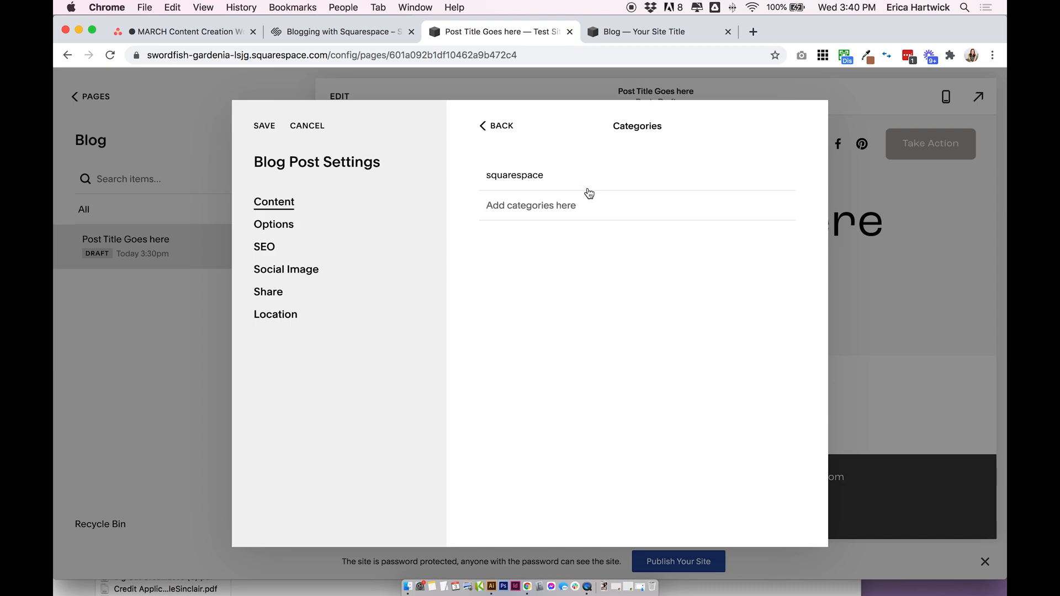
click(500, 127)
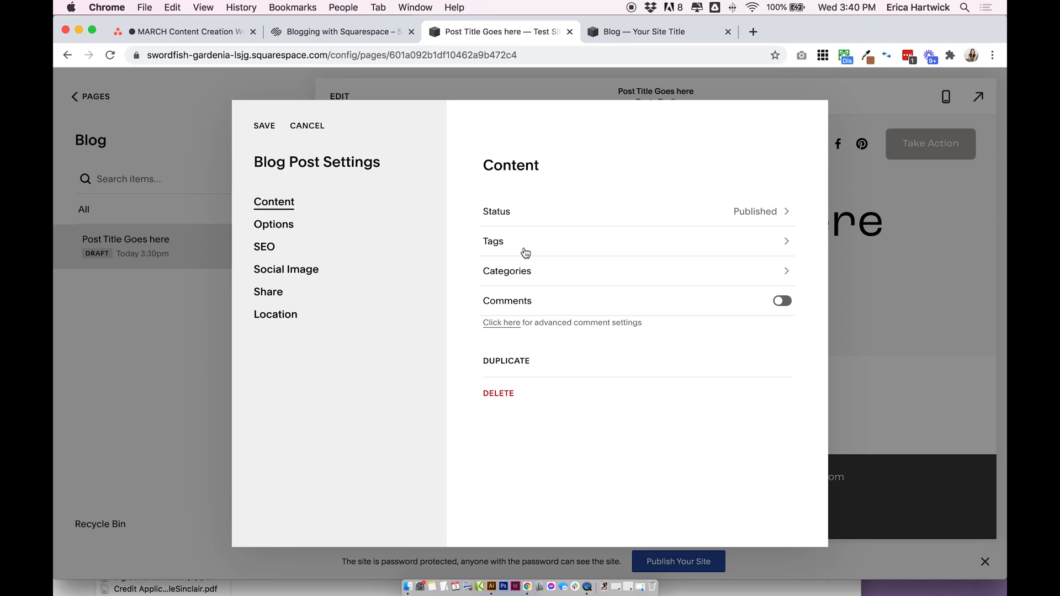
click(780, 305)
click(780, 307)
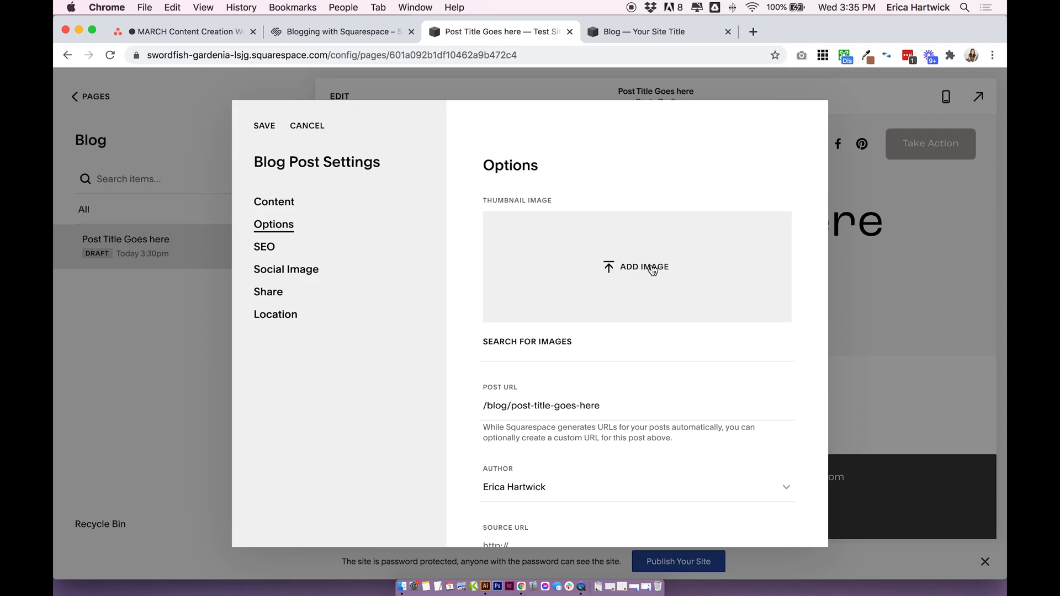
Upload the image "Screen Shot 2021-01-31 at 1.42.11 PM" from the Downloads folder as the post's thumbnail image
click(401, 591)
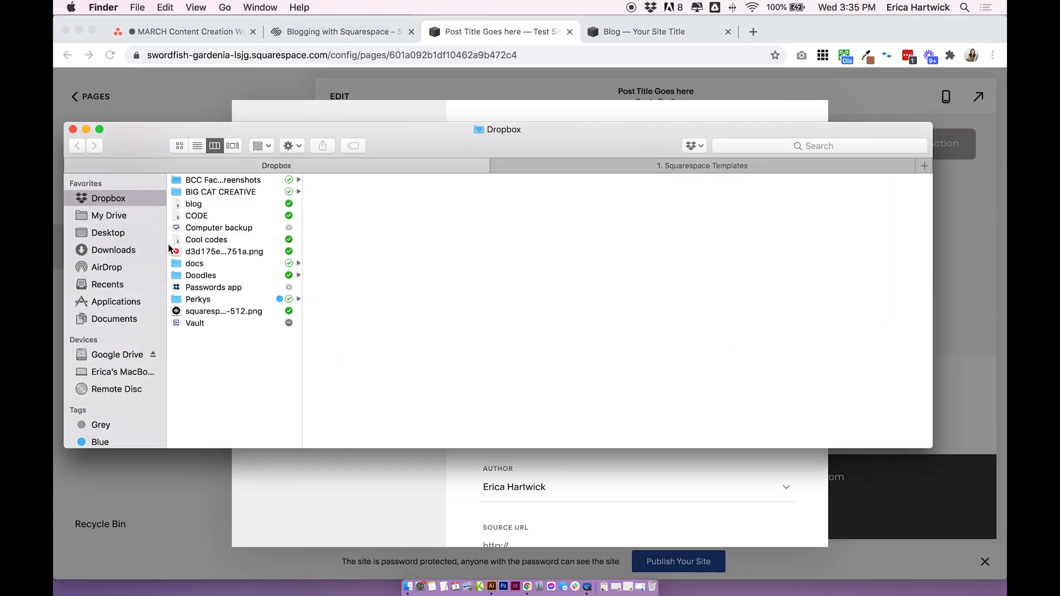
click(113, 249)
click(236, 320)
scroll(253, 329, down, 1)
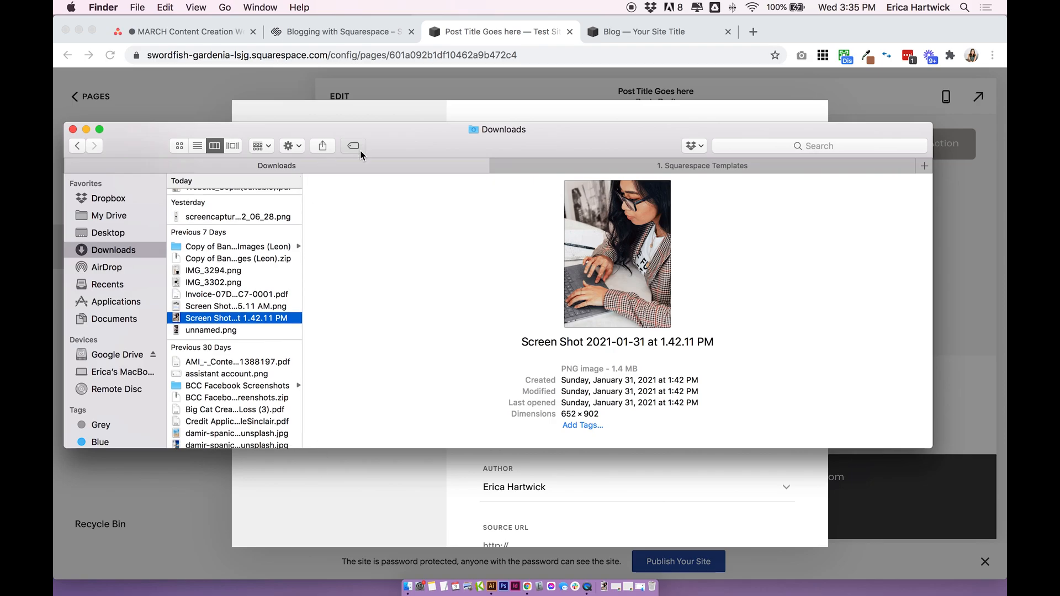
drag(426, 145, 356, 314)
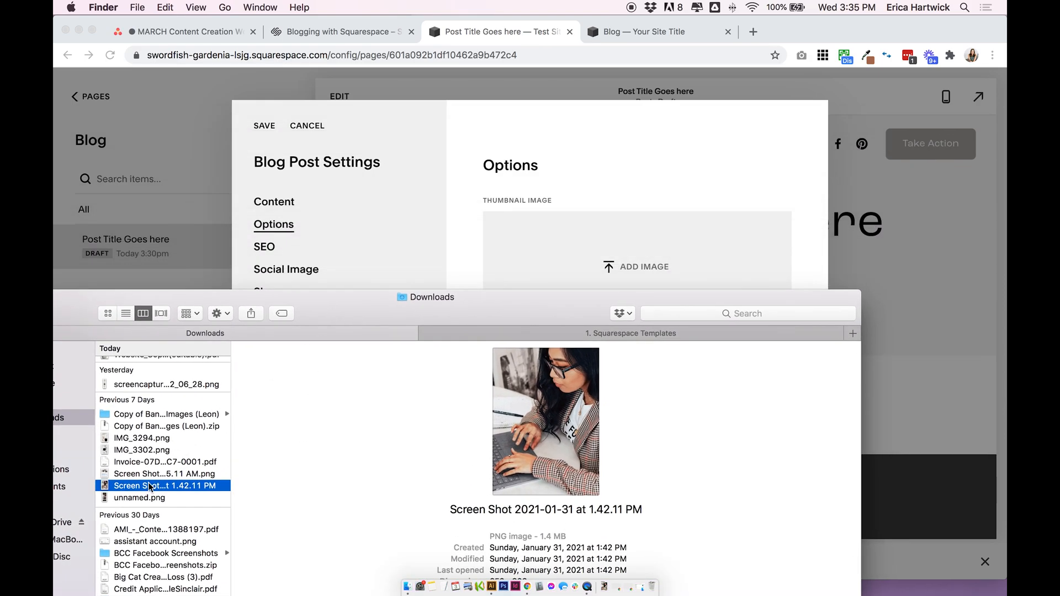
drag(160, 482, 682, 261)
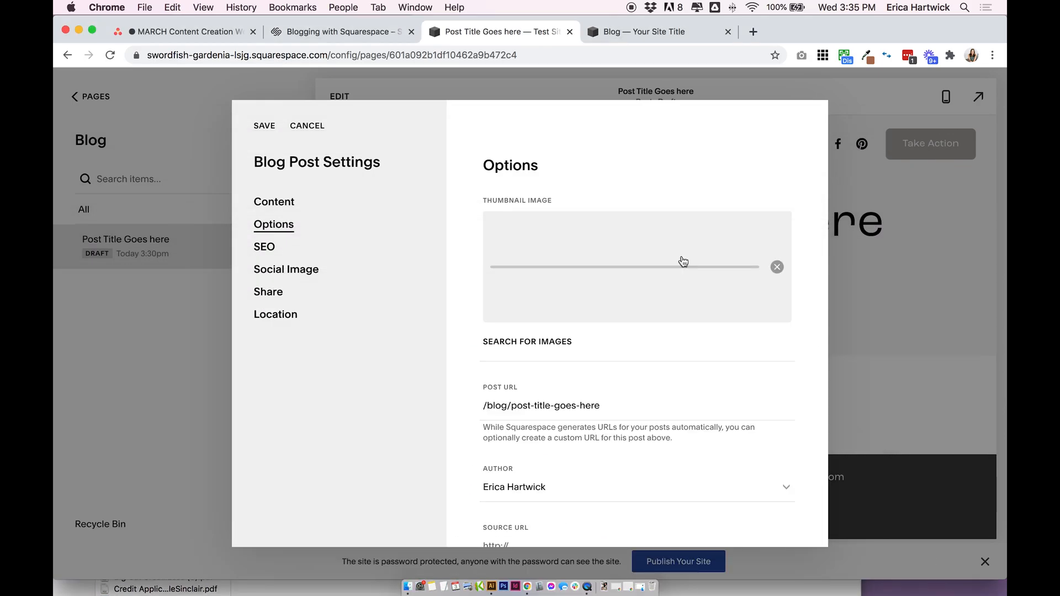
Examine the post URL, author, source URL and featured post options without changing them
scroll(681, 256, down, 3)
triple_click(536, 337)
click(570, 345)
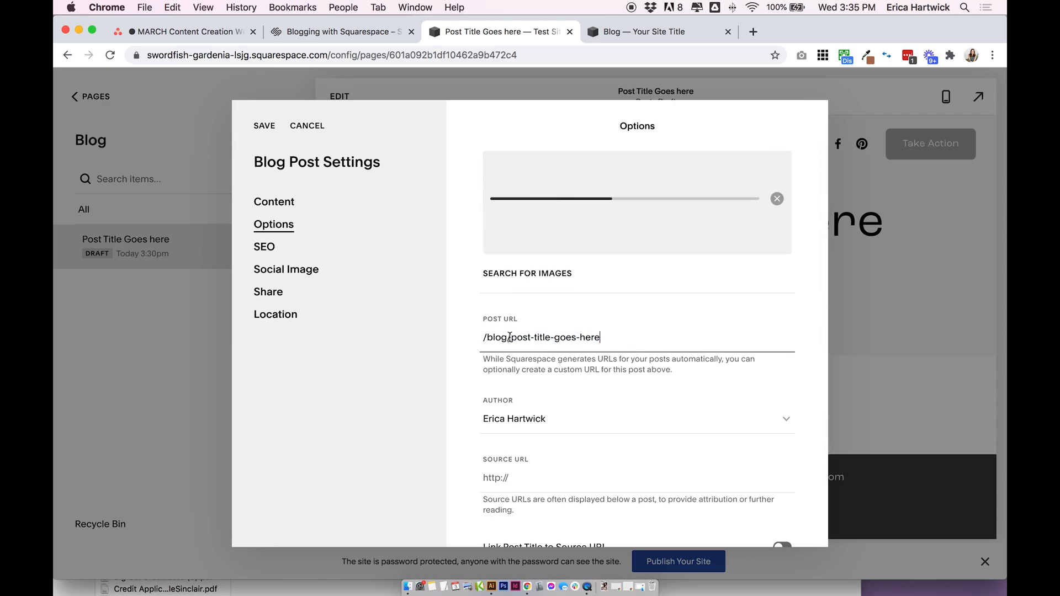
drag(511, 339, 607, 340)
click(607, 340)
scroll(581, 353, down, 5)
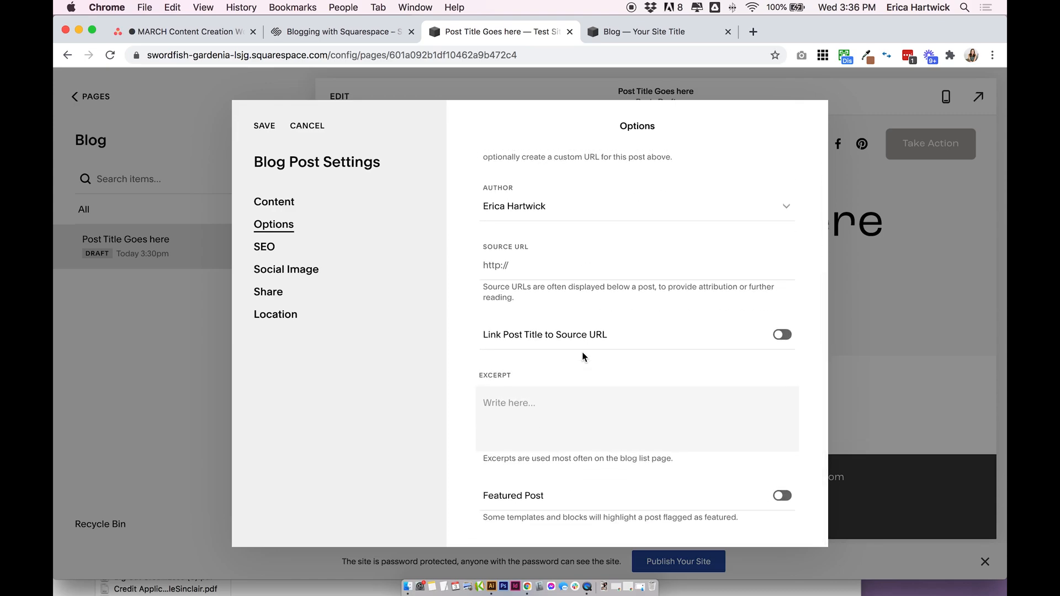
scroll(582, 352, up, 3)
scroll(584, 357, up, 2)
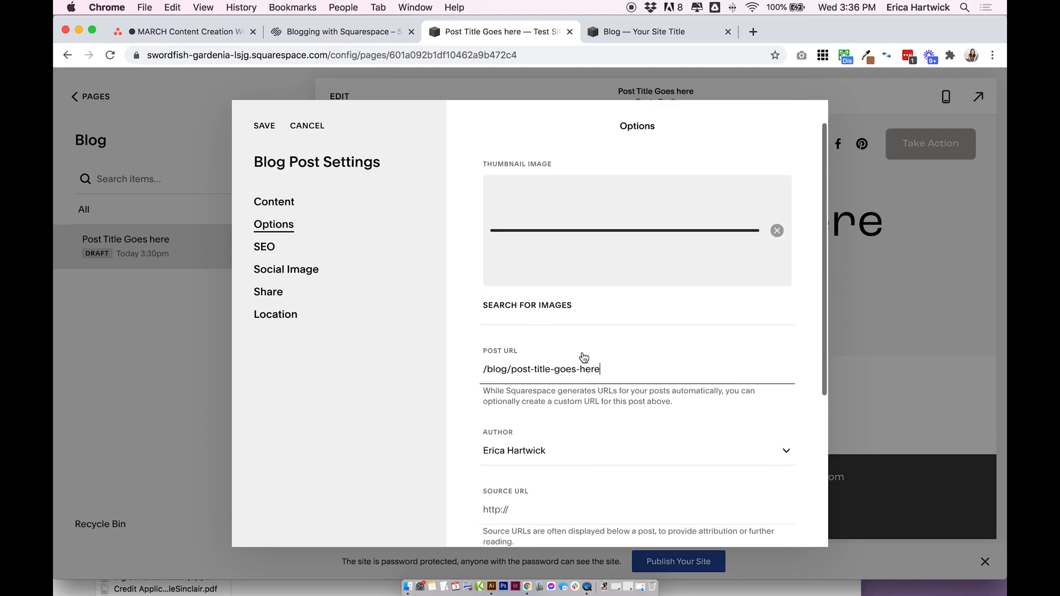
scroll(545, 268, down, 4)
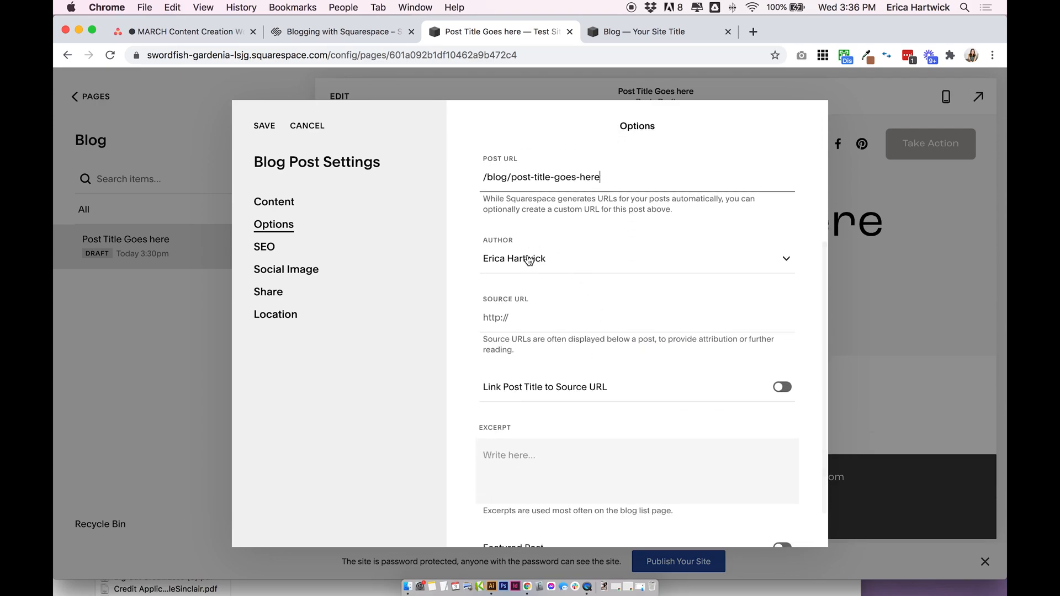
scroll(518, 271, down, 2)
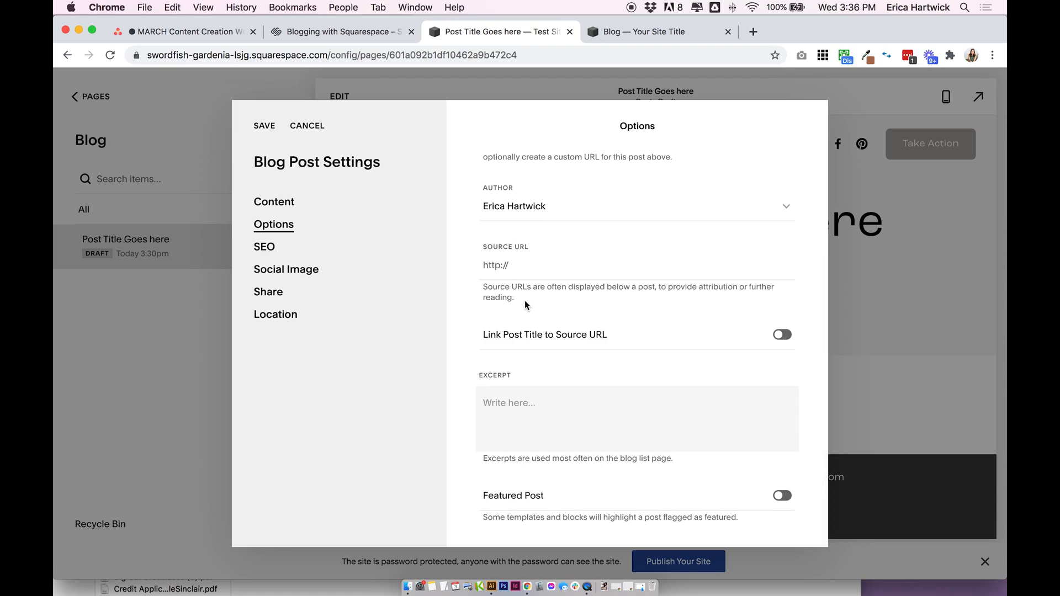
Enter "Add some text in here to show as an excerpt" as the blog post's excerpt
click(554, 415)
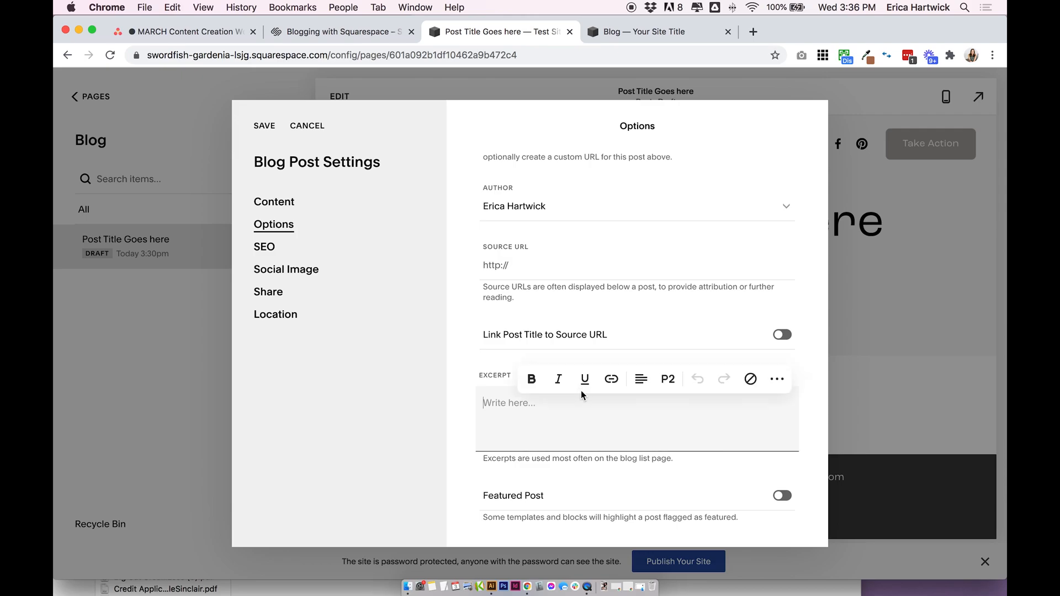
text(Add)
text(some text in here to show as an excerpt)
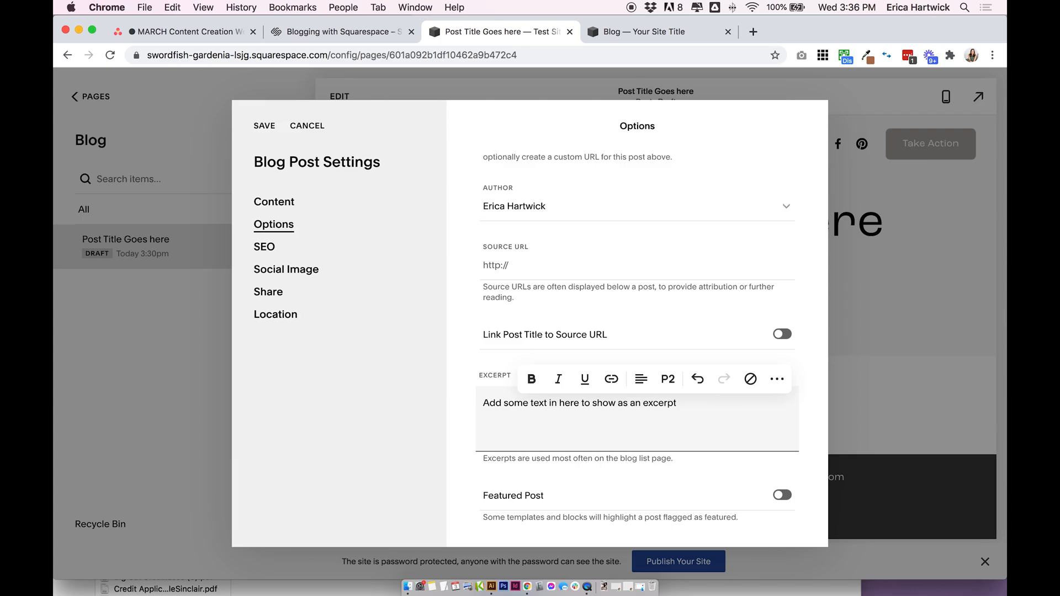
click(457, 383)
Check the uploaded thumbnail image, and review the post's search results preview, SEO title and SEO description fields
scroll(465, 387, up, 5)
scroll(465, 385, up, 1)
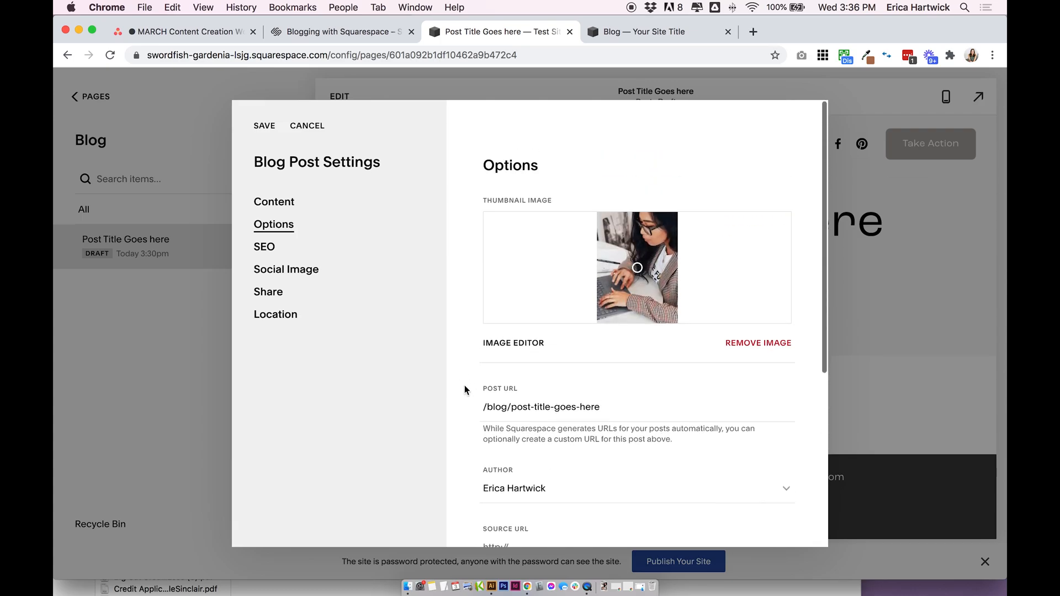
click(267, 253)
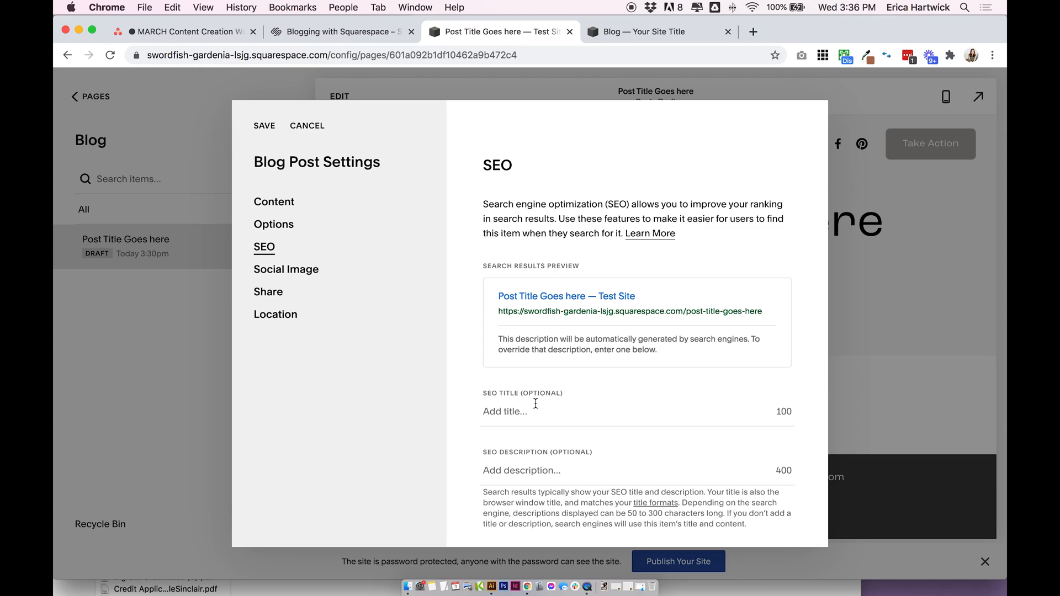
scroll(540, 410, down, 1)
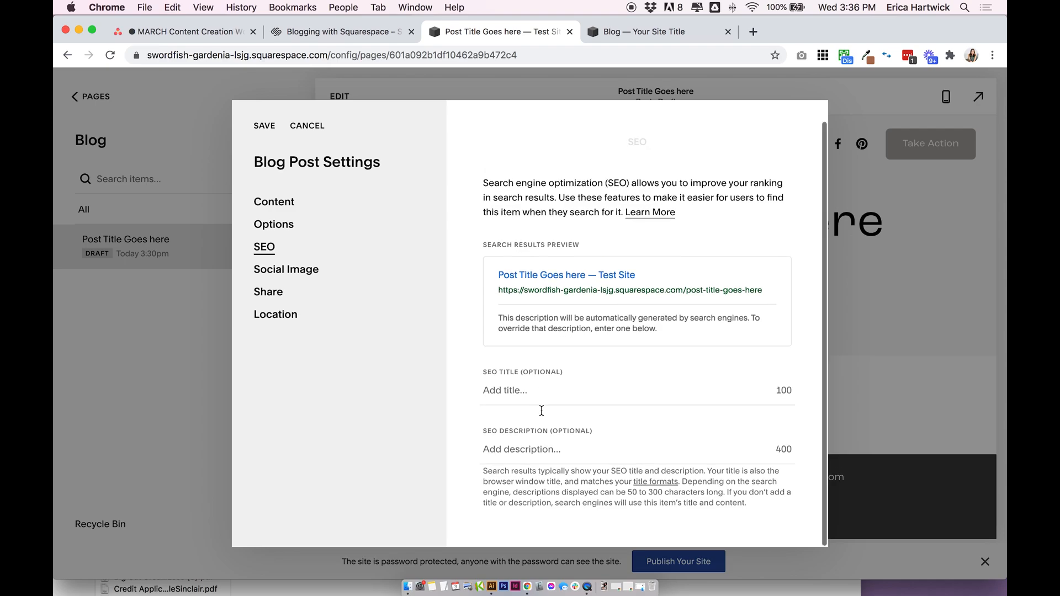
Review the blog post's SEO description, social image, share and location settings without changing them
click(546, 453)
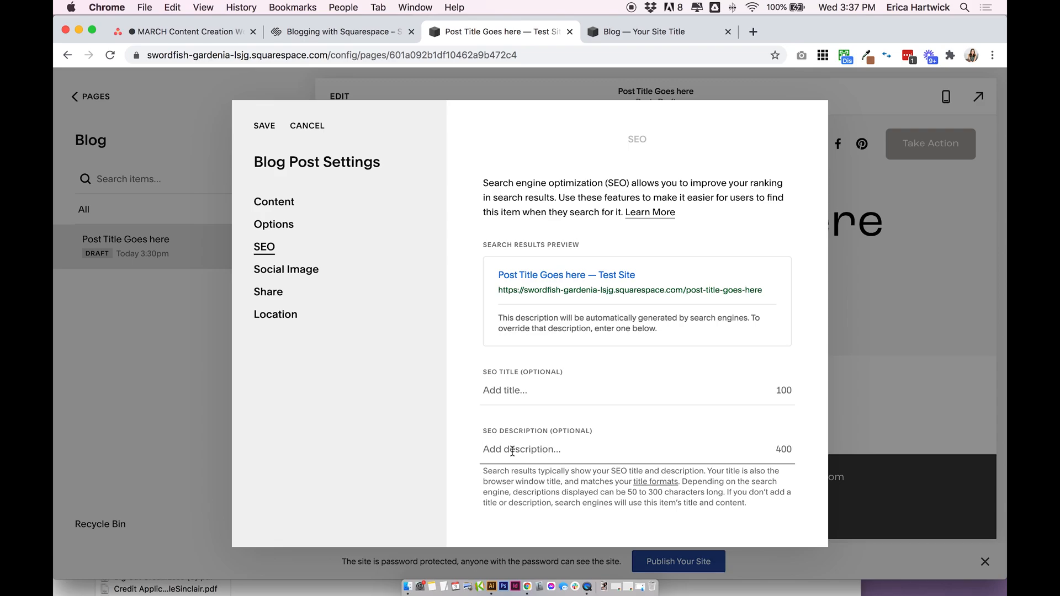
click(312, 271)
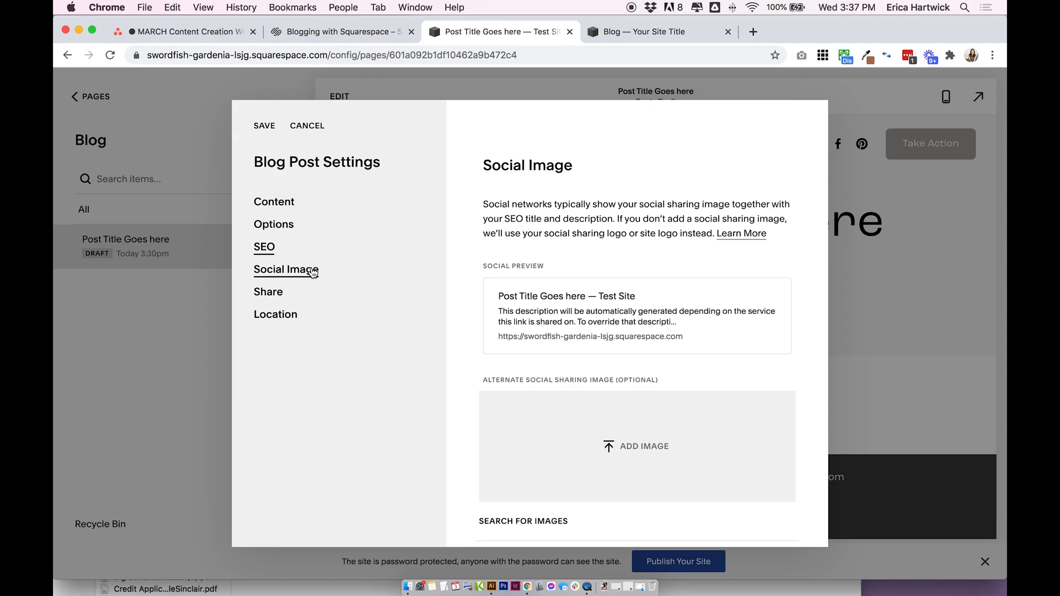
scroll(609, 469, down, 1)
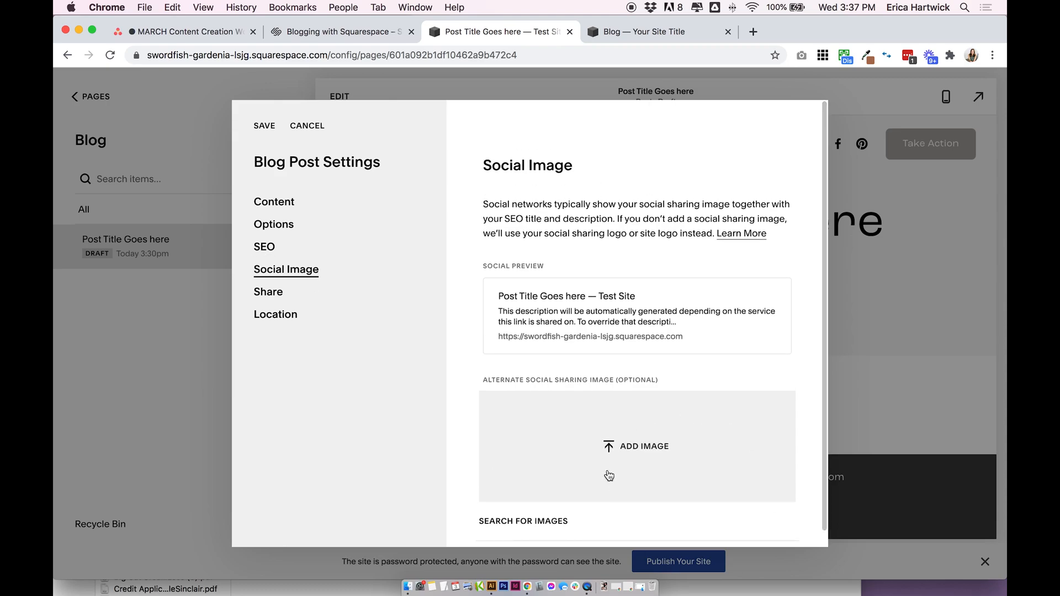
click(274, 296)
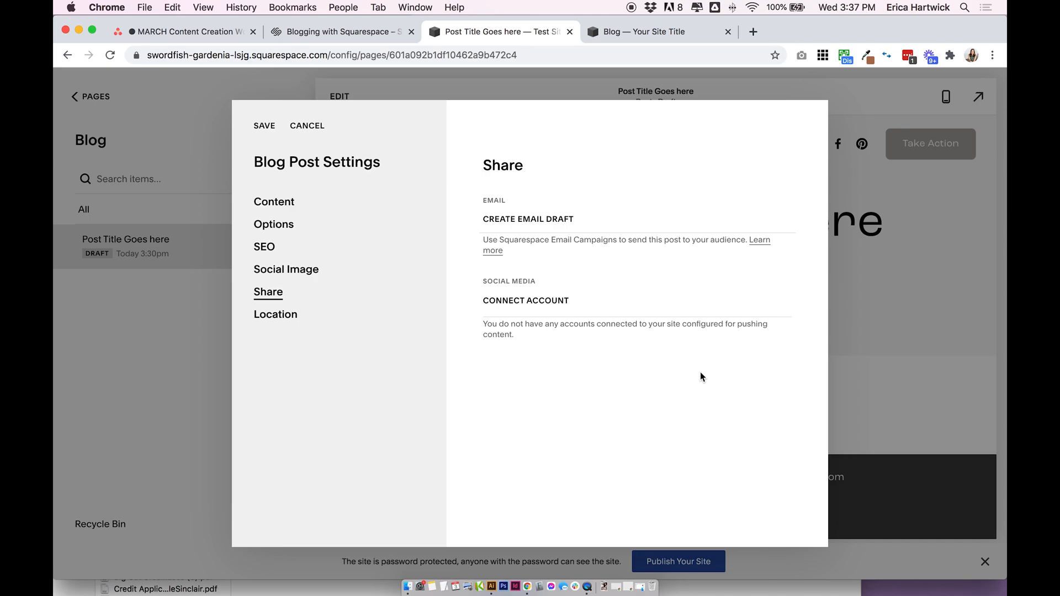
click(275, 315)
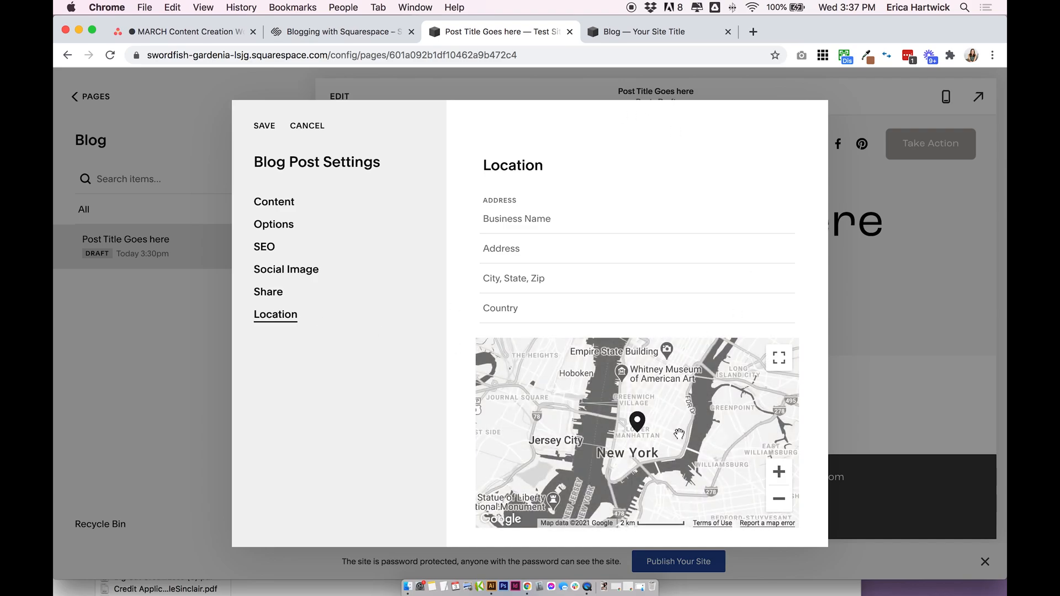
Save the blog post as published, and show the Blog landing page in the site preview
click(273, 204)
click(265, 128)
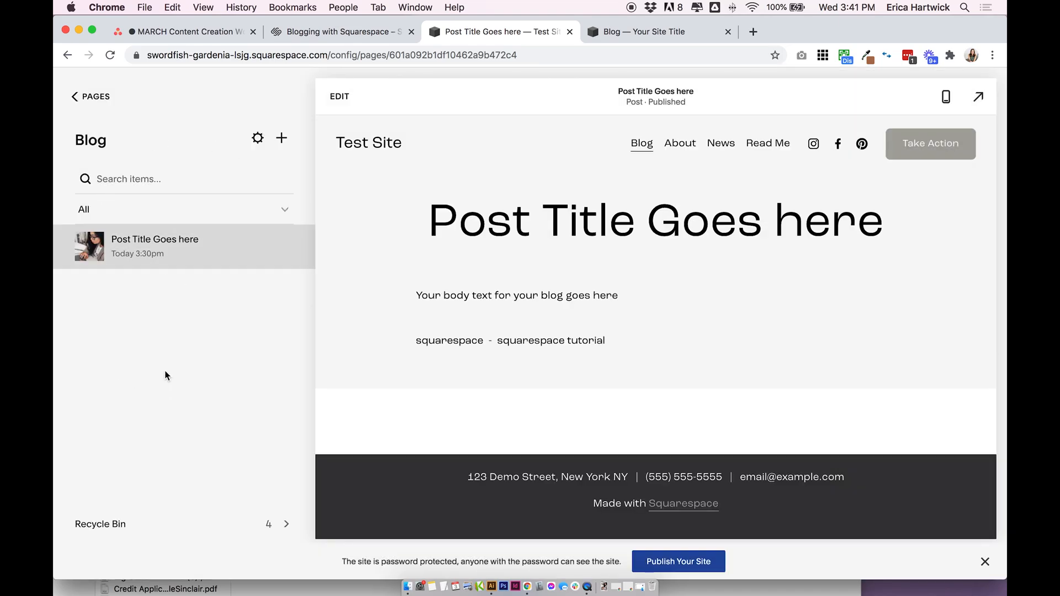
click(649, 148)
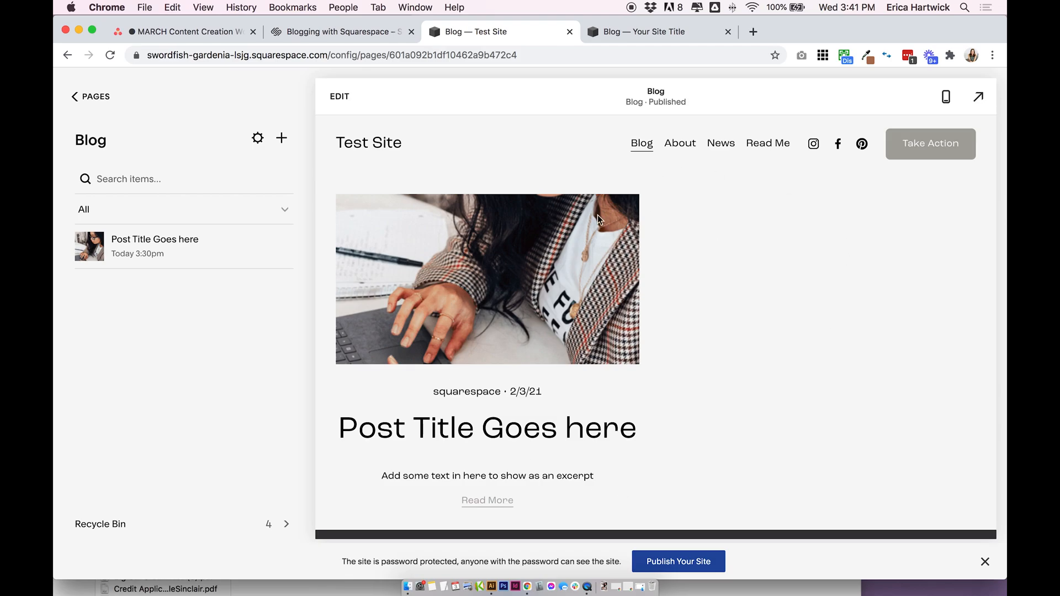
Edit the Blog page to add the "Make it stand out." mountain lake headline section above the posts, and open its background settings
click(340, 98)
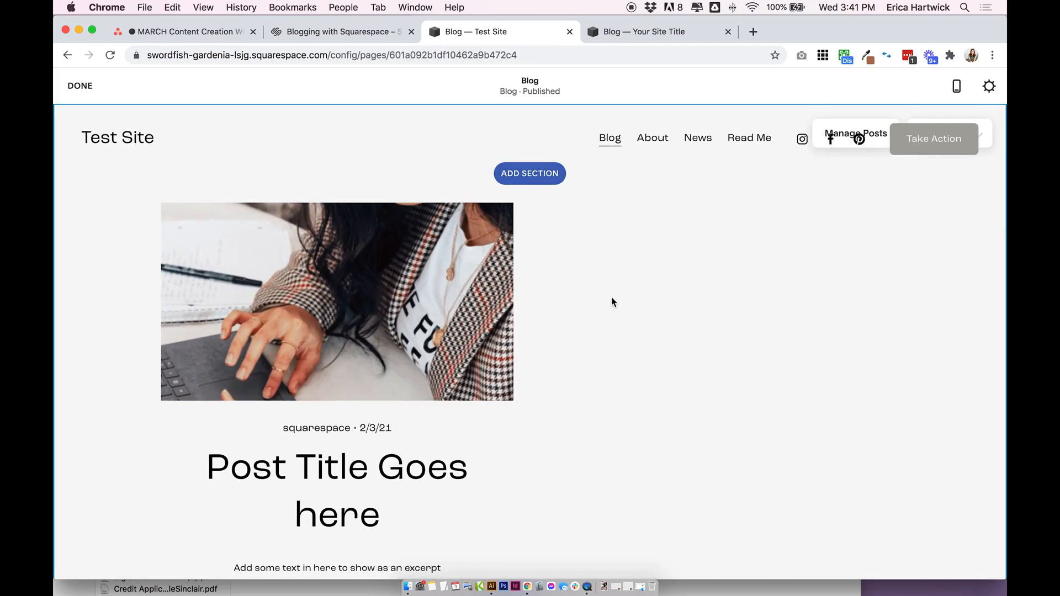
scroll(611, 297, down, 5)
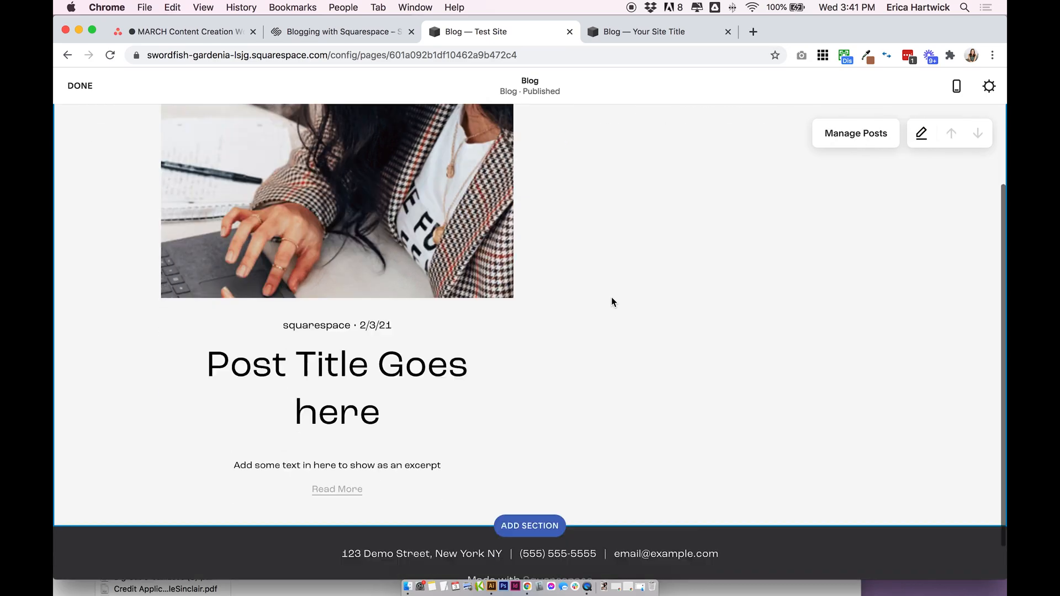
scroll(611, 297, up, 5)
scroll(611, 297, down, 1)
scroll(618, 274, down, 1)
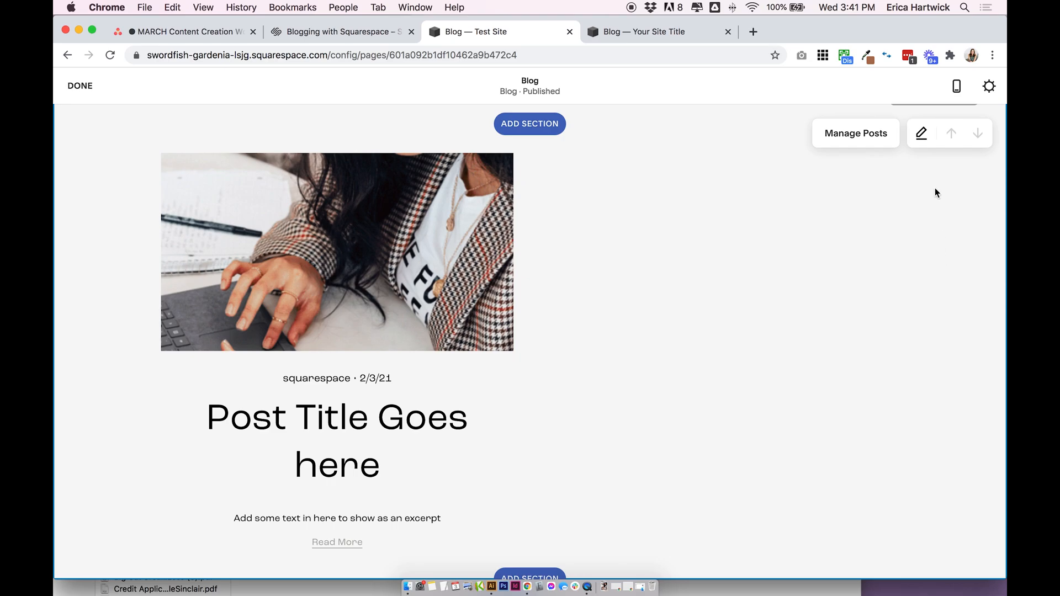
scroll(544, 183, up, 2)
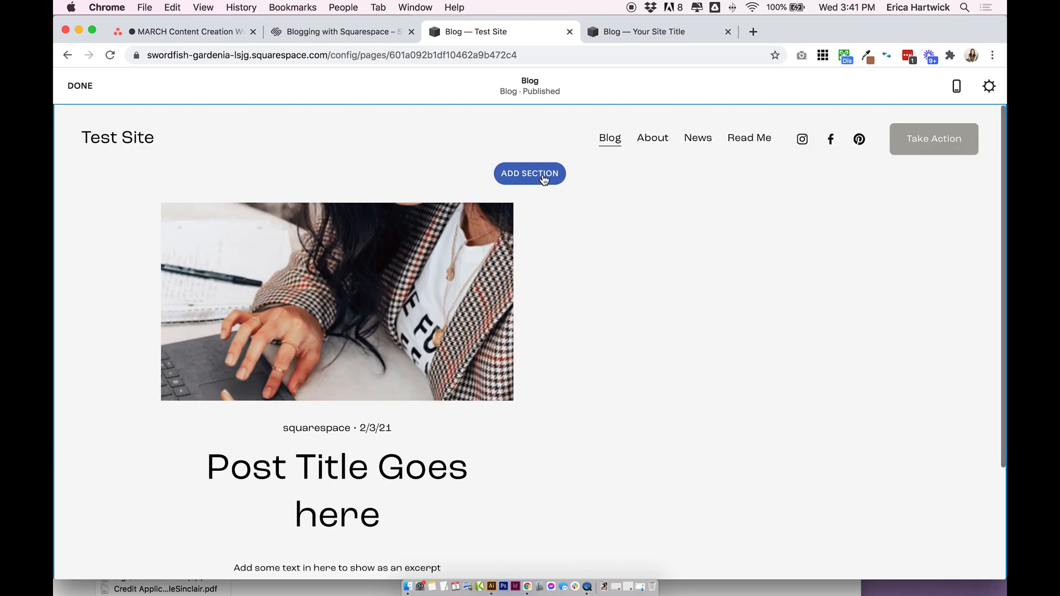
click(543, 174)
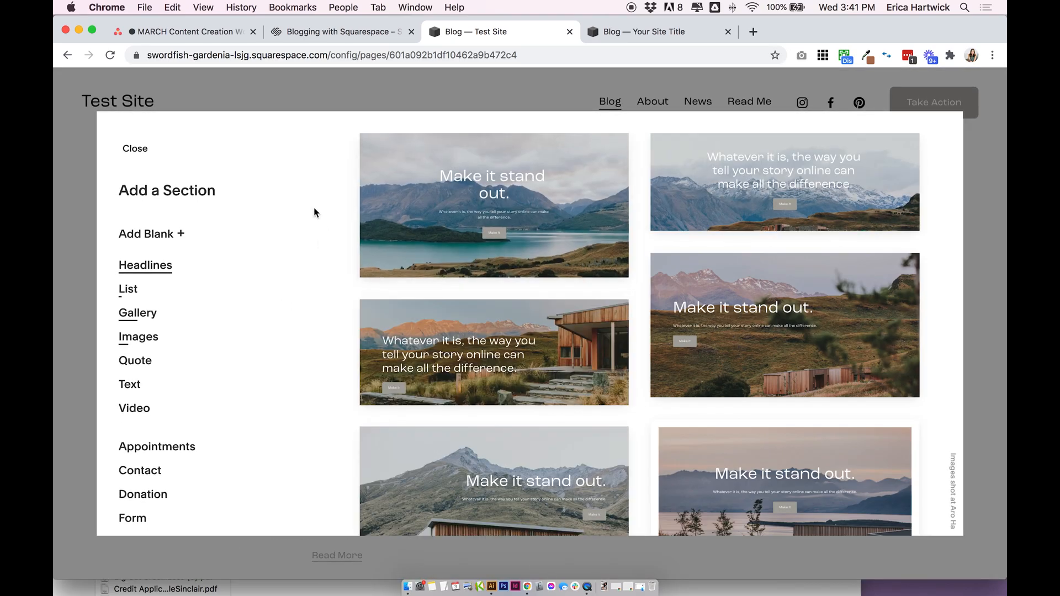
click(440, 200)
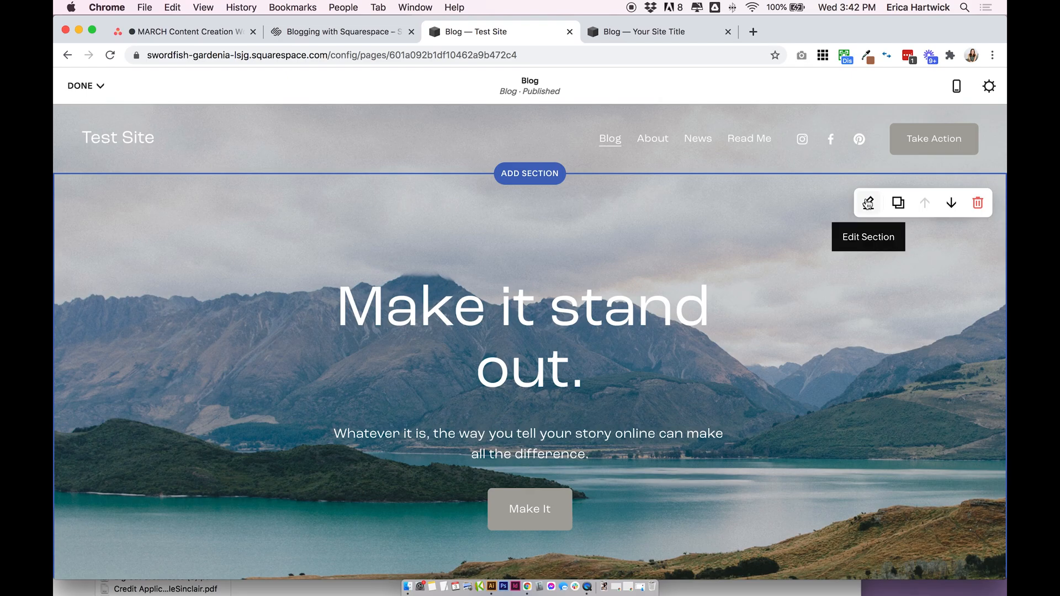
click(868, 203)
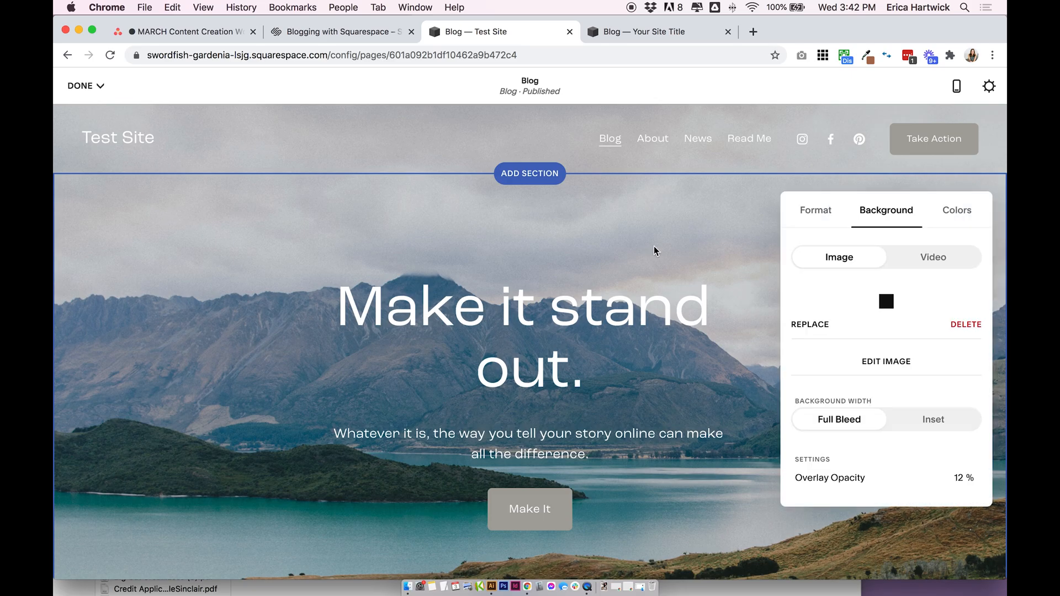
Add a headline section beginning "Whatever it is, the way you tell your story online can" below the blog posts, and check the page
scroll(654, 248, down, 10)
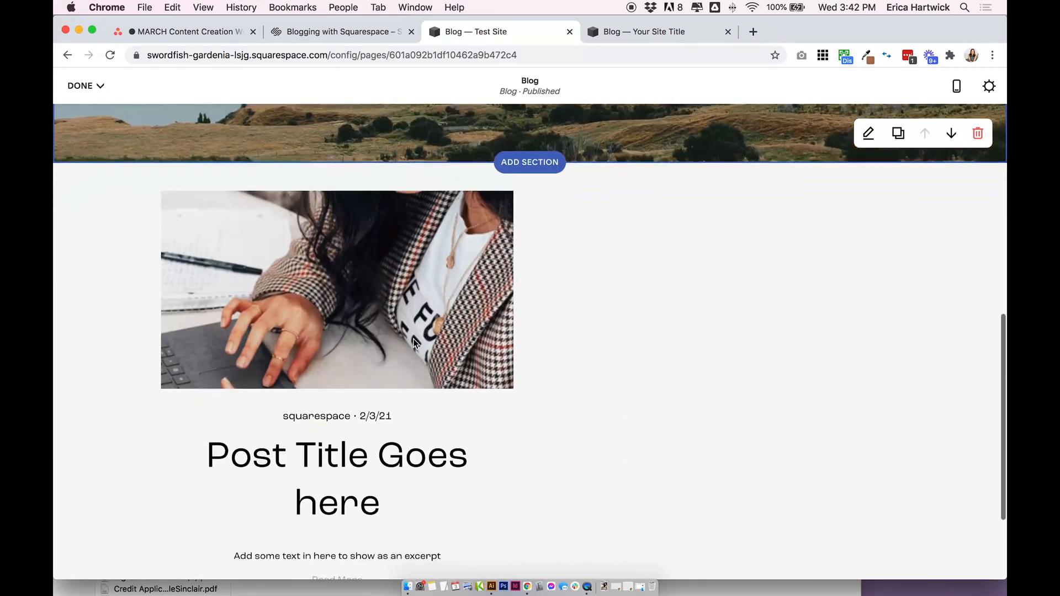
scroll(674, 390, down, 3)
click(527, 484)
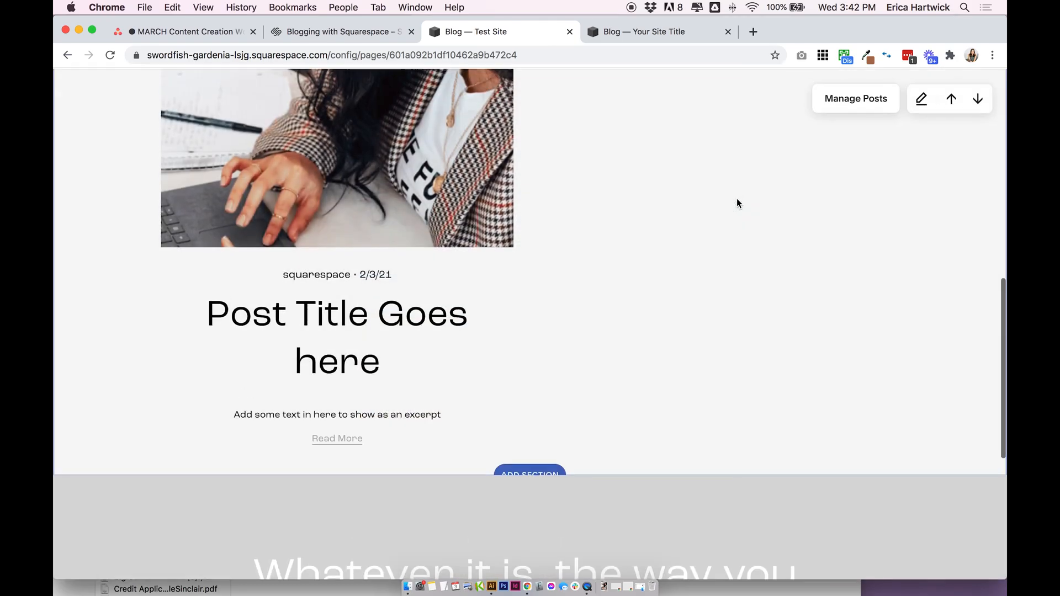
scroll(736, 199, down, 6)
scroll(710, 268, up, 15)
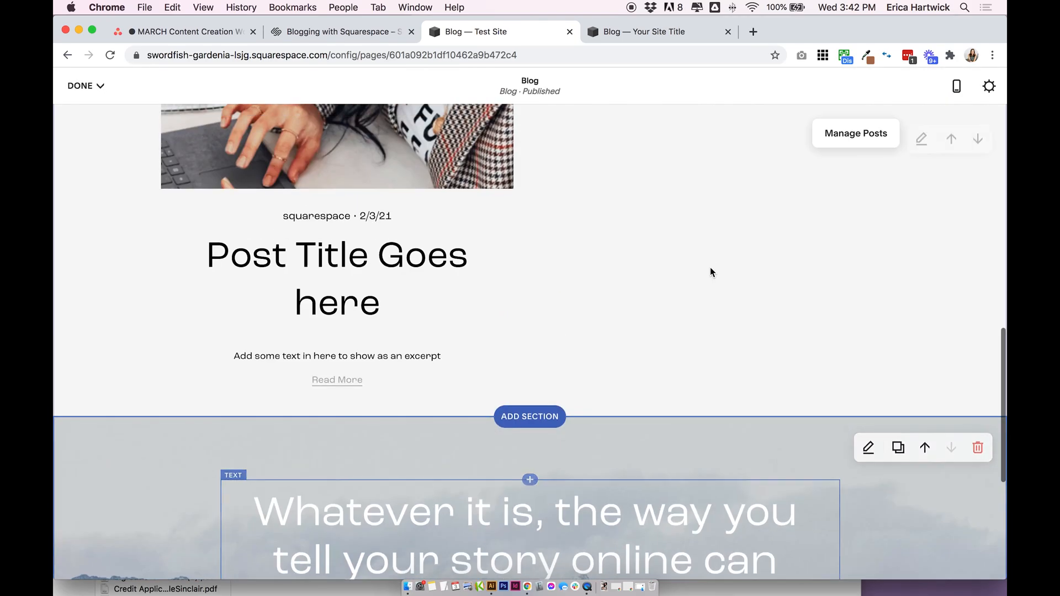
scroll(710, 268, down, 10)
scroll(711, 268, up, 10)
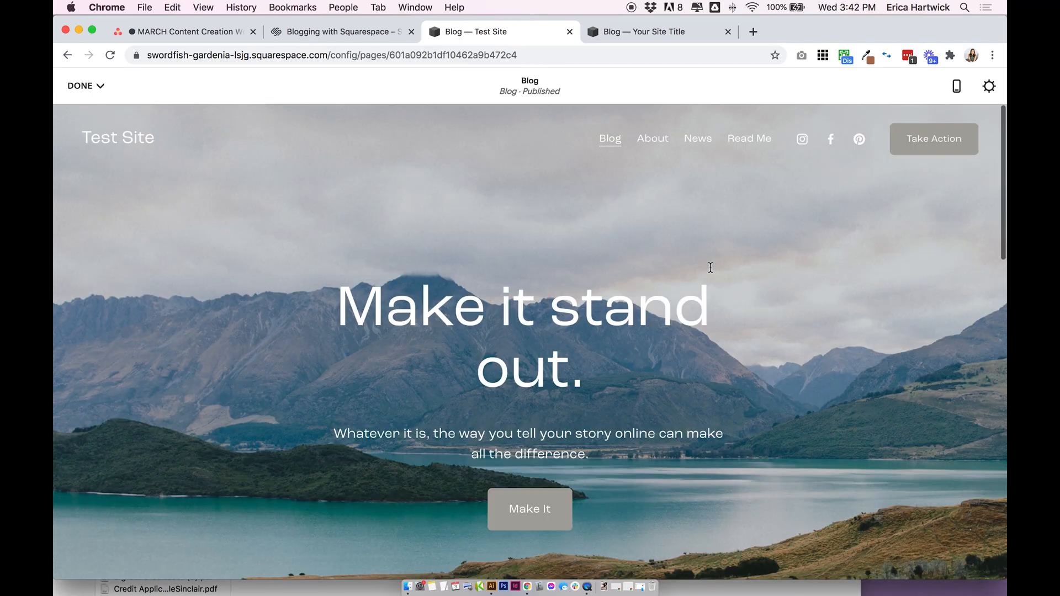
Look through the layout choices of the blog posts section, keep Basic Grid Blog, and set the grid to 3 columns
scroll(711, 268, down, 5)
scroll(711, 268, down, 4)
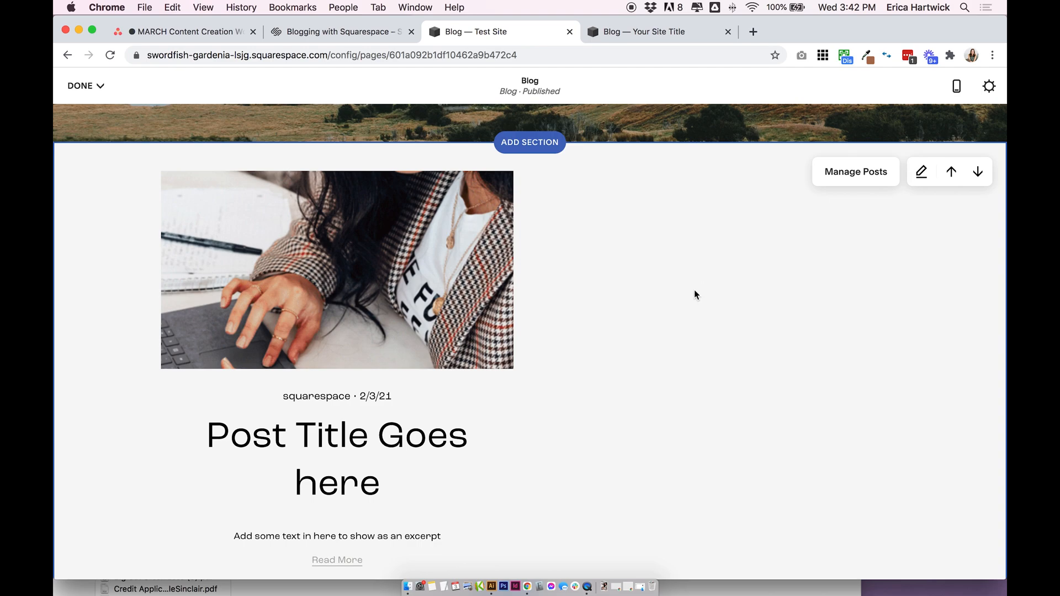
scroll(698, 293, down, 1)
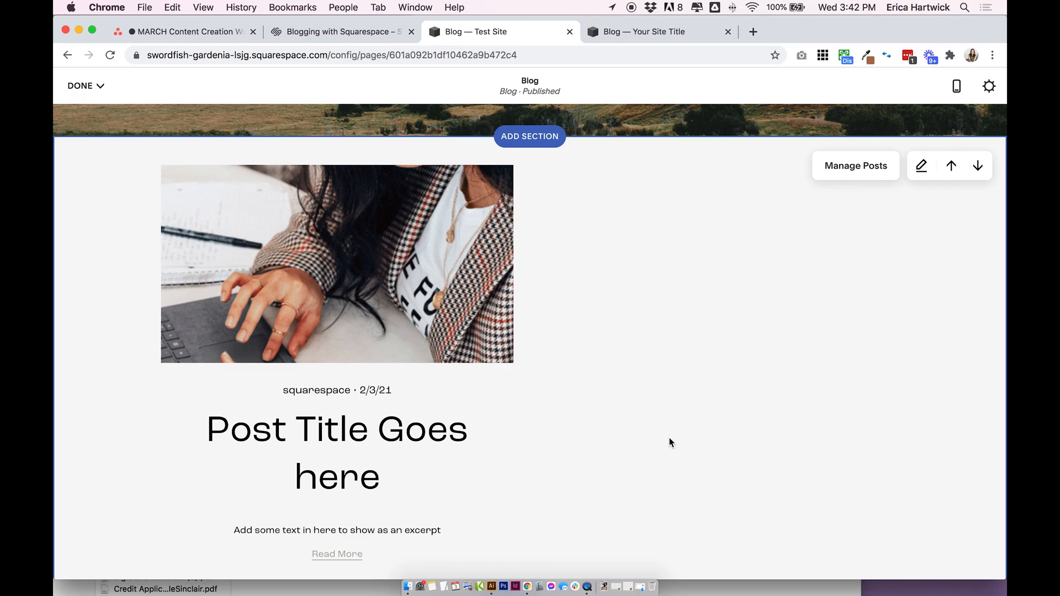
click(921, 166)
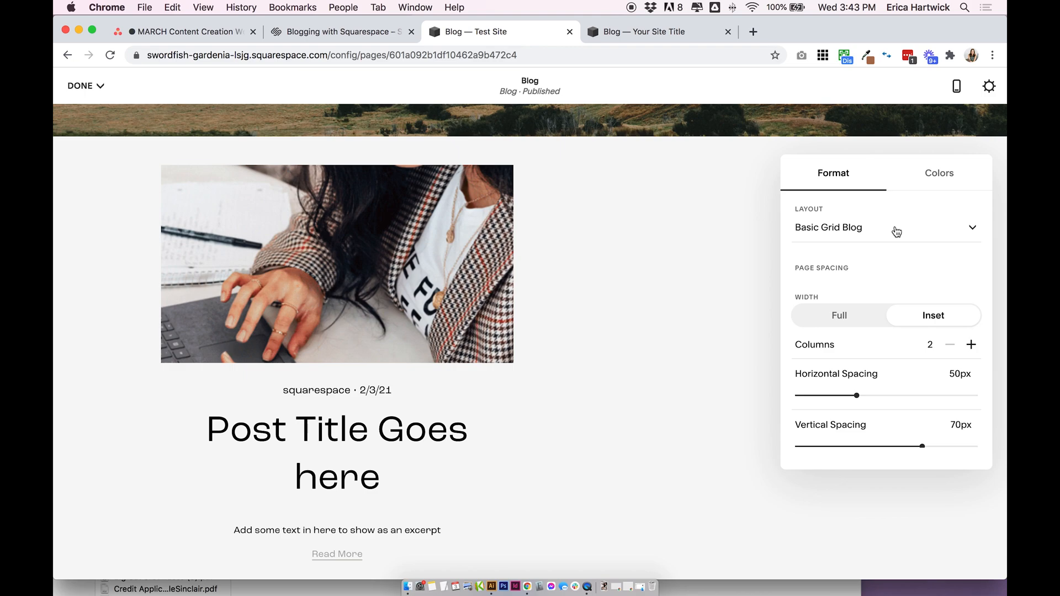
click(835, 233)
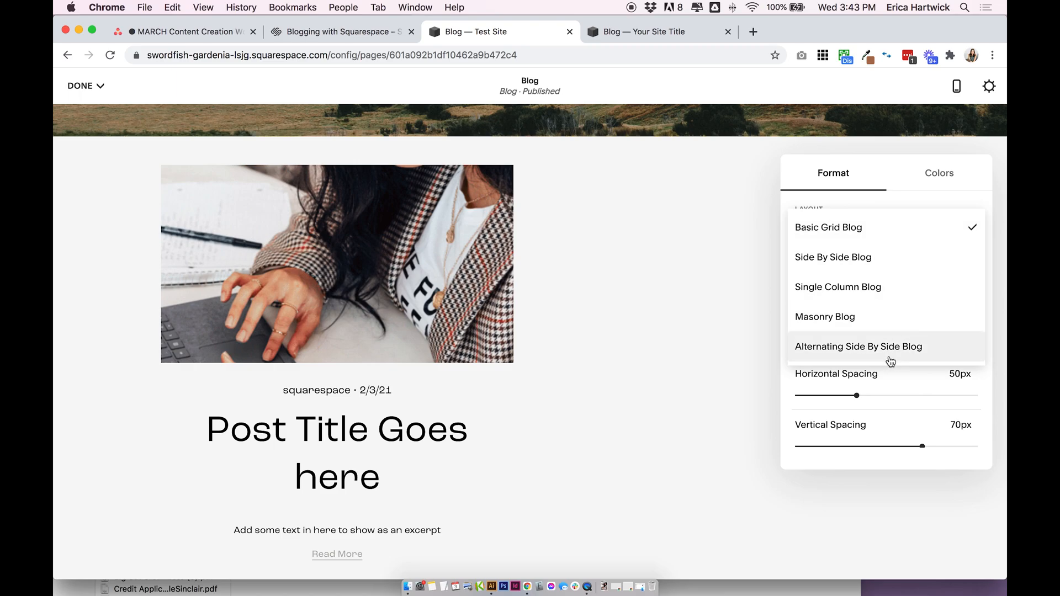
click(883, 207)
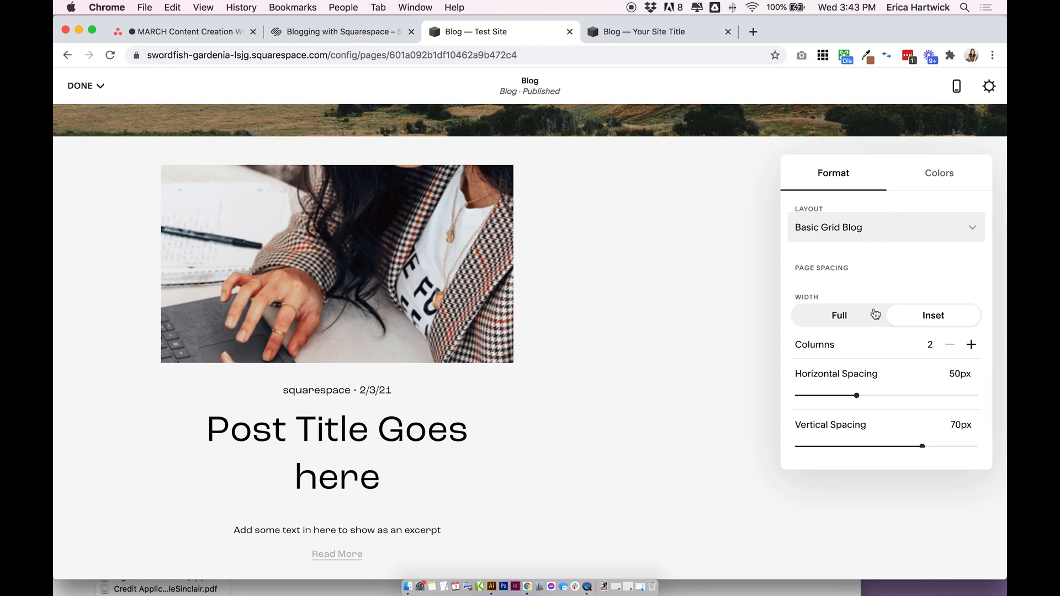
scroll(861, 318, down, 2)
click(971, 299)
Examine the blog section's spacing, image placement, aspect ratio, text, meta content and delimiter format options without changing them
scroll(922, 336, down, 2)
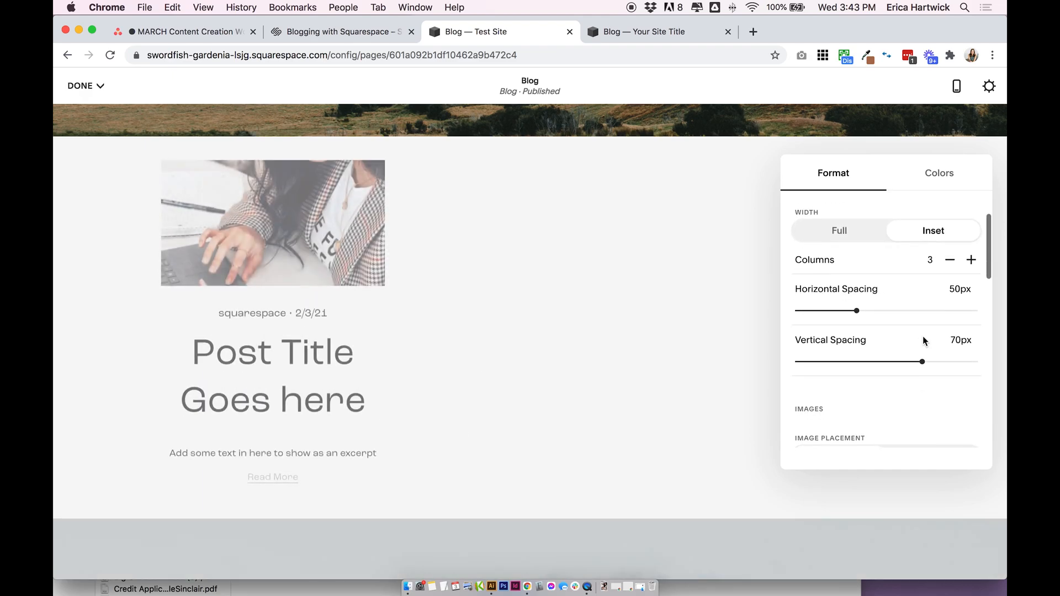
scroll(919, 331, up, 3)
scroll(863, 294, down, 5)
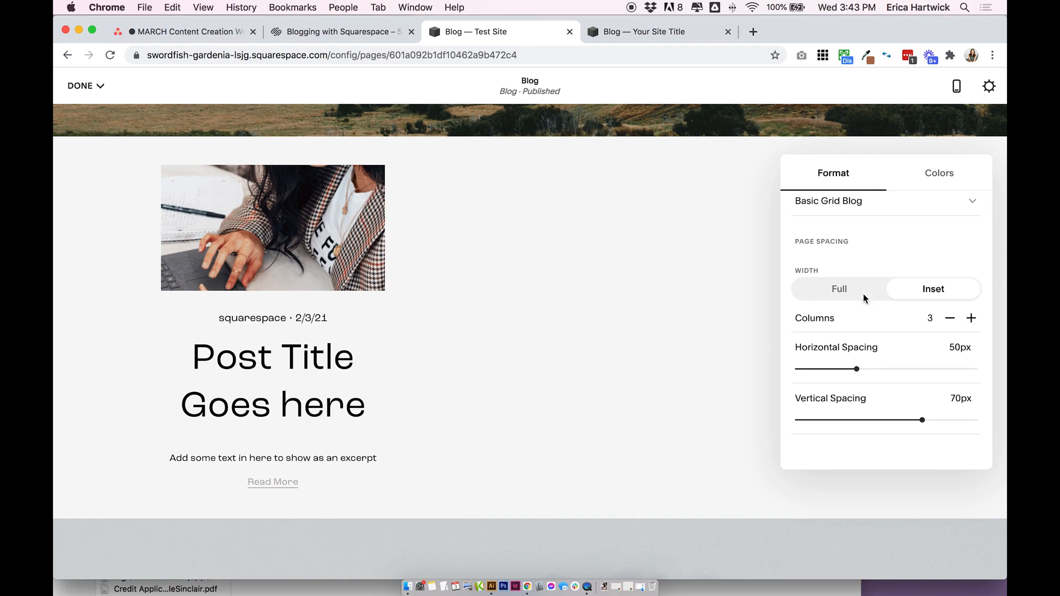
scroll(949, 333, down, 4)
scroll(948, 334, up, 8)
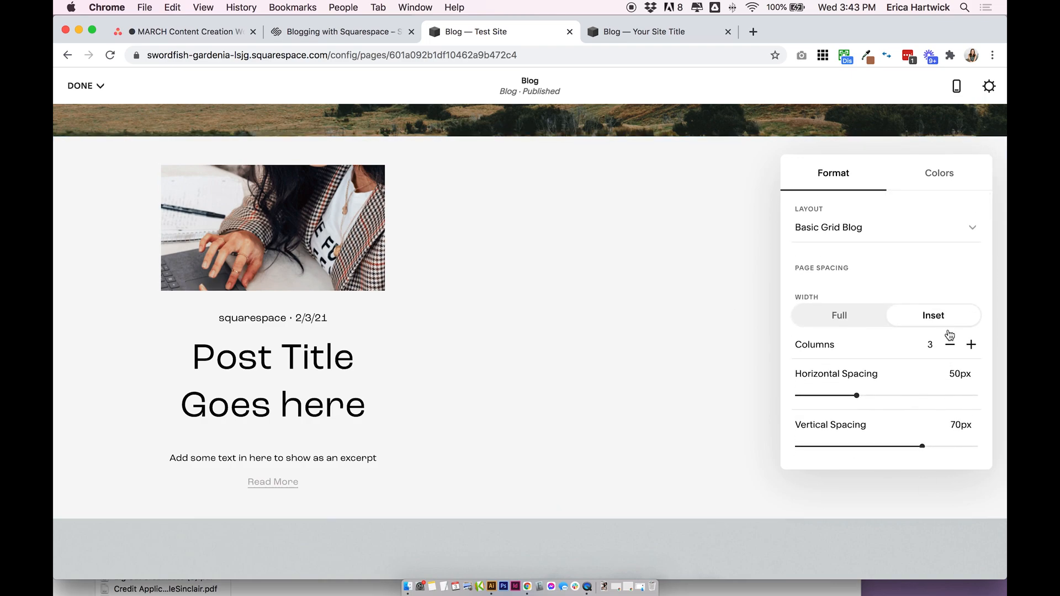
scroll(948, 335, down, 7)
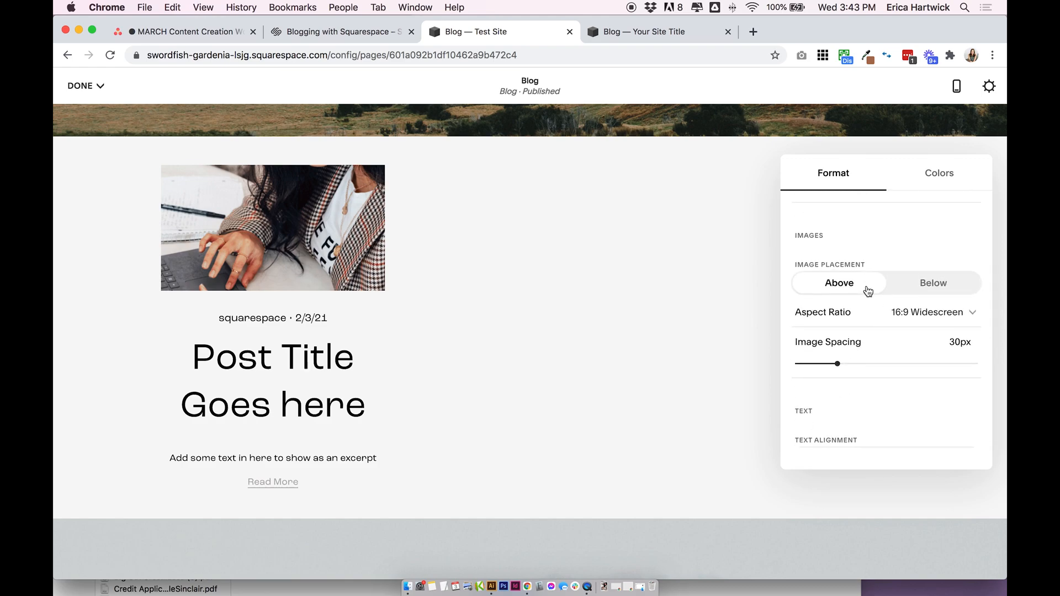
scroll(878, 283, down, 8)
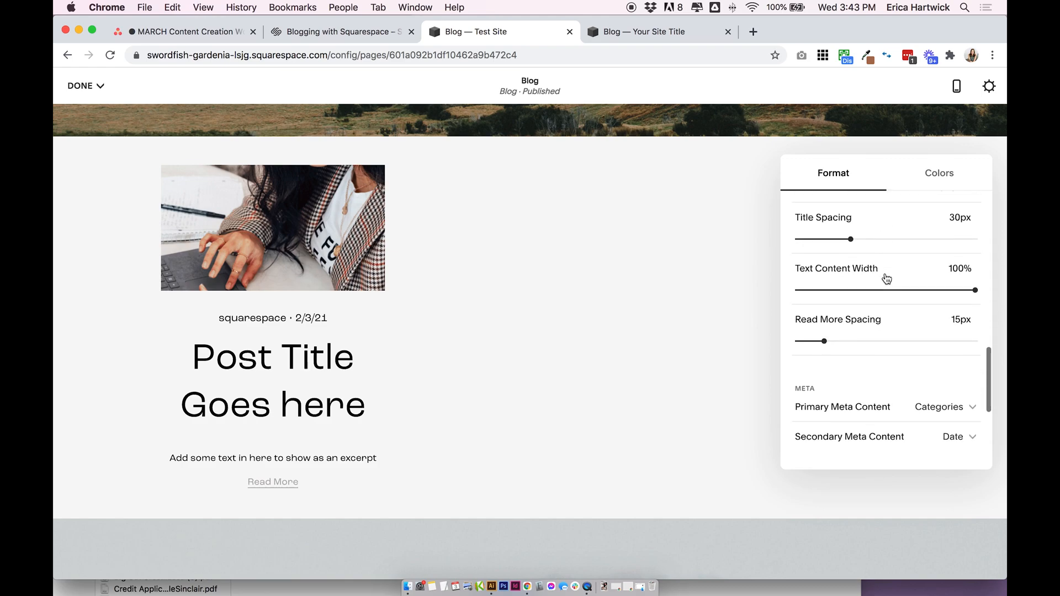
scroll(891, 335, up, 3)
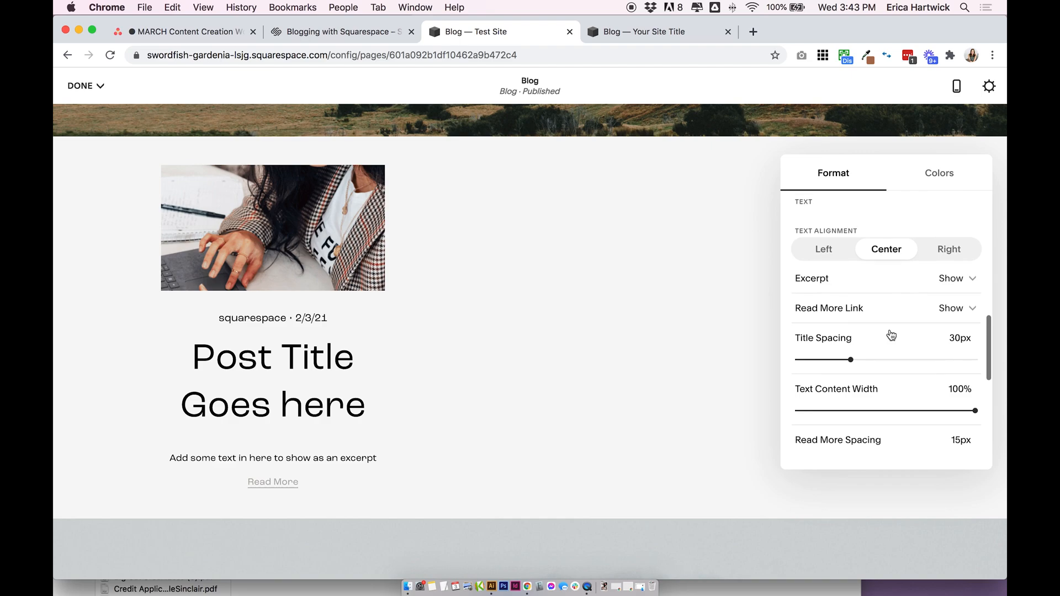
scroll(890, 335, down, 5)
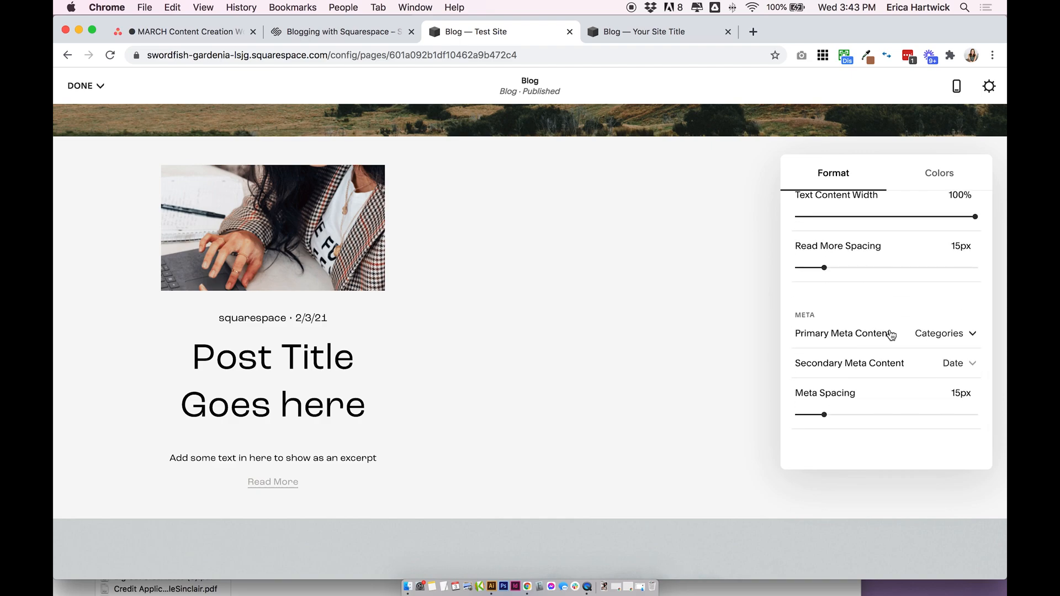
scroll(890, 335, down, 2)
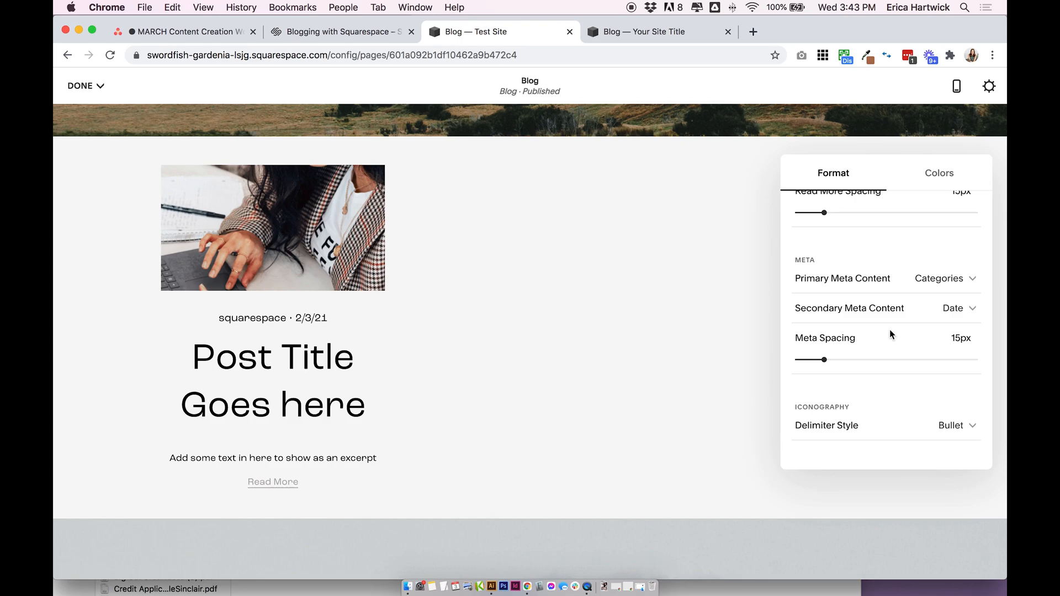
scroll(889, 329, up, 10)
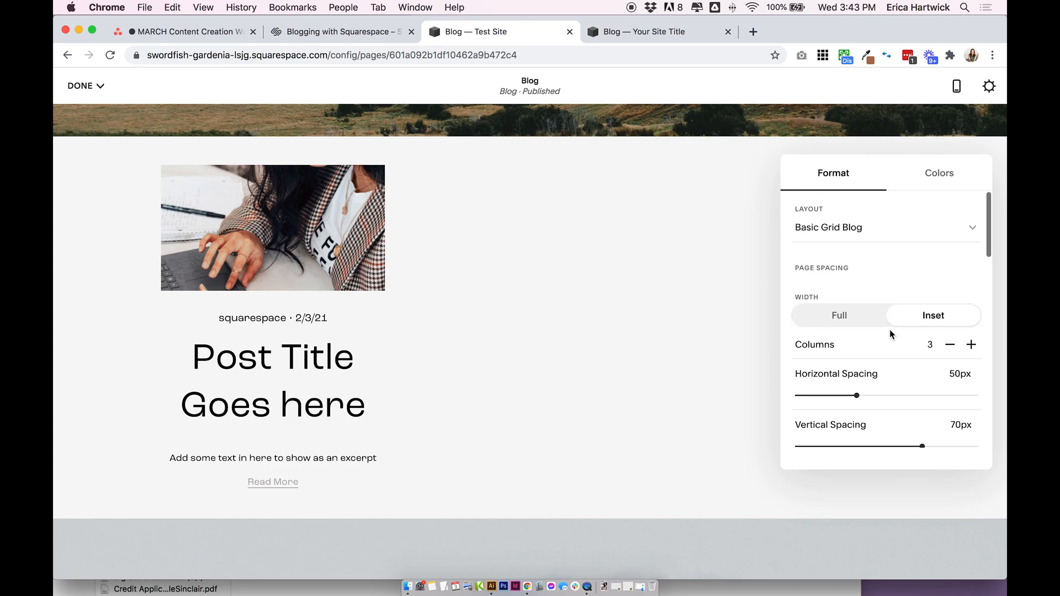
Close the blog section's format options and review the whole Blog page with its banner, post grid and lower section
click(677, 347)
scroll(679, 352, up, 1)
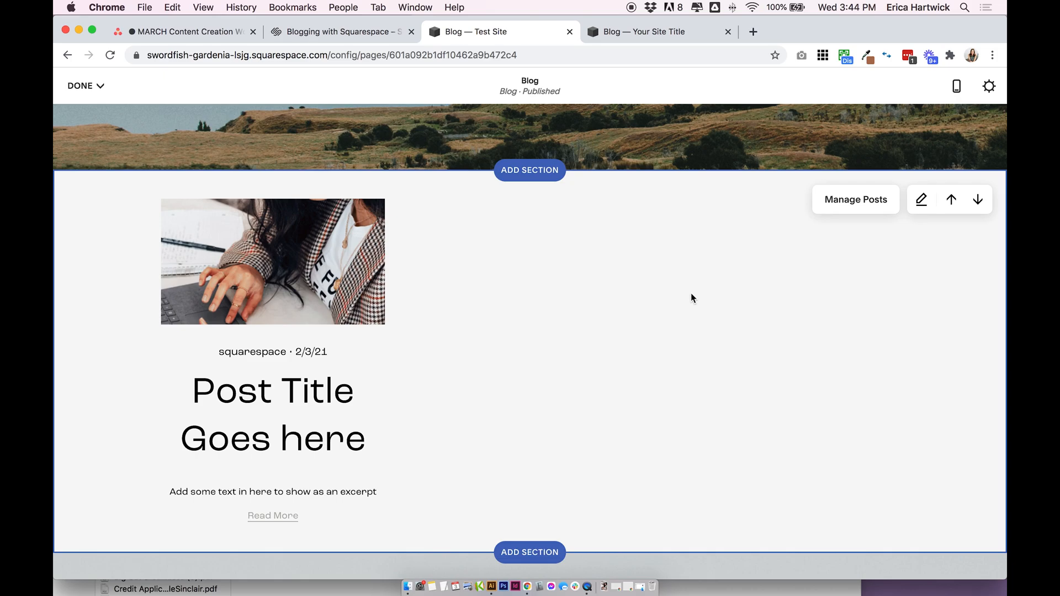
scroll(691, 293, up, 10)
scroll(694, 292, down, 3)
scroll(694, 292, down, 9)
scroll(693, 292, up, 3)
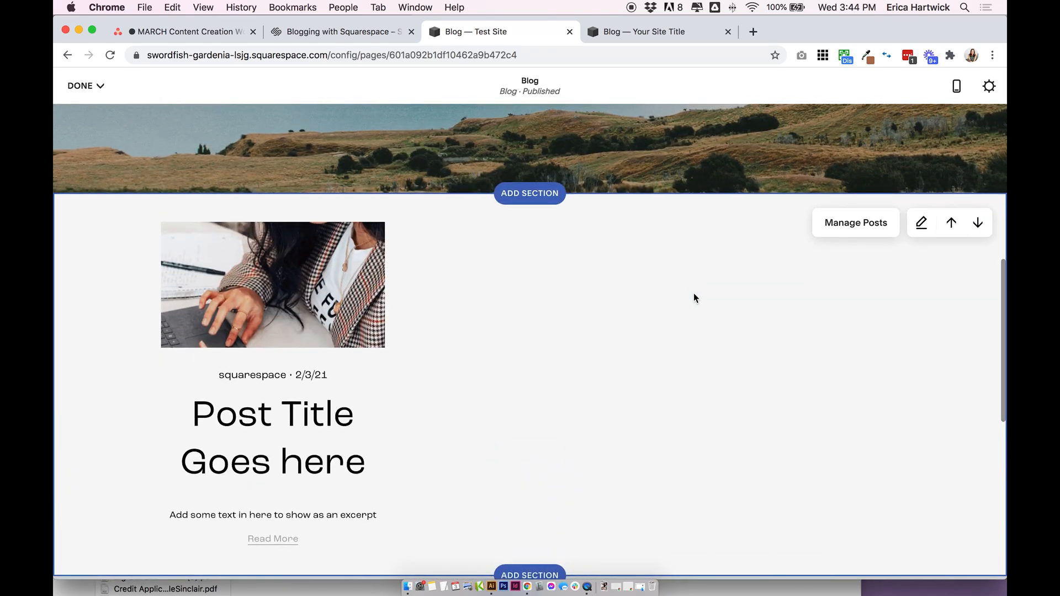
scroll(693, 292, up, 8)
scroll(693, 293, down, 8)
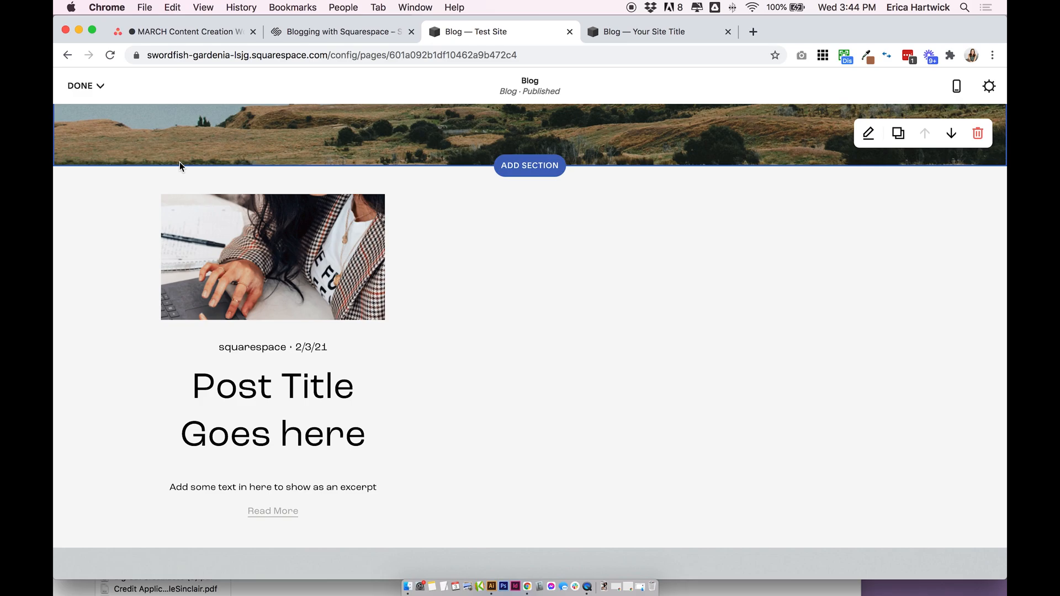
Save the Blog page edits and open the font style assignments in the site's design settings
click(102, 85)
click(86, 111)
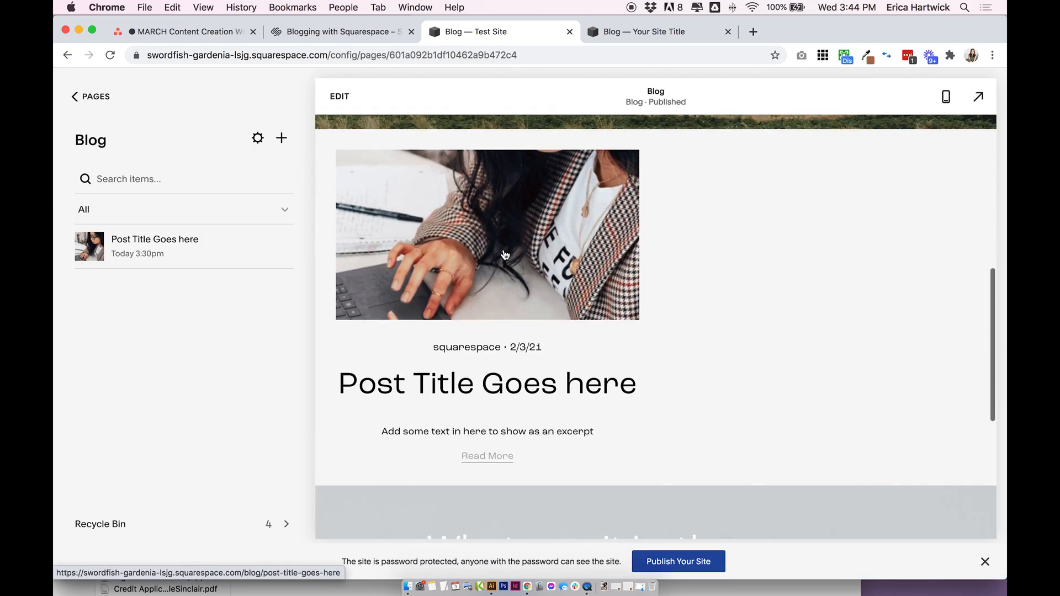
click(91, 98)
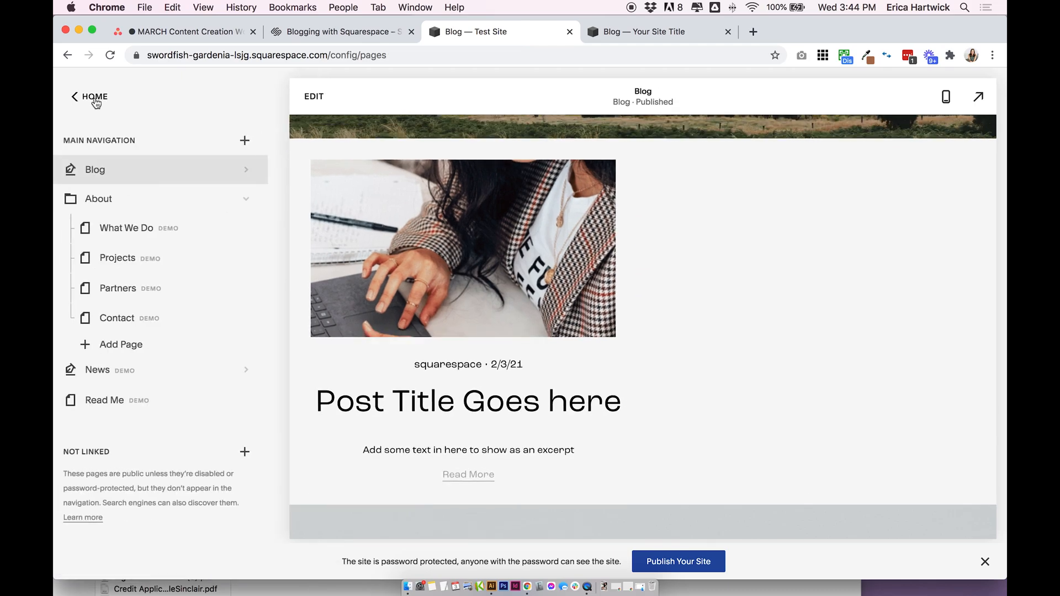
click(91, 98)
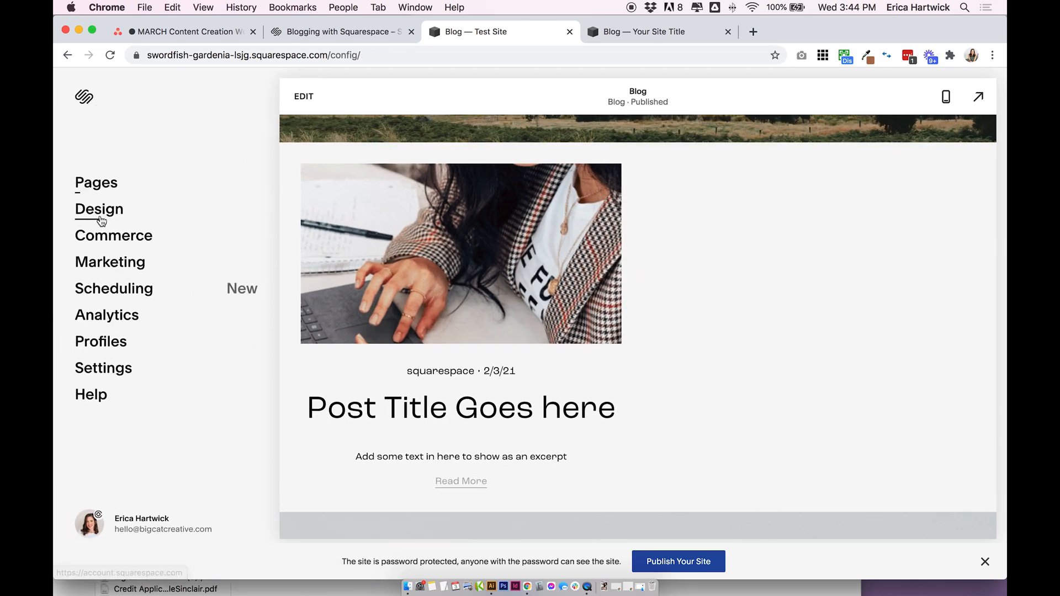
click(101, 220)
scroll(237, 271, down, 5)
click(114, 446)
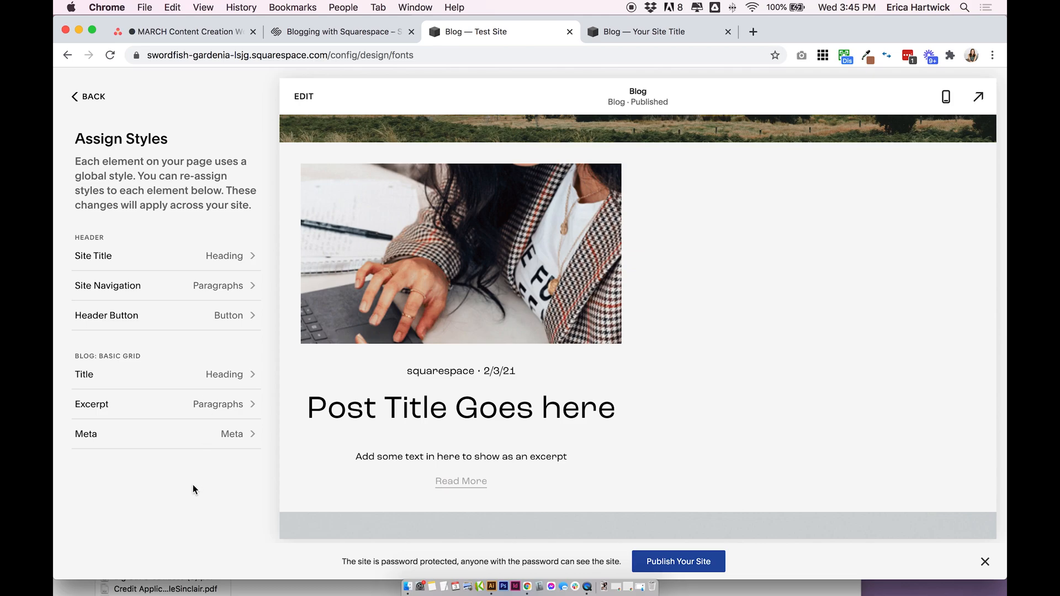
Set the Basic Grid blog post title's size to Heading 4 and save the style change
click(230, 381)
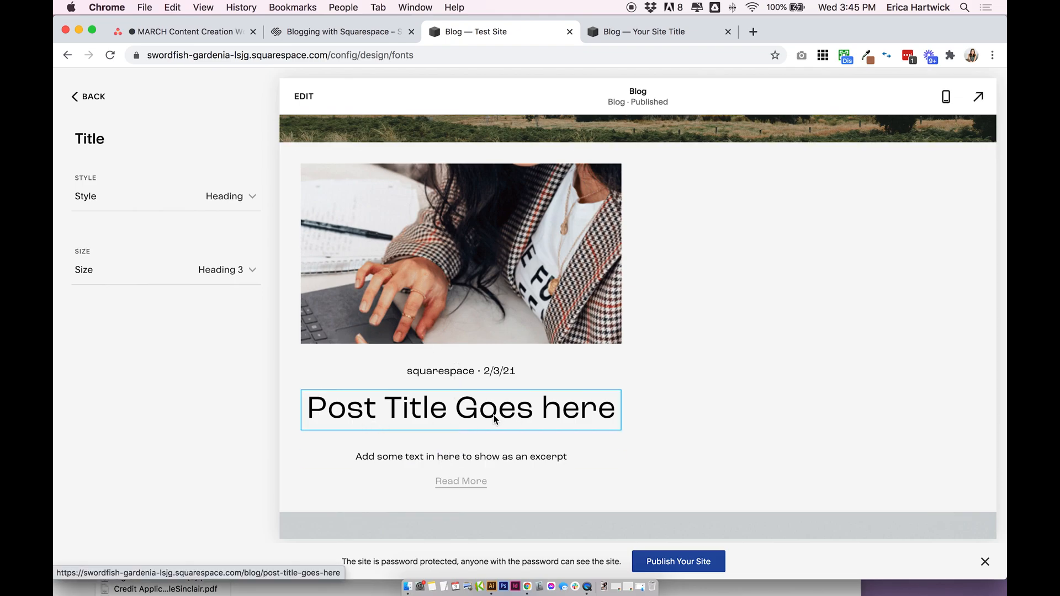
click(214, 268)
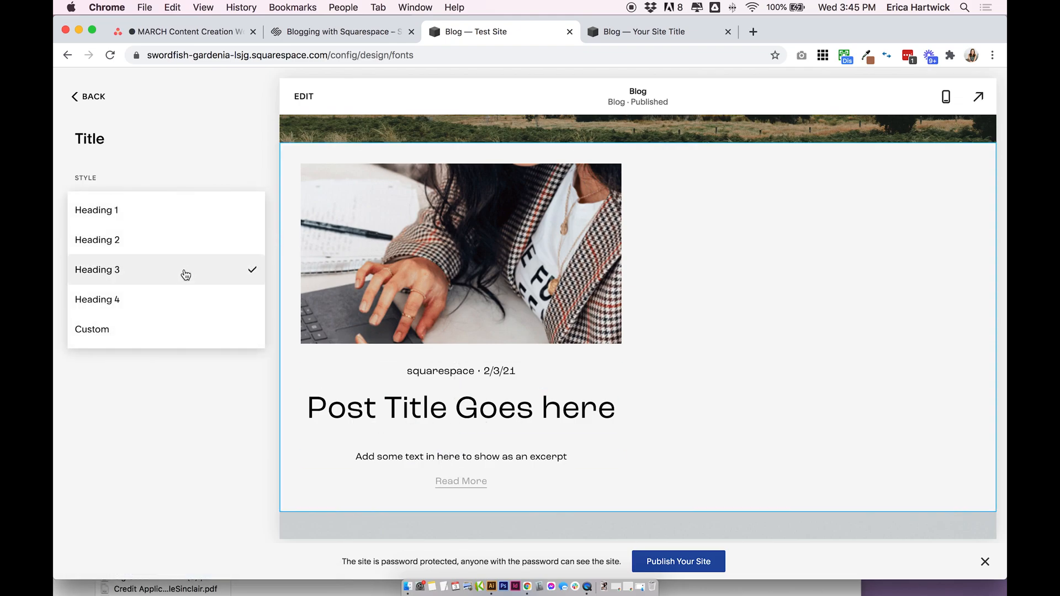
click(182, 241)
click(213, 269)
click(148, 336)
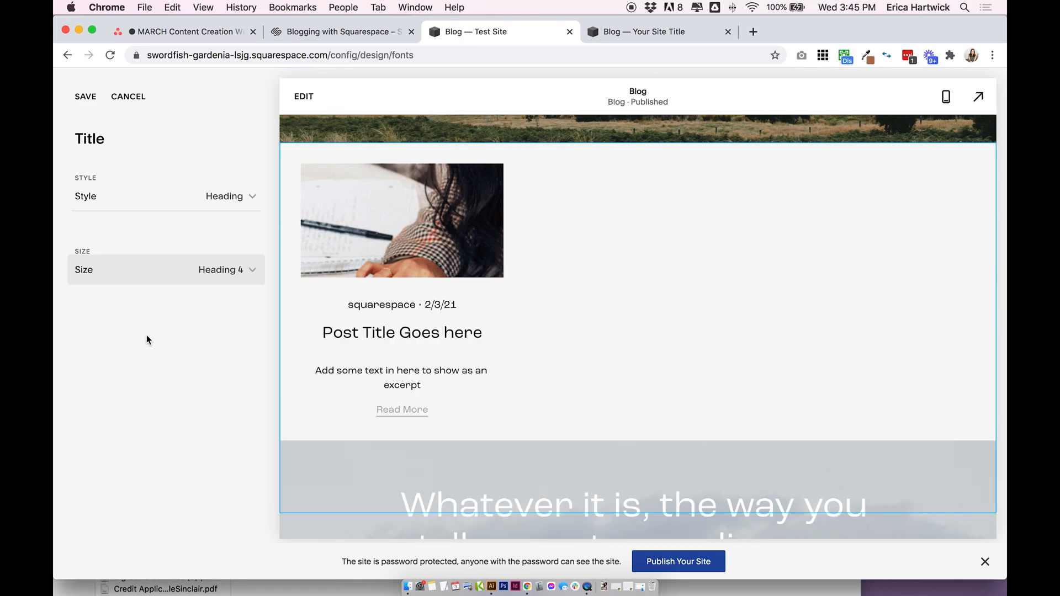
click(243, 206)
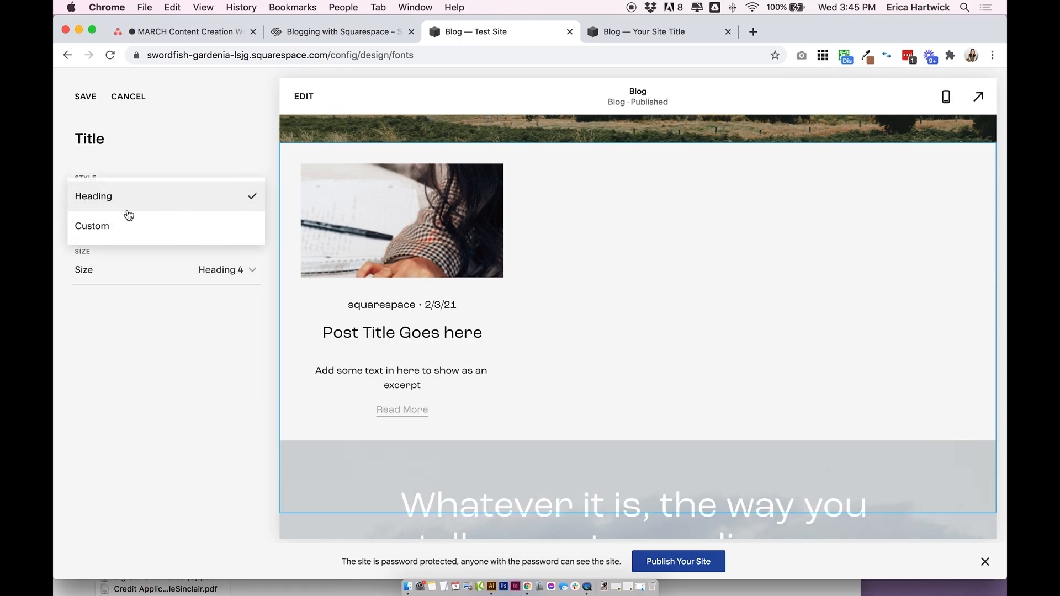
click(196, 327)
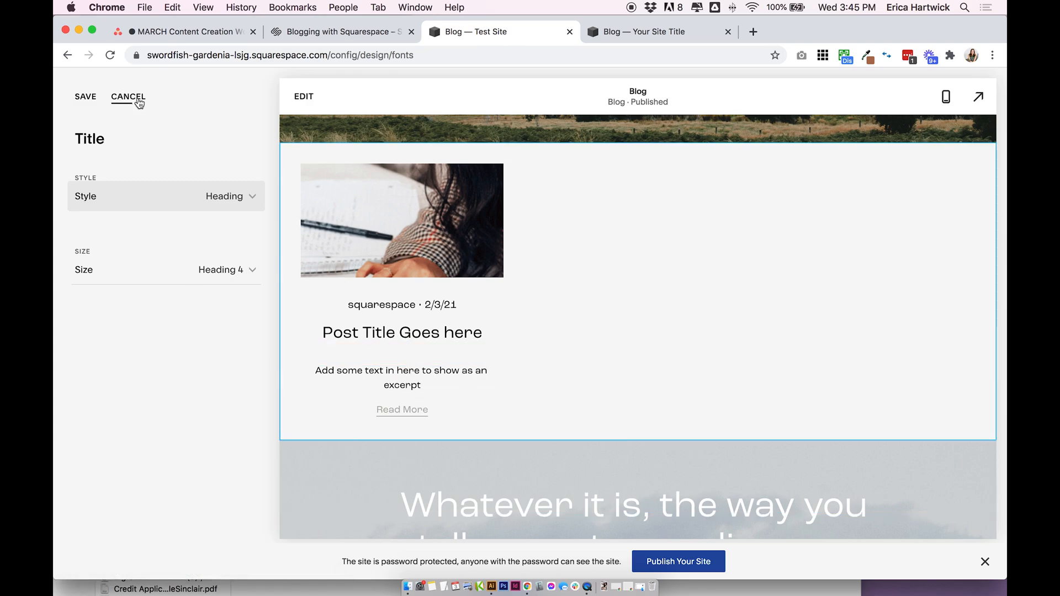
click(85, 100)
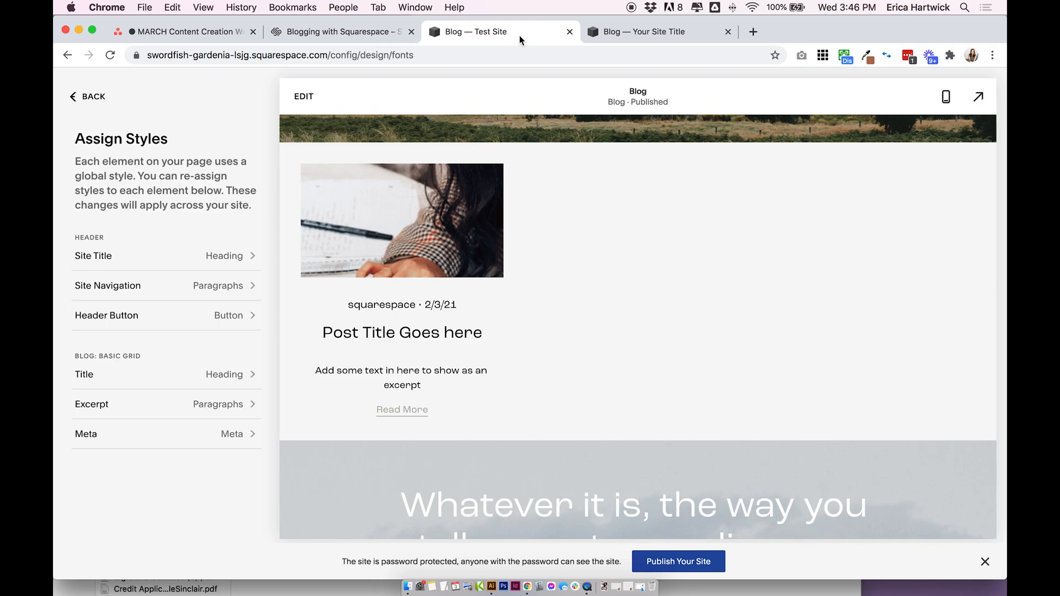
On the Your Site Title blog, start a new post titled "Enter your post title here" with the body "Put your body text here"
click(658, 31)
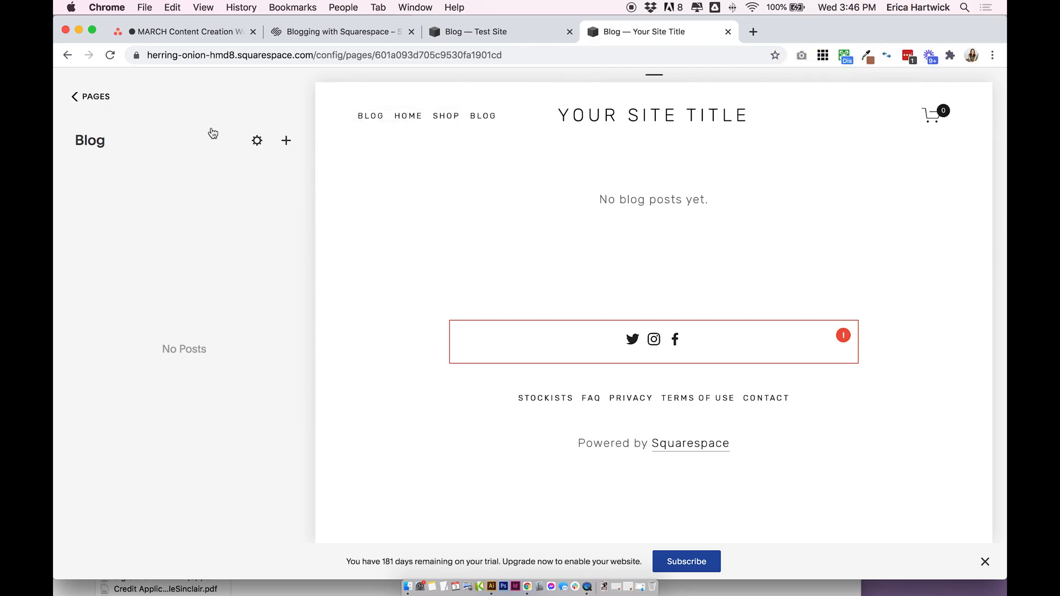
click(287, 141)
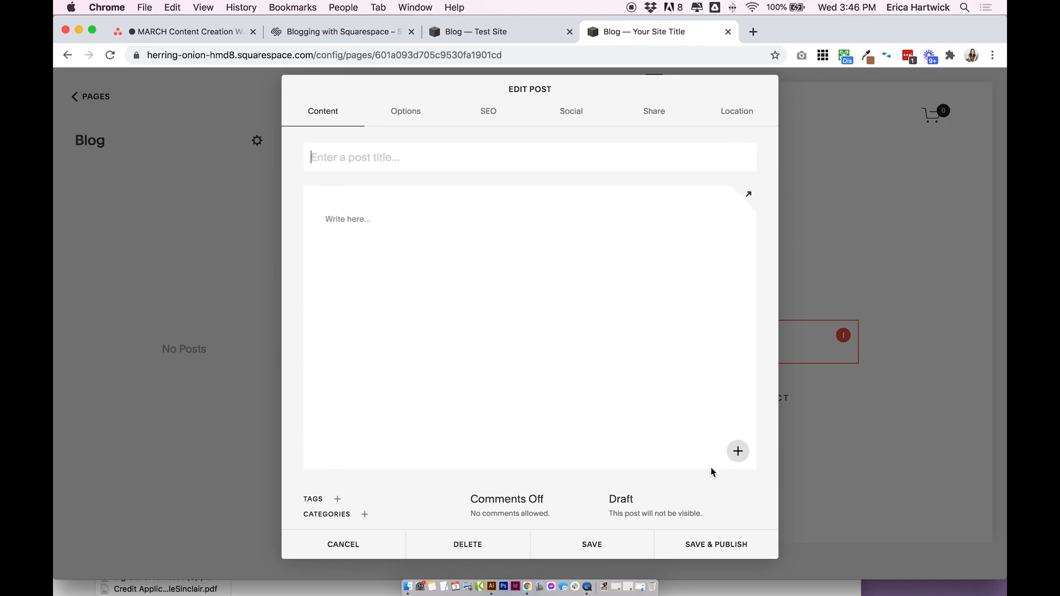
click(347, 160)
key(Escape)
text(E)
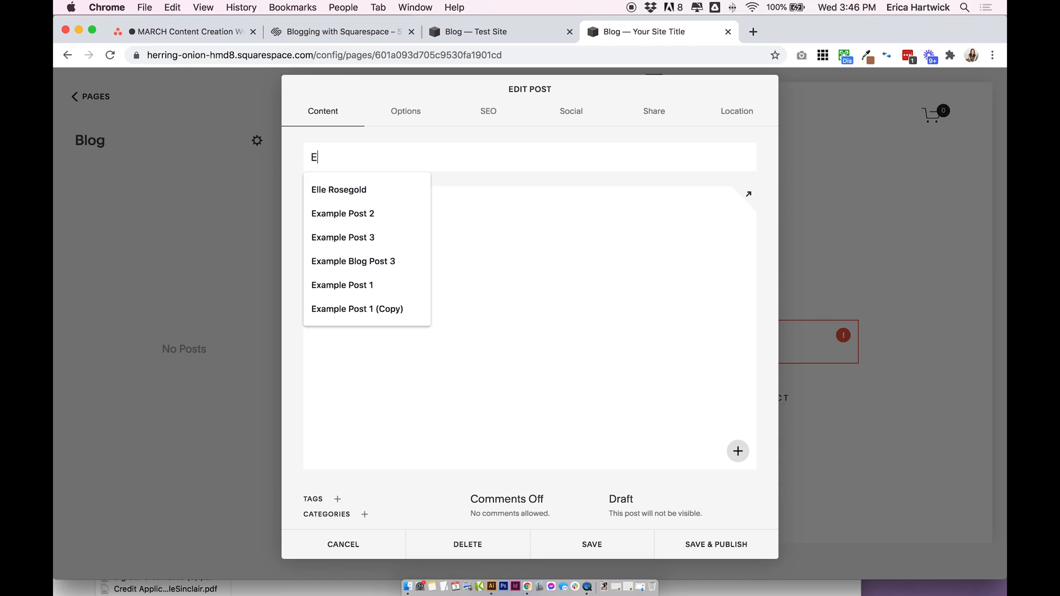
text(nter your post title here)
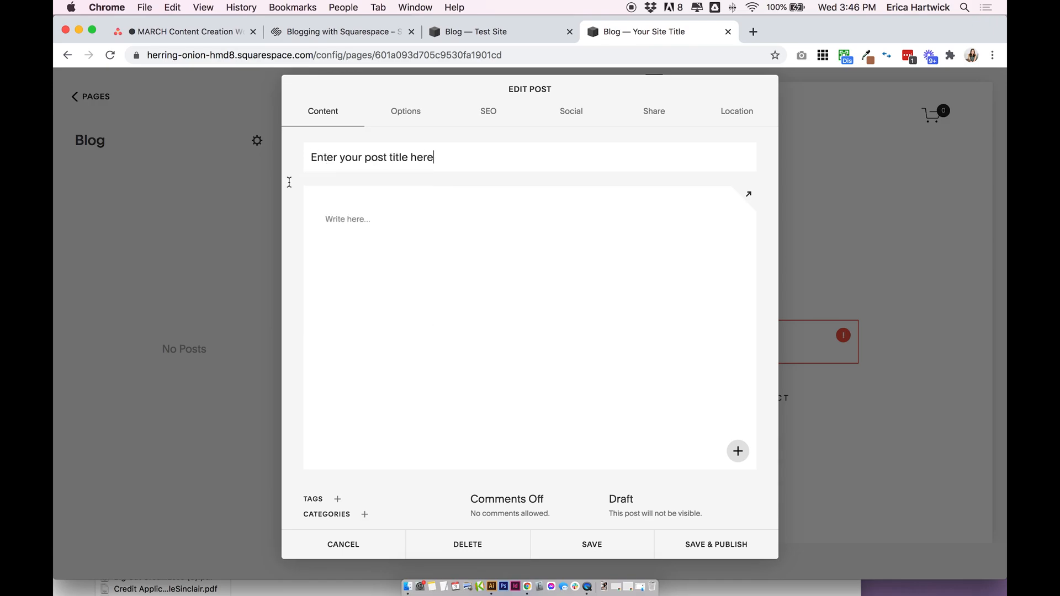
click(355, 222)
text(Put your body)
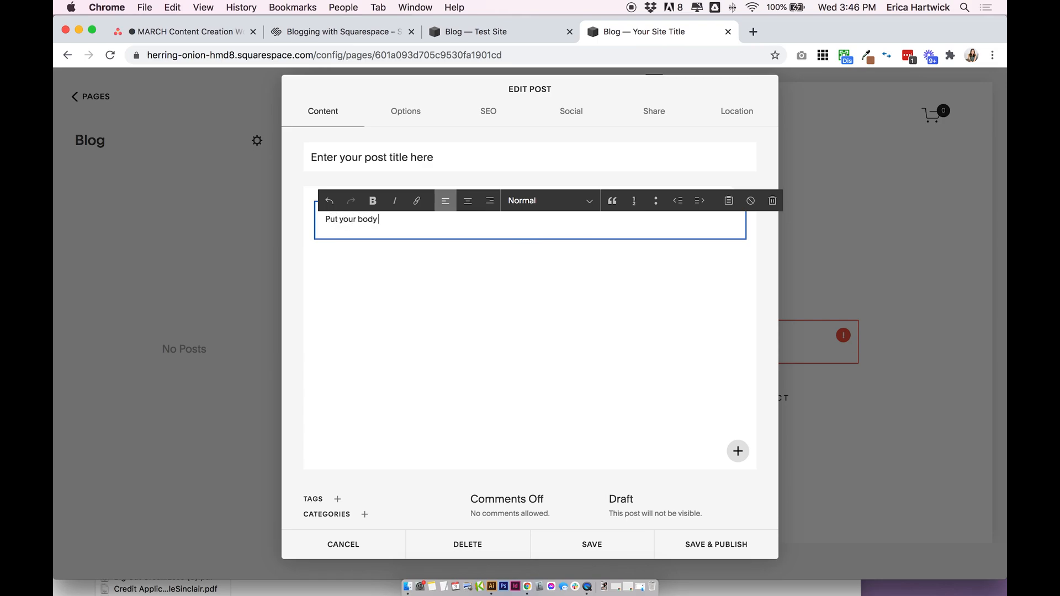
click(339, 309)
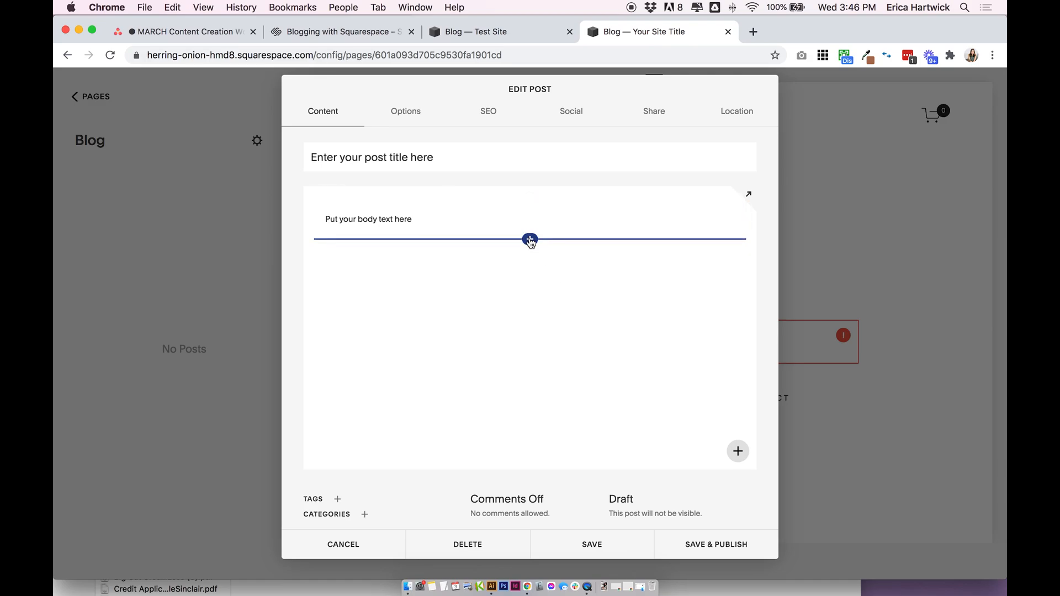
Look at the available content blocks and the publishing status choices for the new post, keeping it as Draft
click(530, 239)
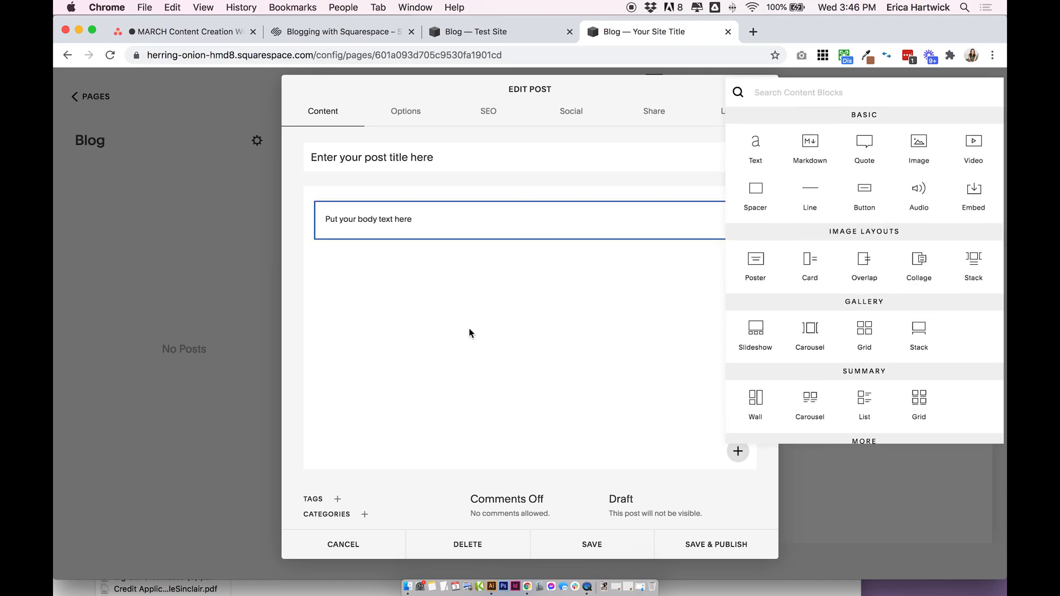
click(456, 374)
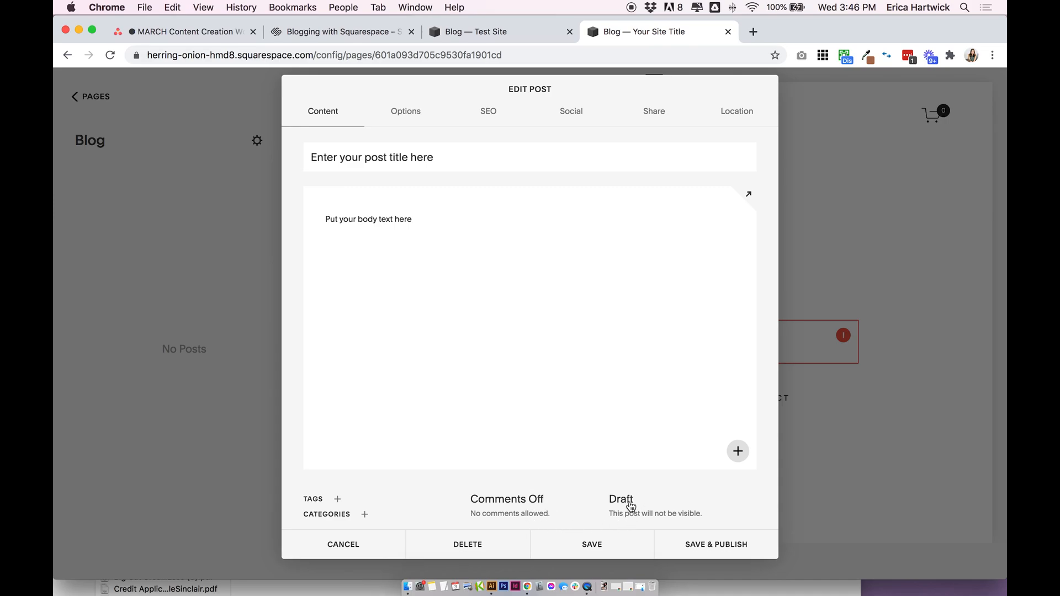
click(629, 500)
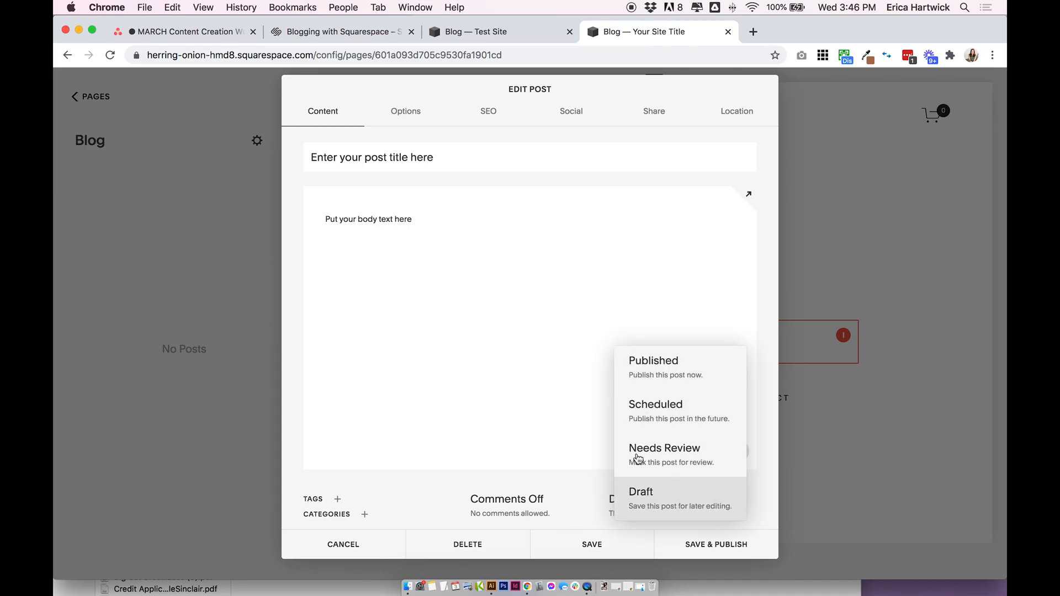
click(677, 491)
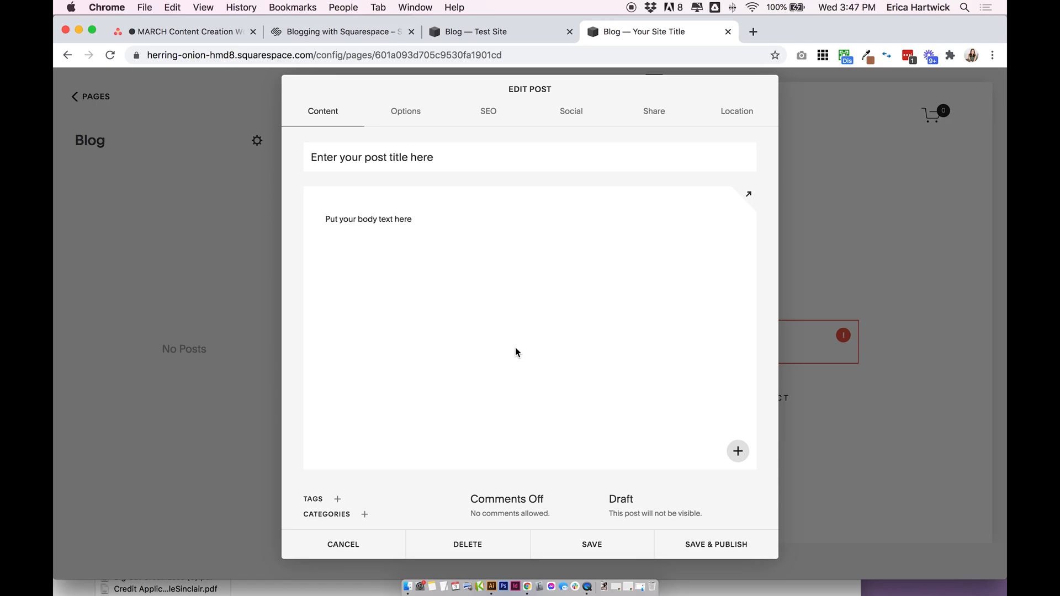
Switch to the Test Site's Blog page and view the settings of the post "Post Title Goes here"
click(494, 31)
click(92, 97)
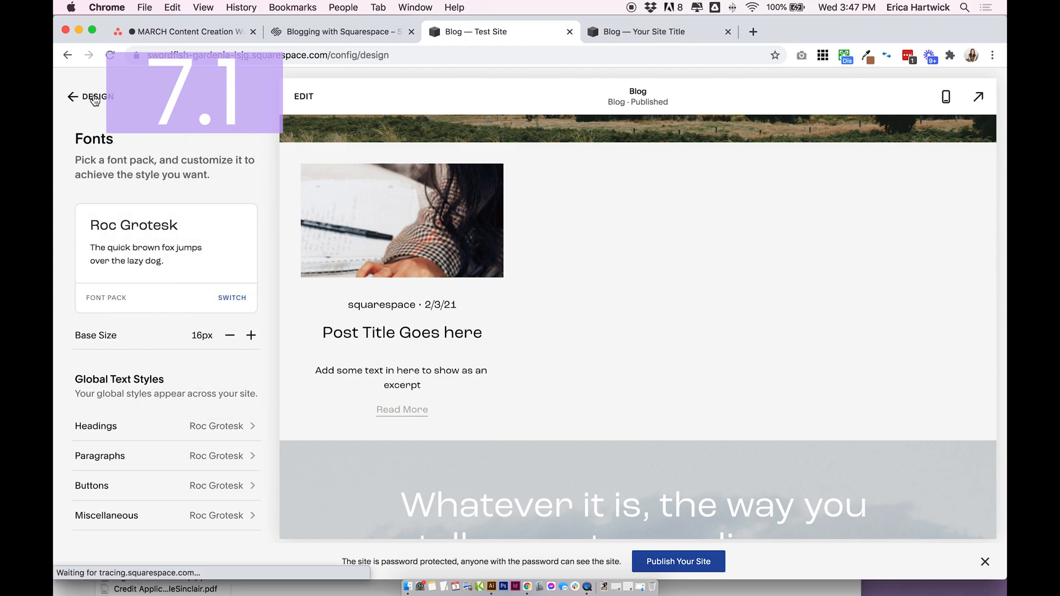
click(94, 99)
click(94, 98)
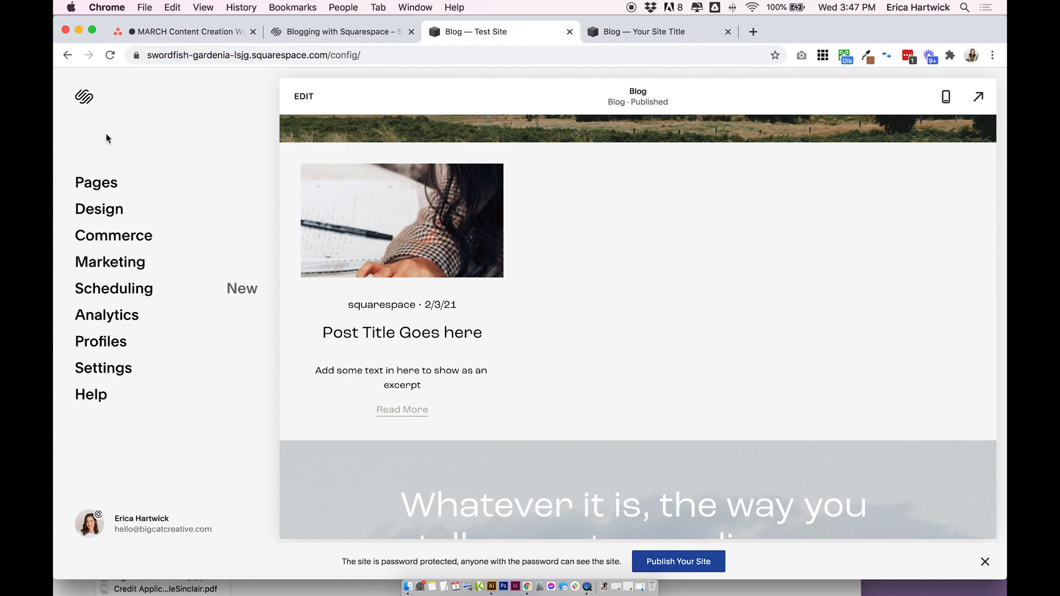
click(105, 185)
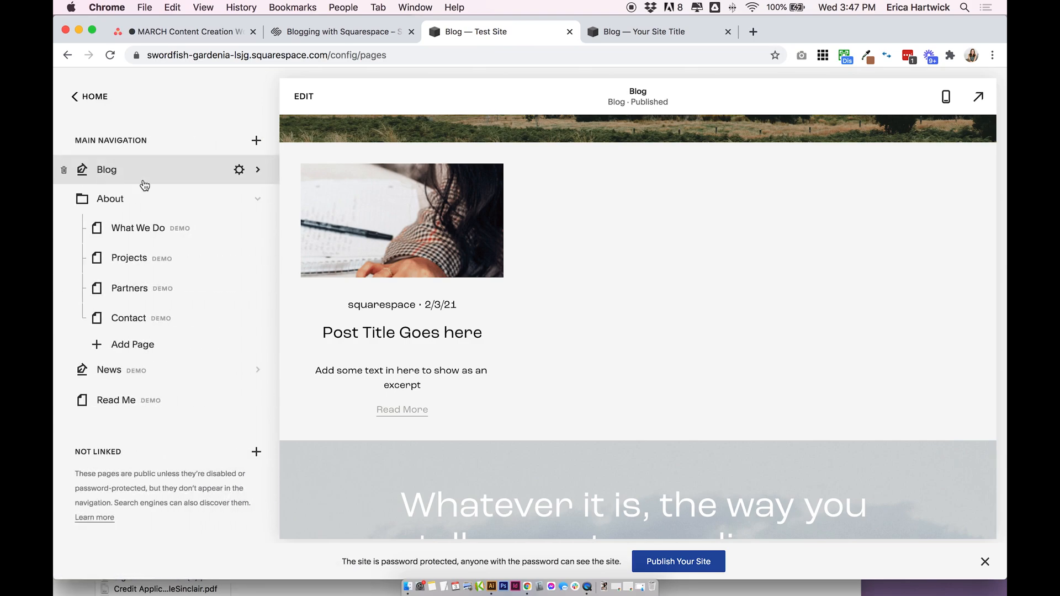
click(144, 182)
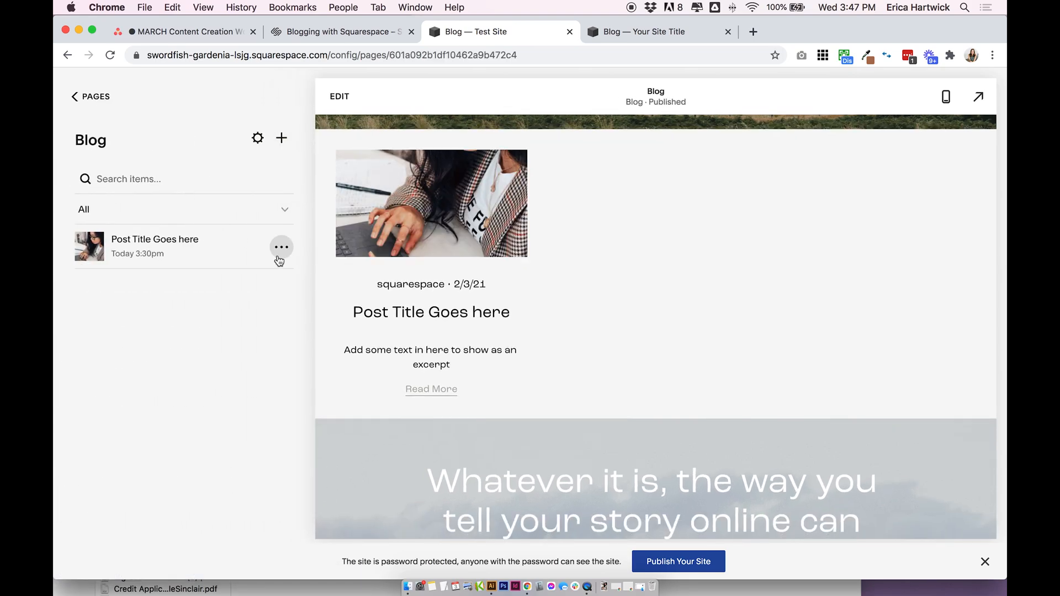
click(280, 250)
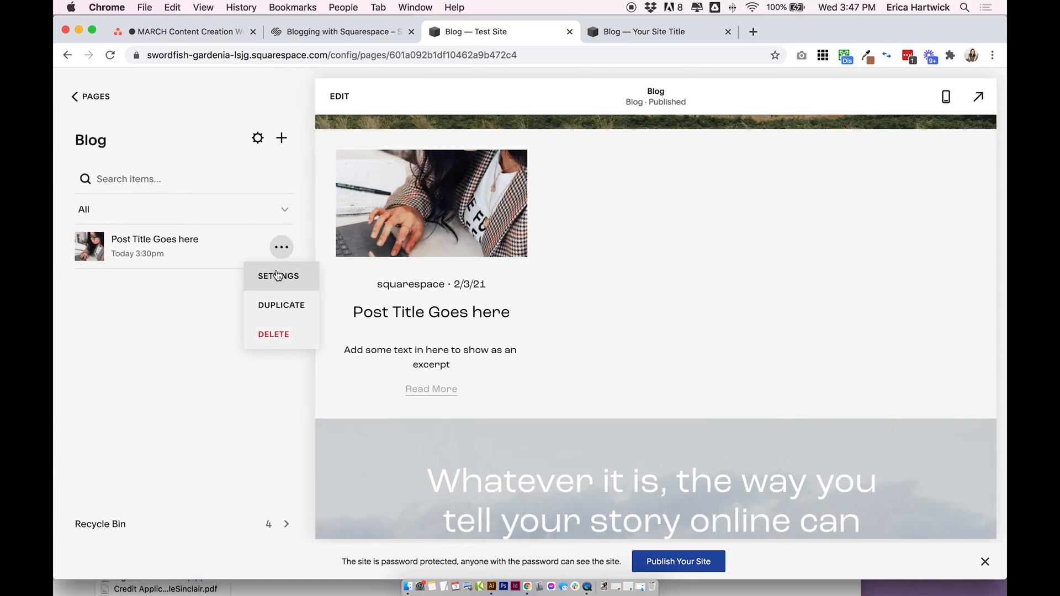
click(278, 275)
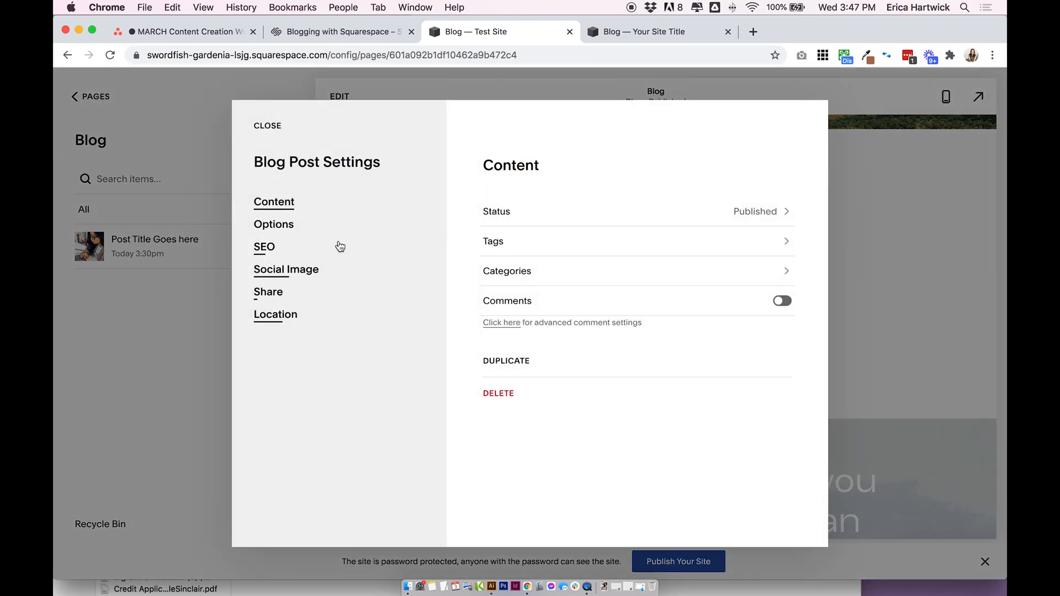
Return to the new post on Your Site Title and examine its Options, SEO, Social, Share and Location settings
click(621, 34)
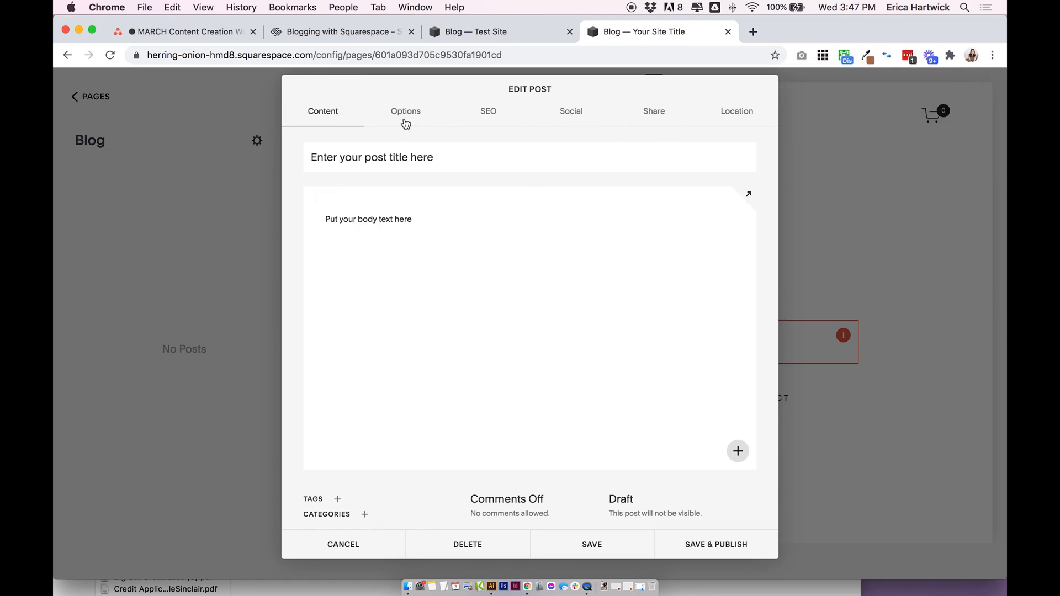
click(402, 118)
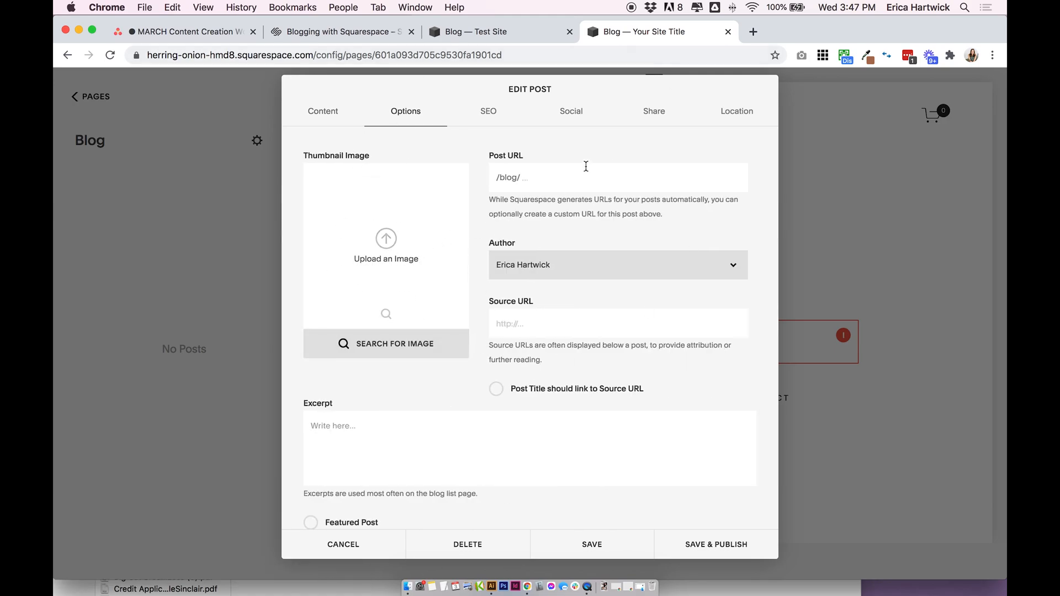
scroll(624, 257, down, 2)
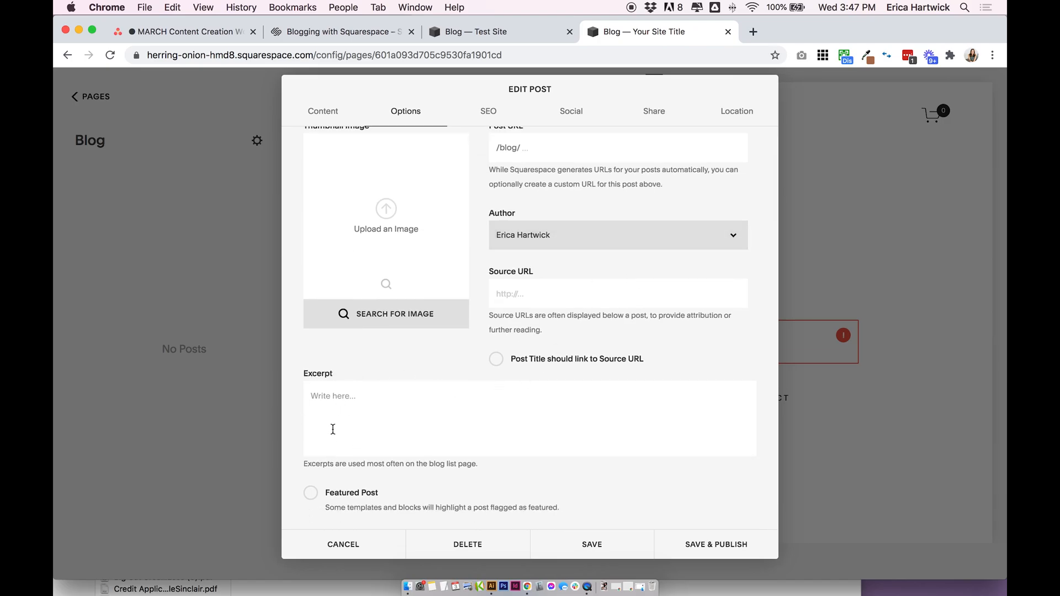
click(488, 111)
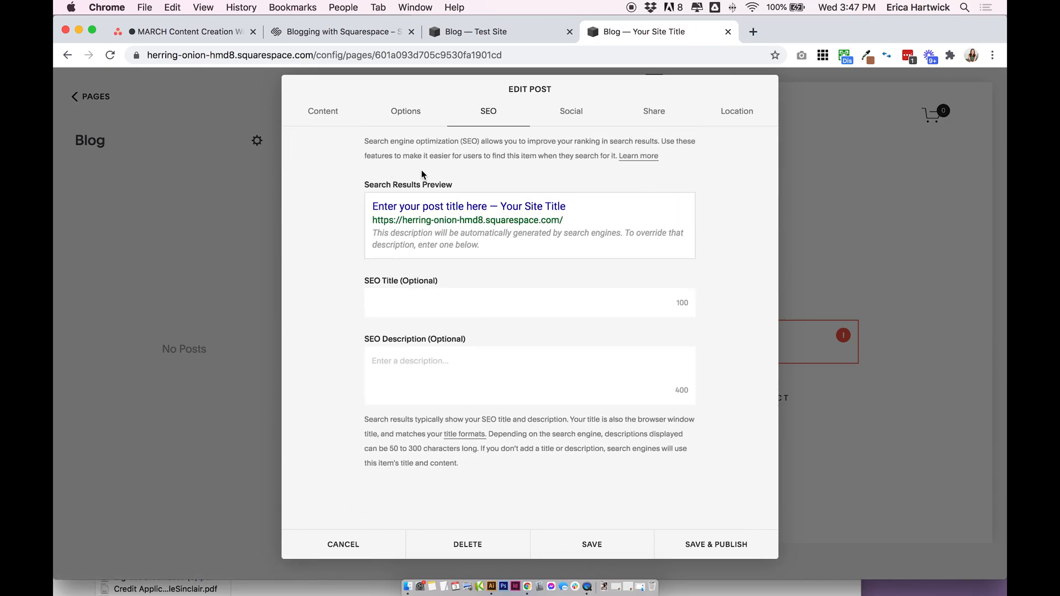
click(561, 113)
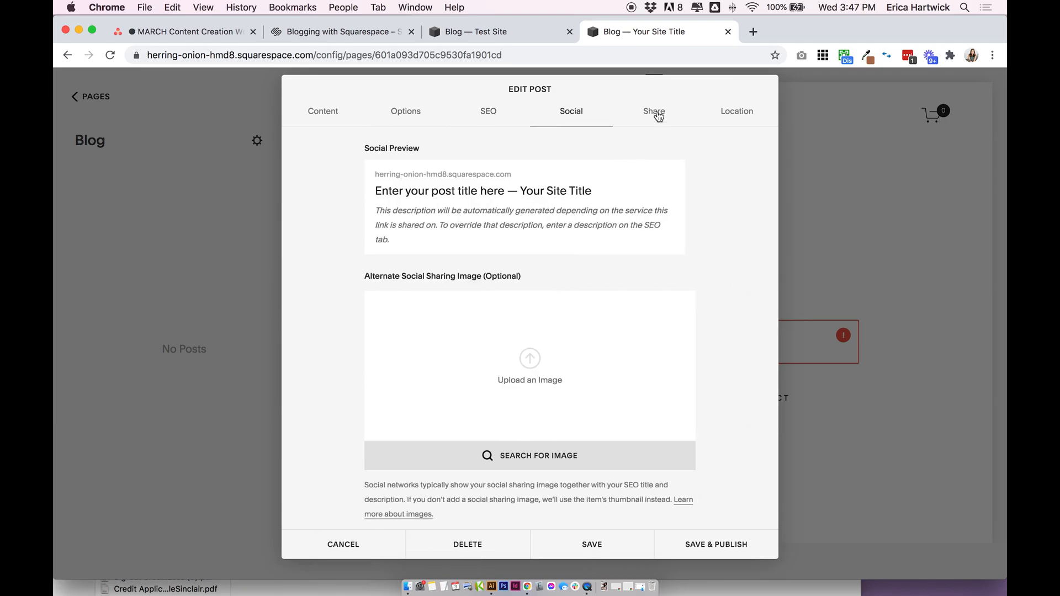
click(656, 112)
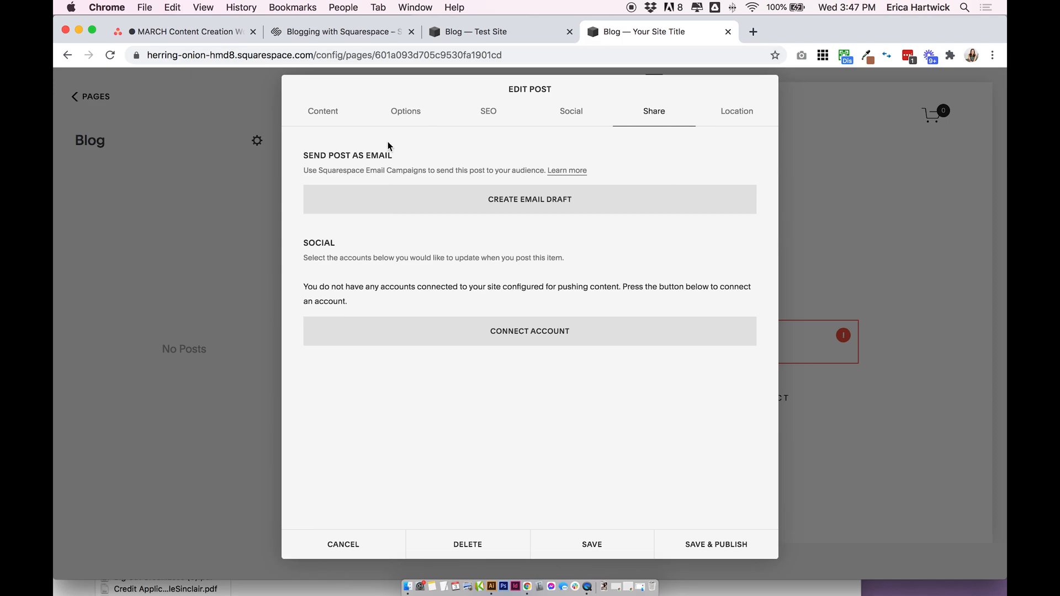
click(736, 123)
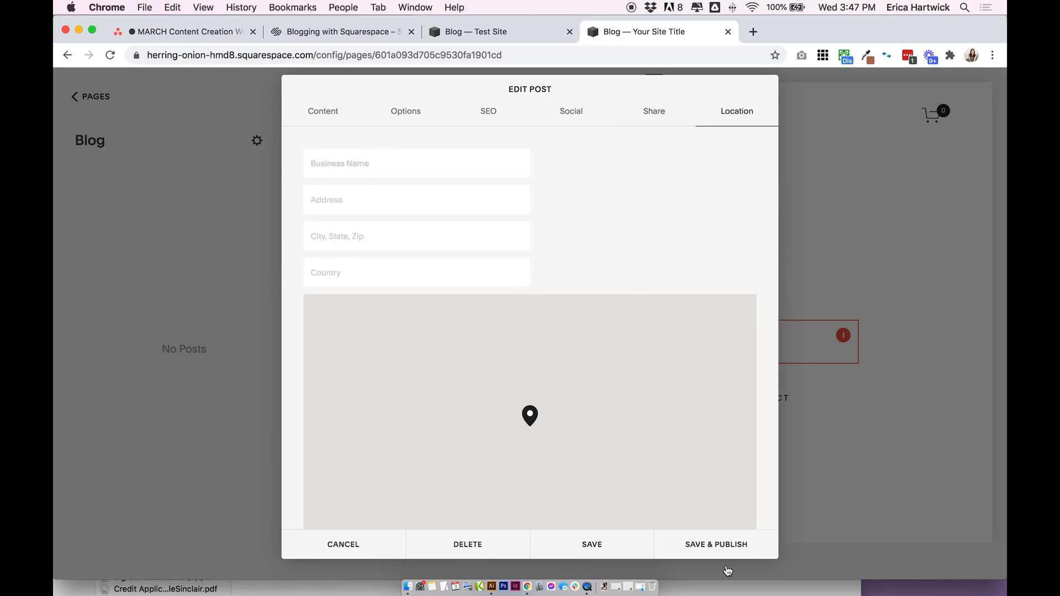
Add the photo of the woman working on a laptop from Finder as the new post's thumbnail image
click(329, 117)
click(384, 116)
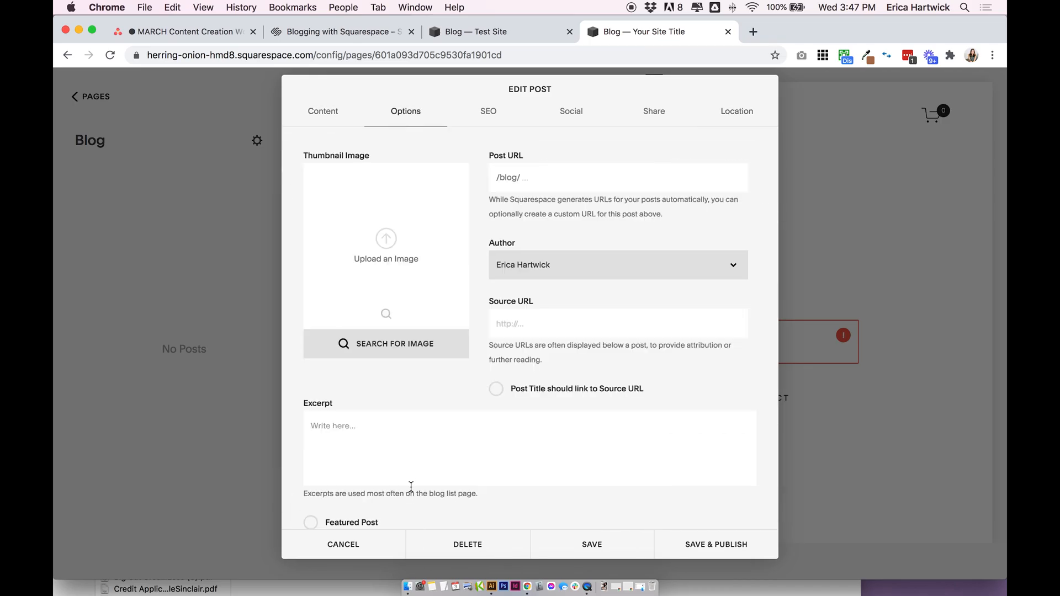
click(406, 587)
drag(194, 485, 454, 220)
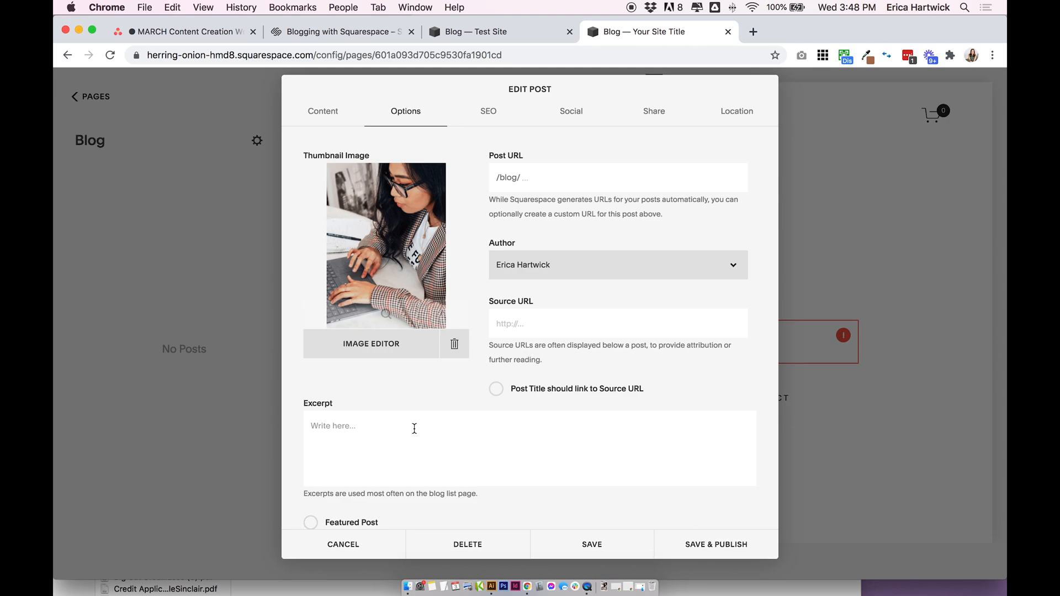
Add the excerpt "Put your excerpt here" to the new post, publish it, and dismiss the sharing prompt
click(414, 428)
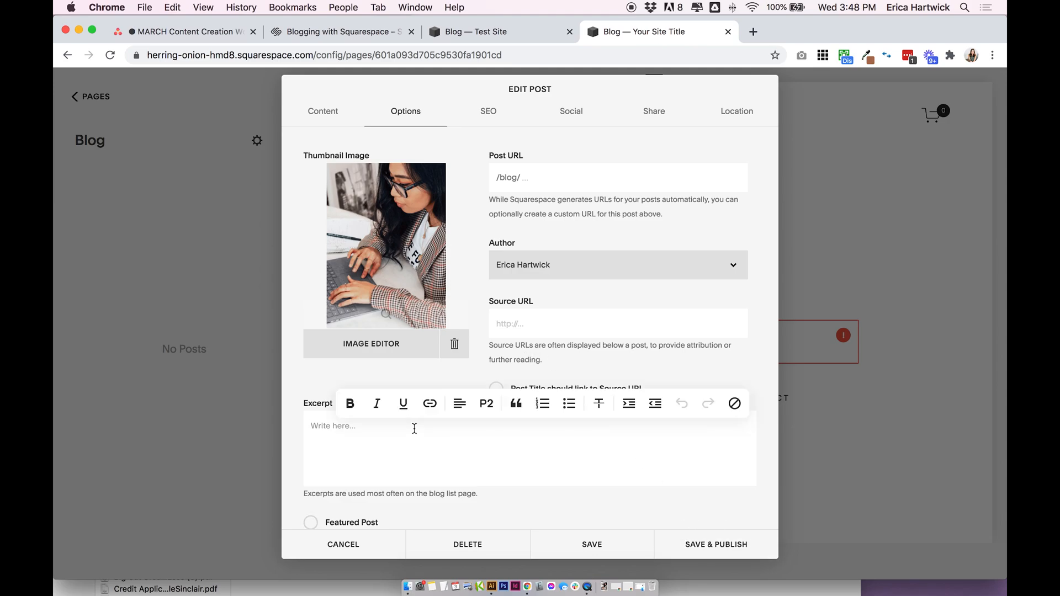
text(Put your e)
click(716, 544)
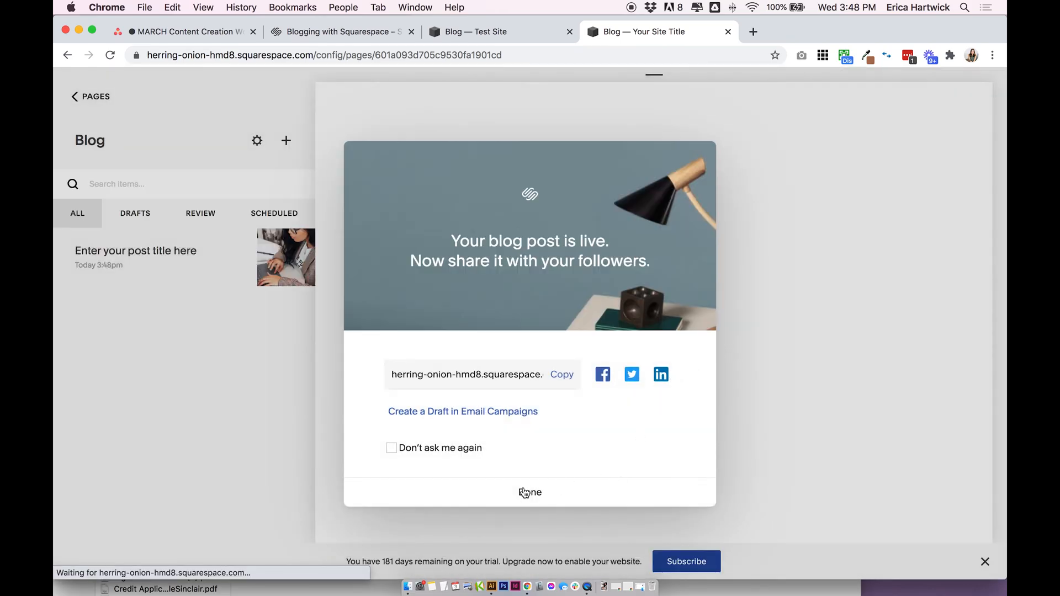
click(525, 492)
mouse_move(171, 276)
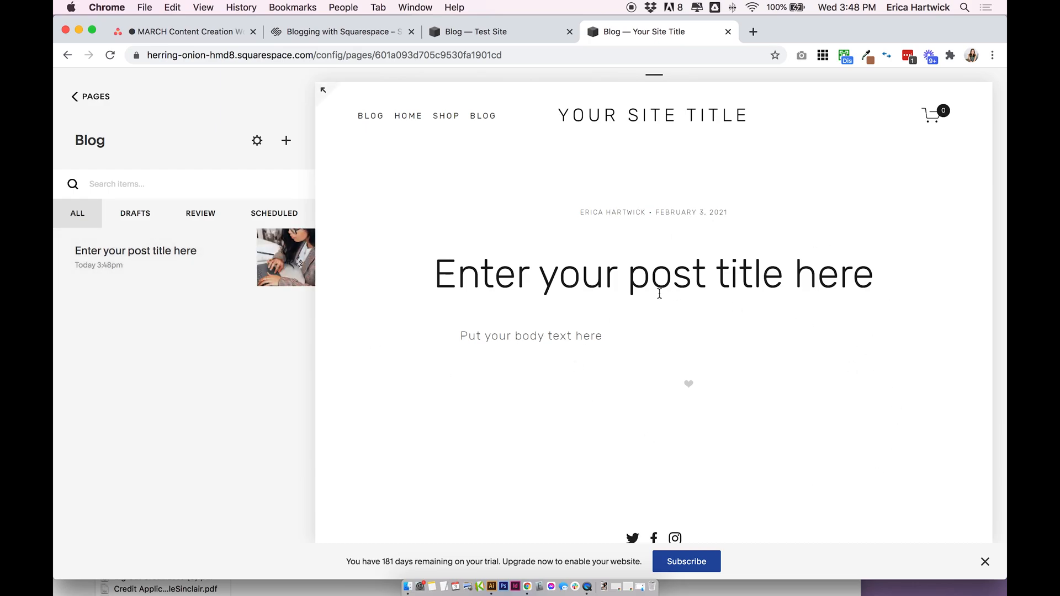
Look over the published post and compare it with the Test Site's Blog page, closing that site's post settings
scroll(662, 291, down, 3)
scroll(663, 289, up, 3)
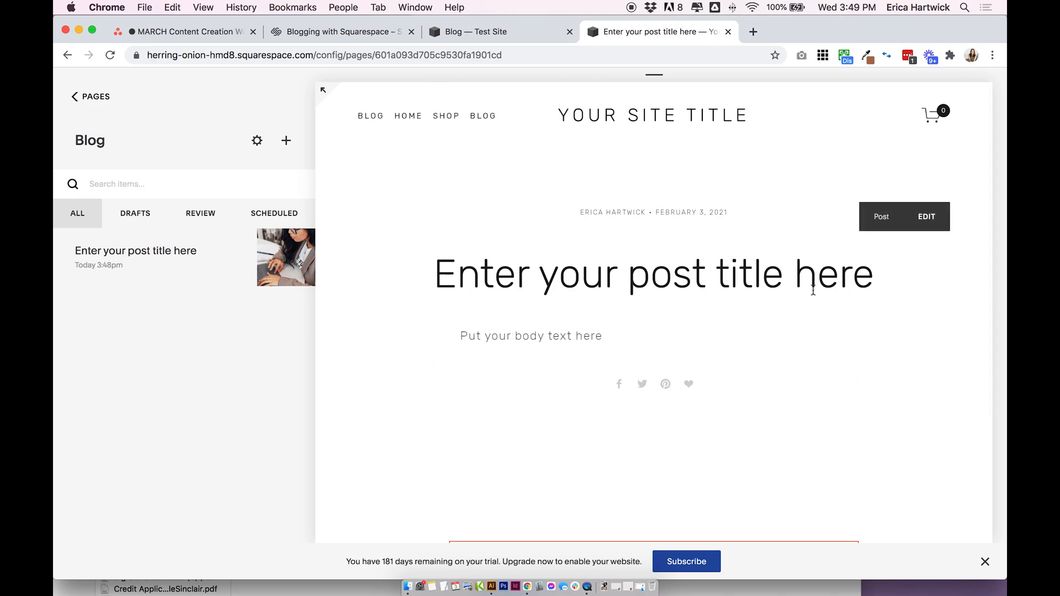
click(475, 31)
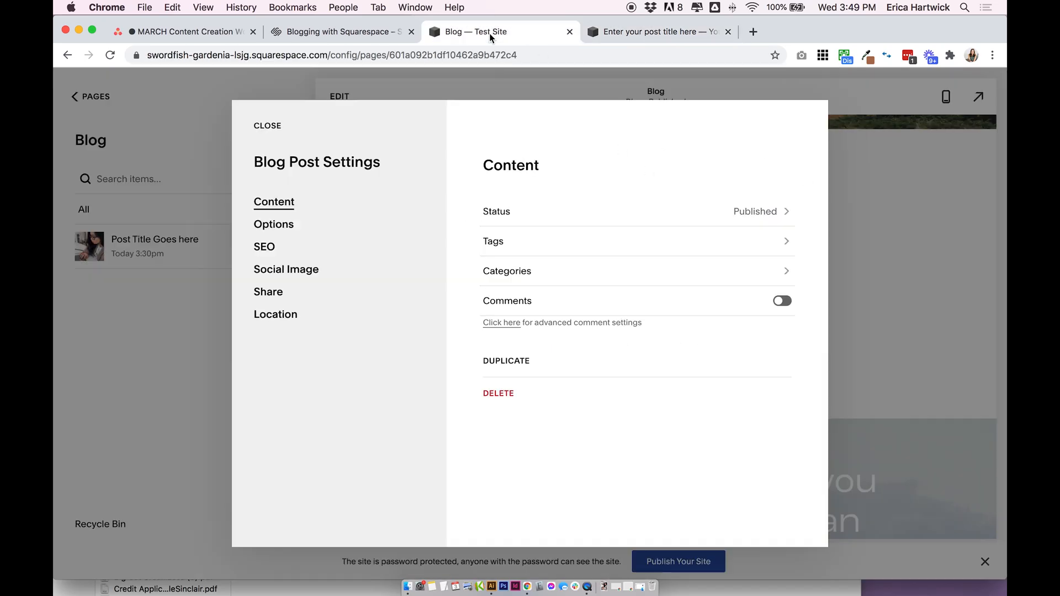
click(852, 265)
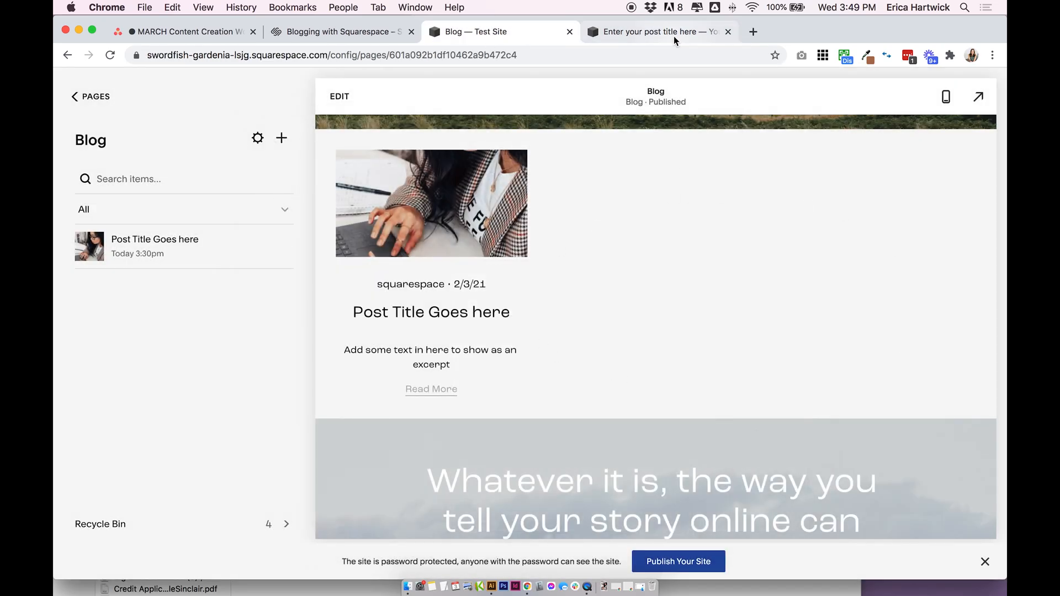
click(673, 33)
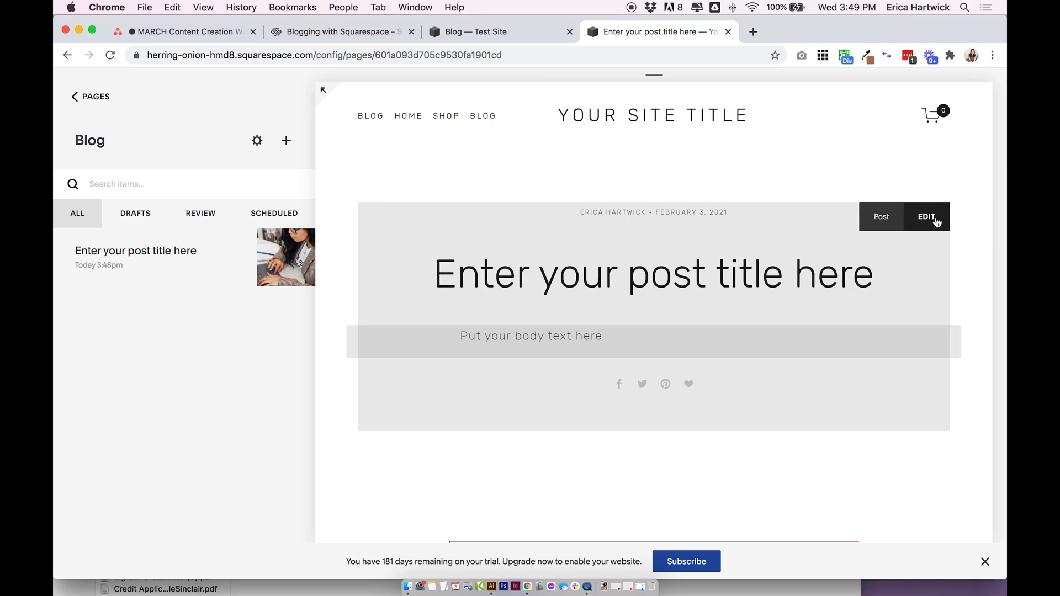
Open the published post for editing, view its content blocks and settings, and save it without changes
click(936, 220)
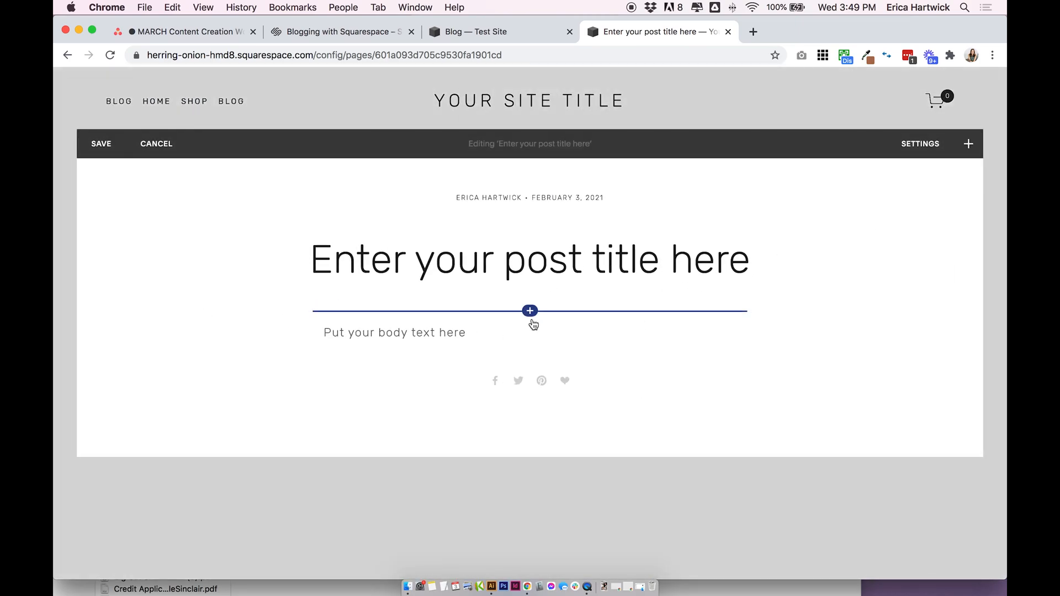
click(530, 309)
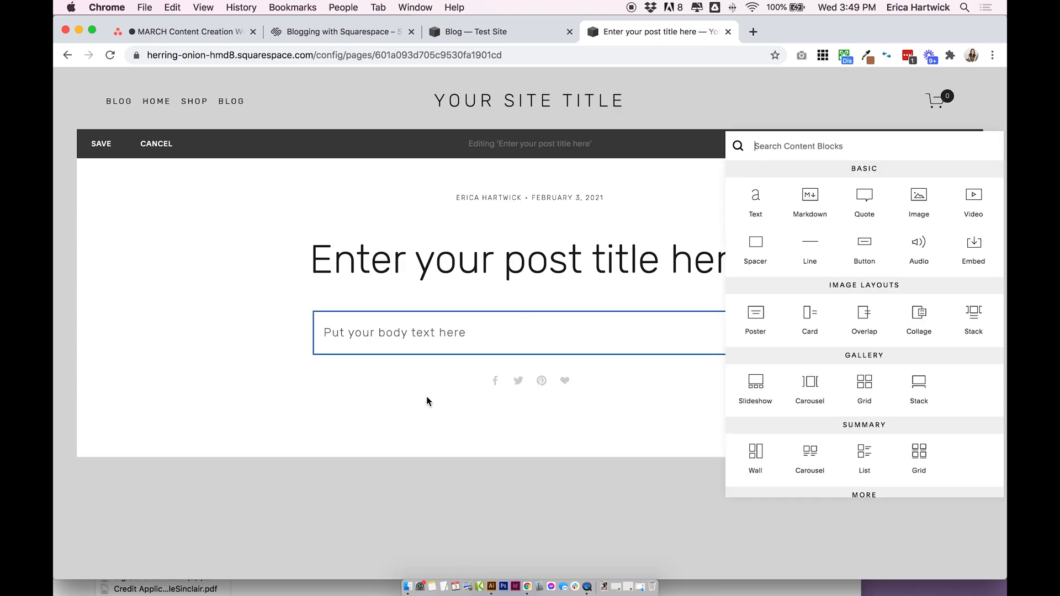
click(407, 417)
click(916, 146)
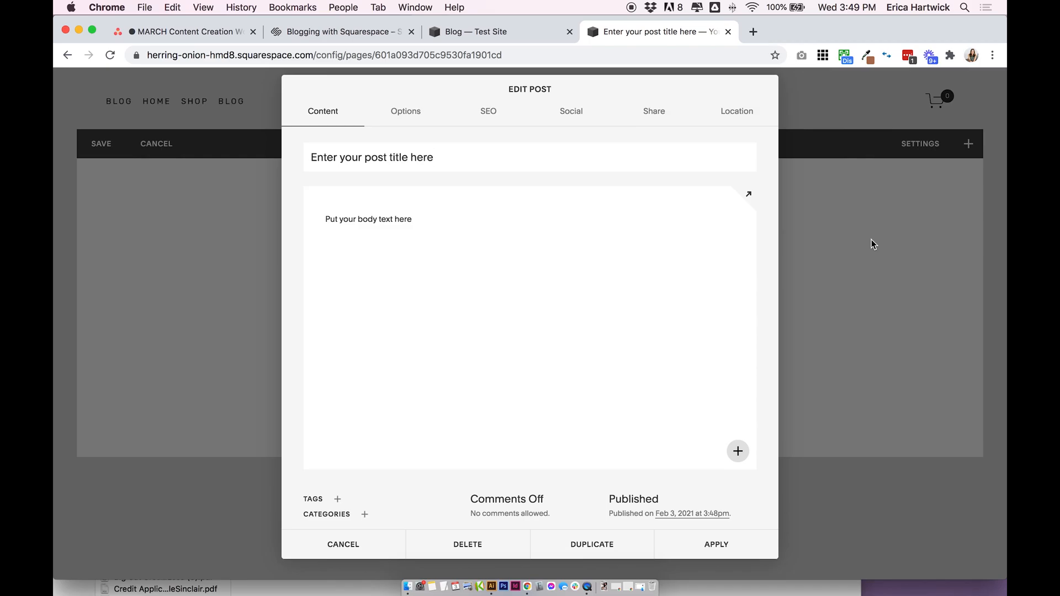
click(834, 305)
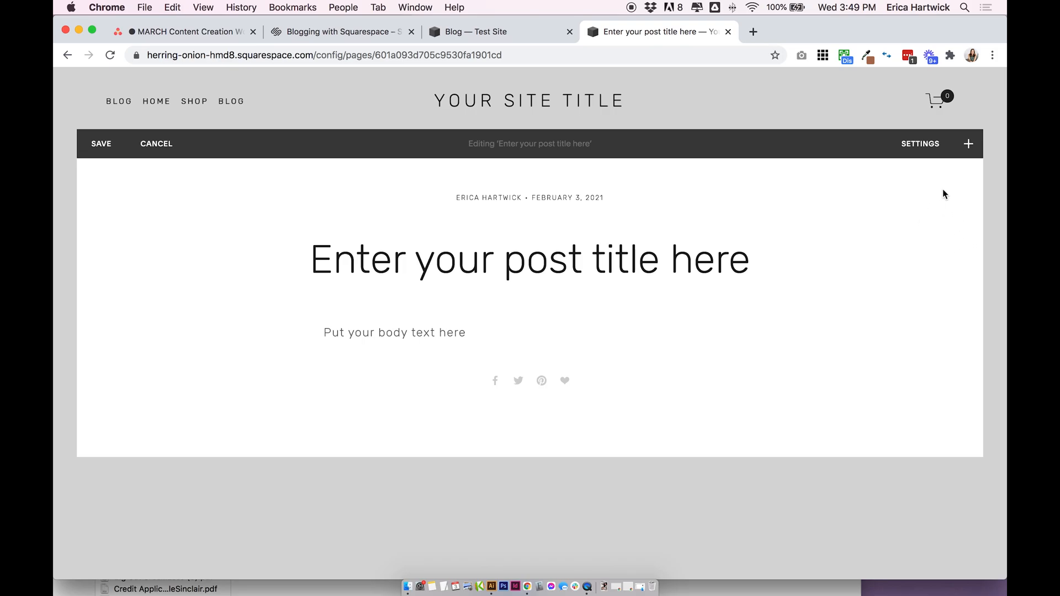
click(101, 144)
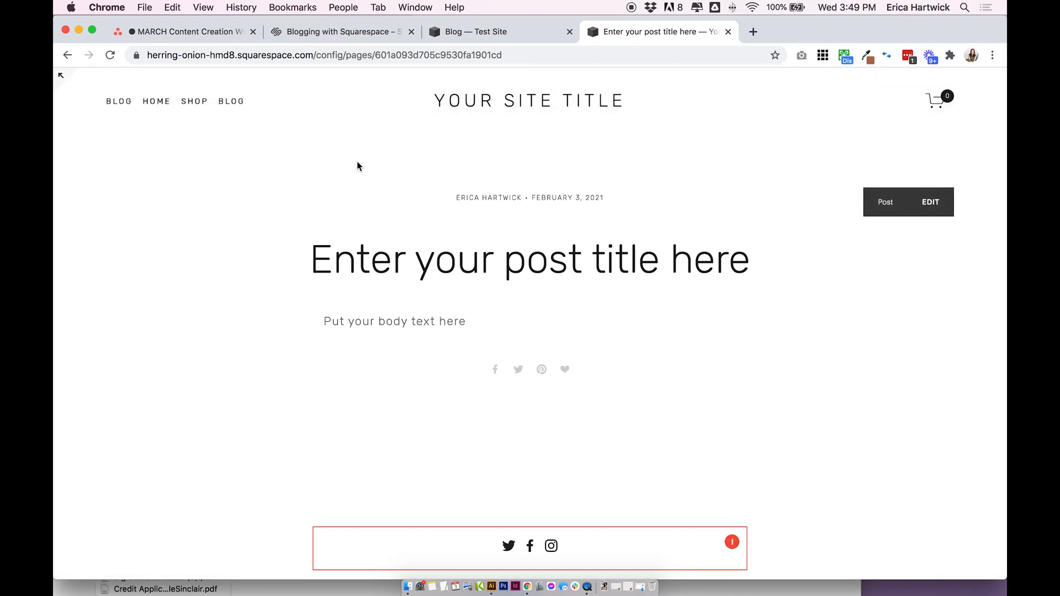
Open Site Styles and examine the Blog Metadata, Blog Item, Blog Typography & Colors and Share Buttons options
click(106, 106)
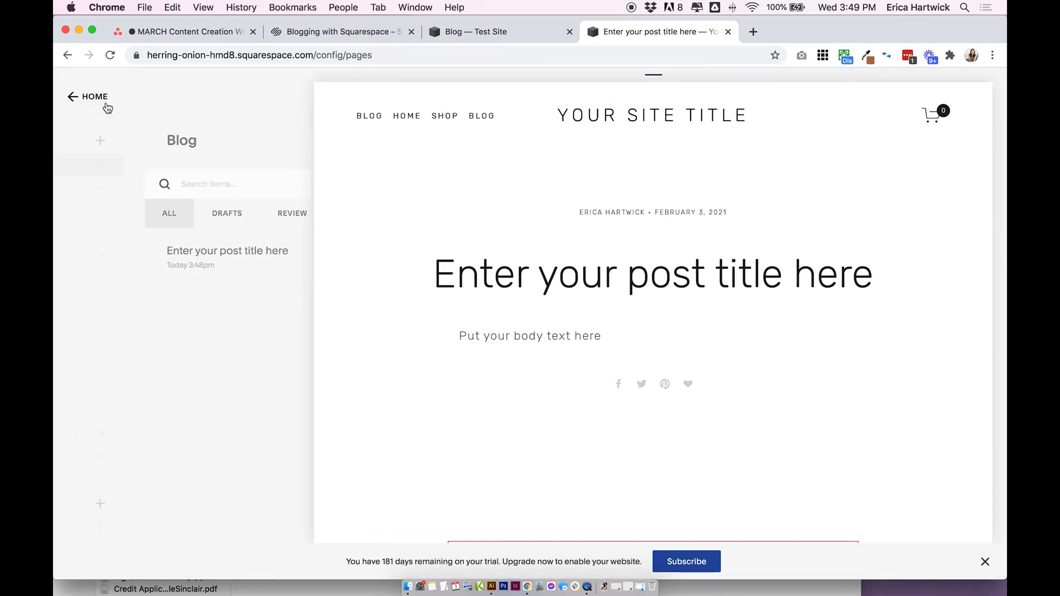
click(97, 101)
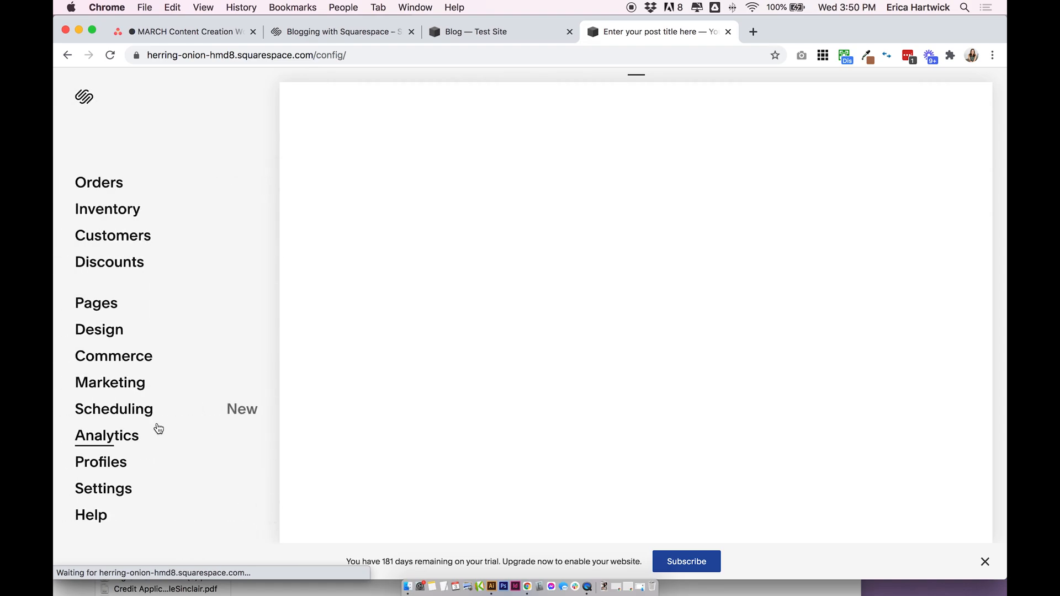
click(116, 339)
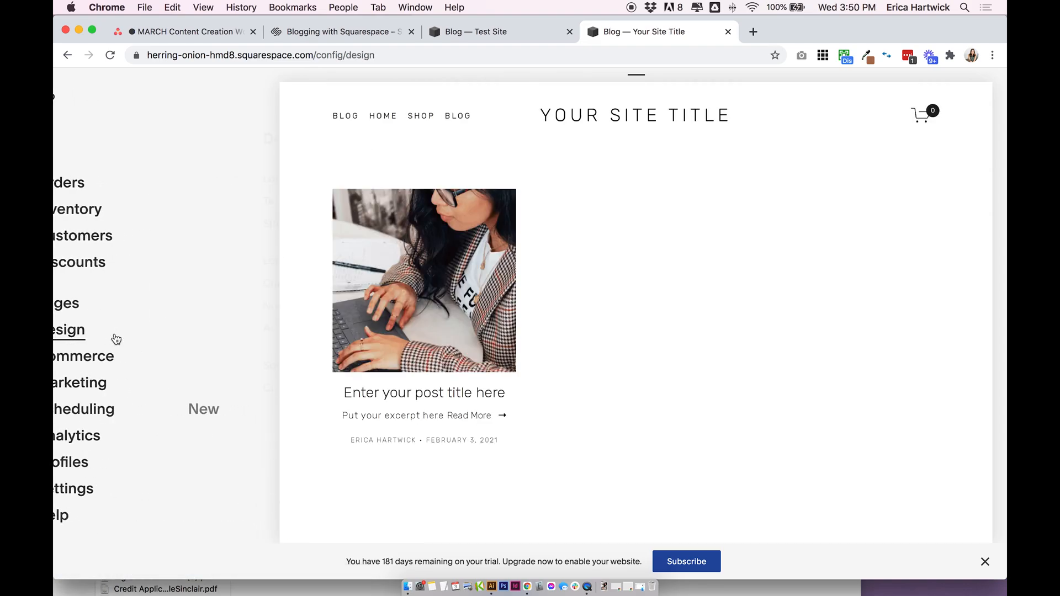
click(478, 278)
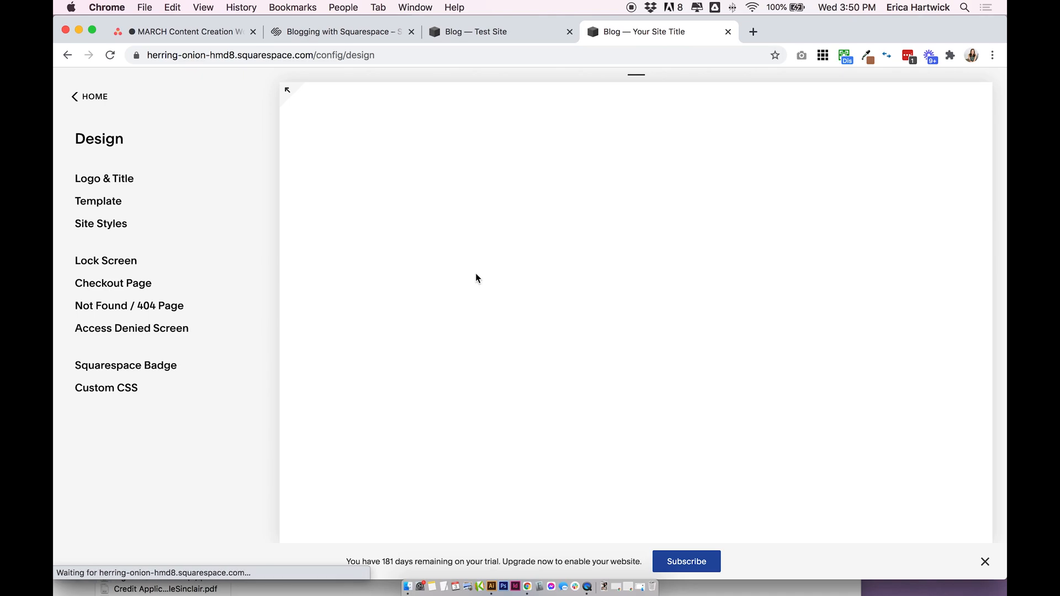
click(104, 223)
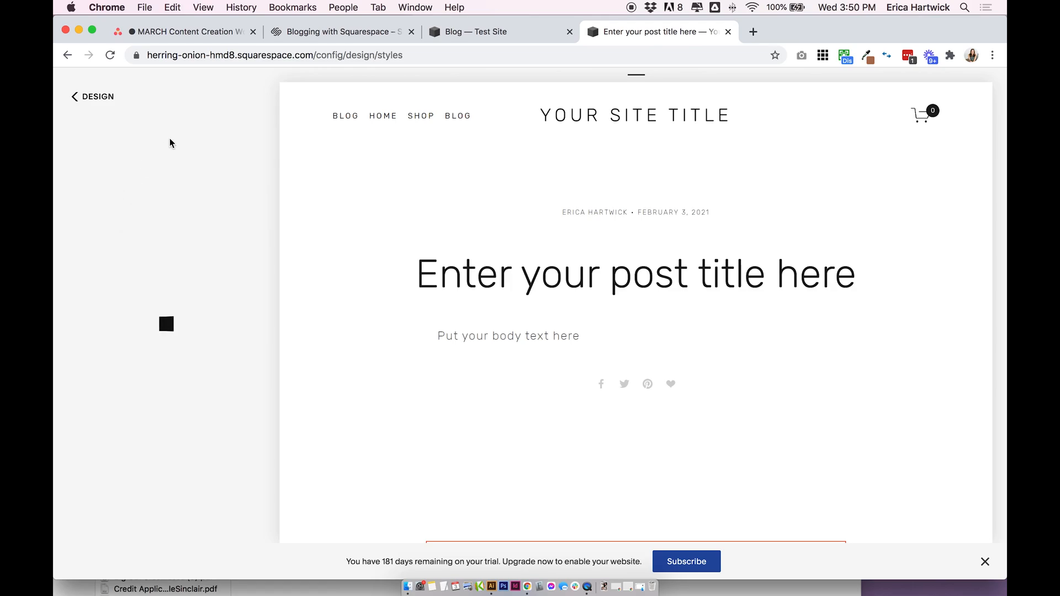
scroll(163, 277, down, 10)
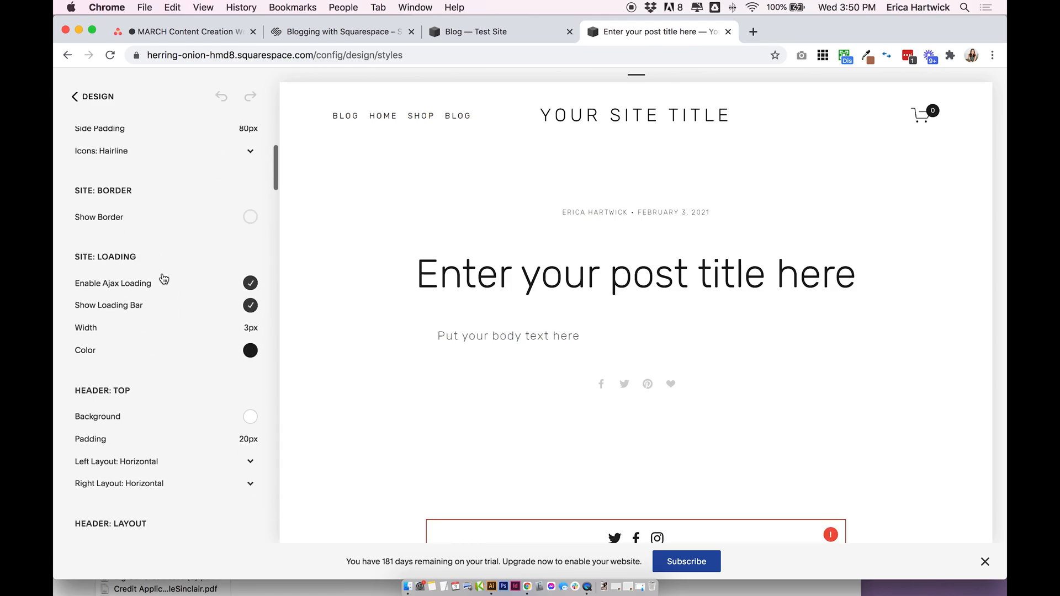
scroll(163, 278, down, 15)
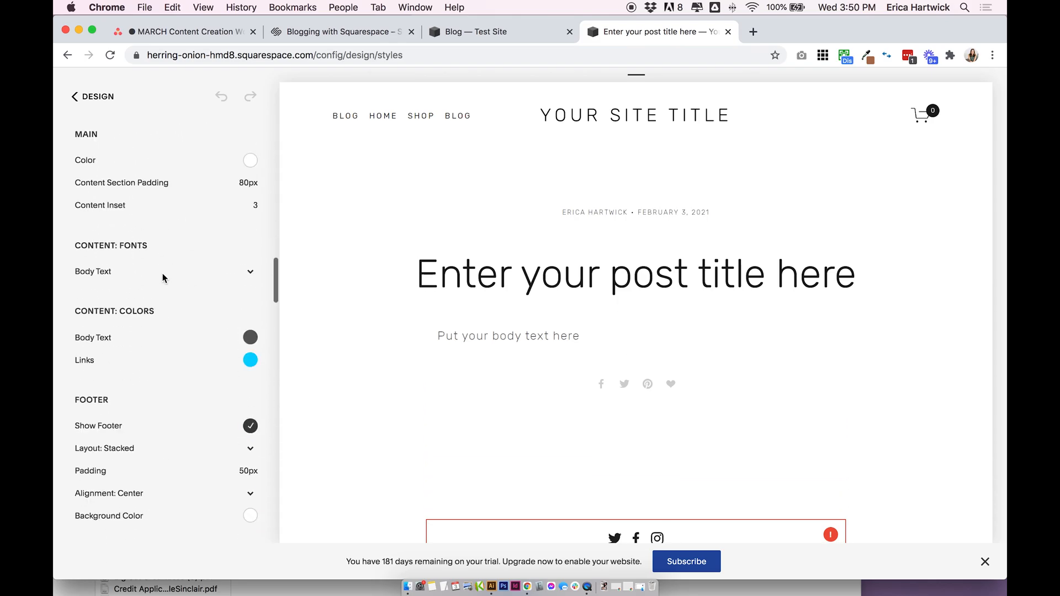
scroll(163, 278, down, 15)
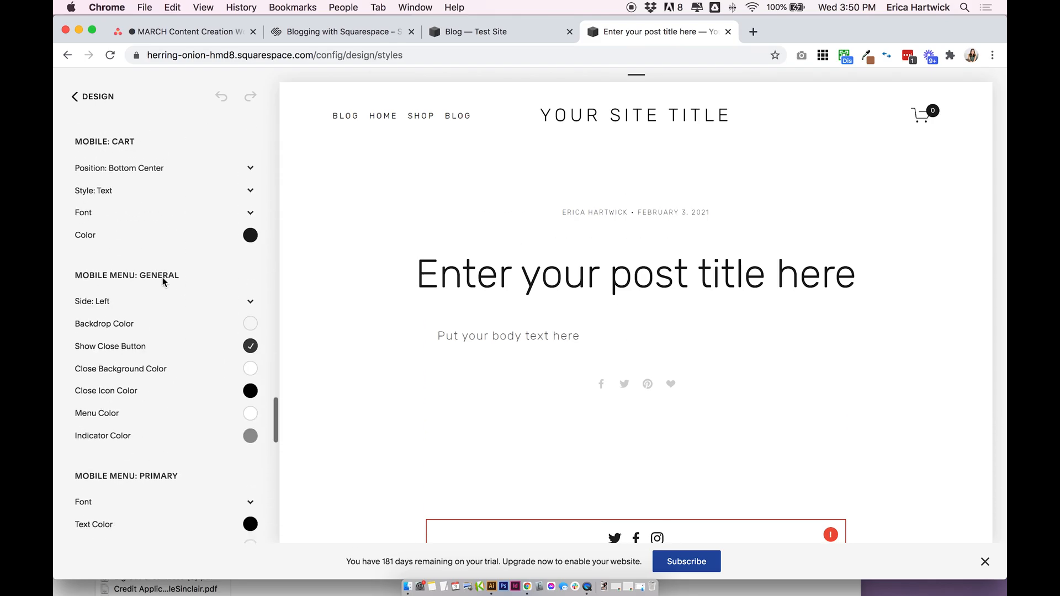
scroll(163, 283, down, 5)
scroll(164, 283, up, 5)
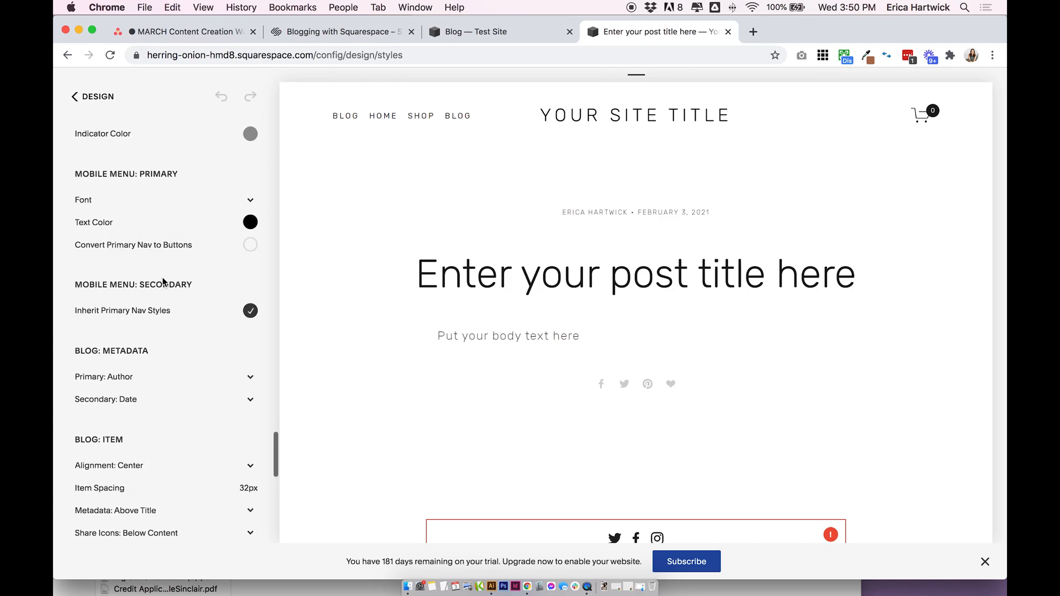
scroll(237, 336, down, 5)
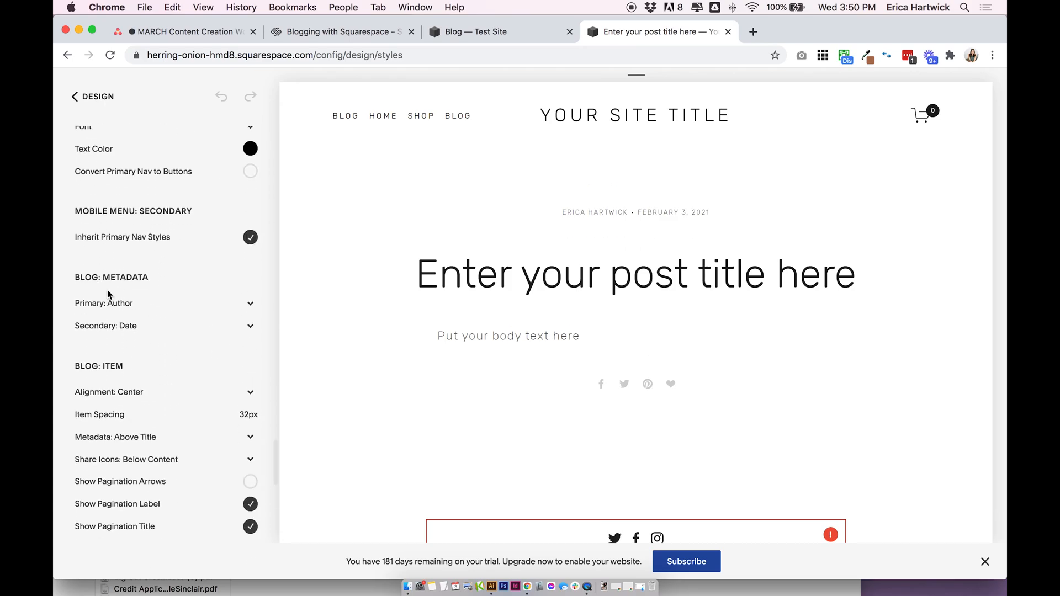
scroll(144, 374, down, 6)
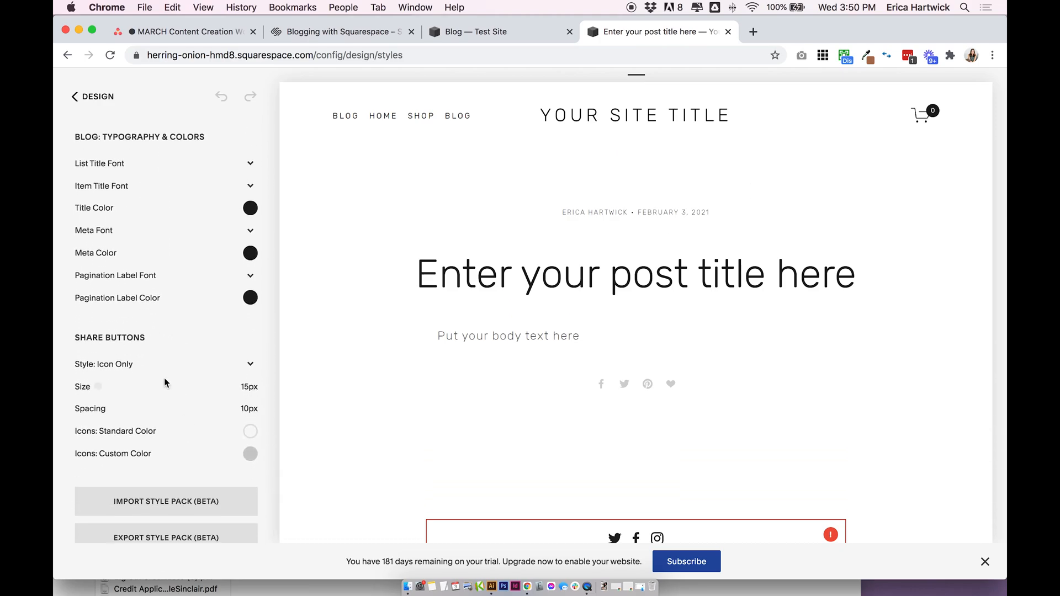
scroll(169, 389, up, 3)
scroll(168, 389, up, 4)
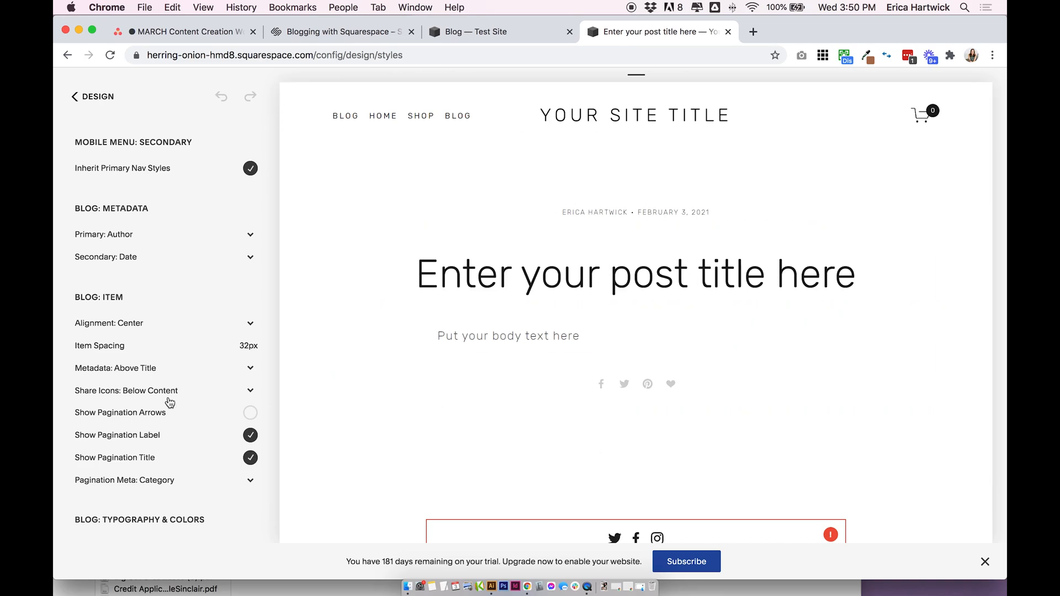
Set both the primary and secondary blog metadata to None
click(114, 237)
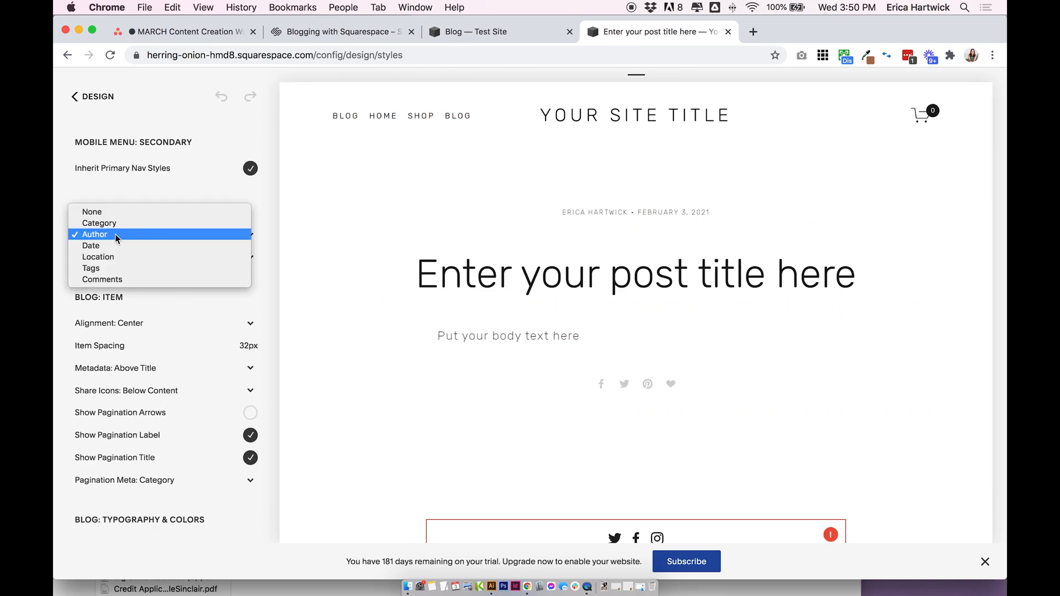
click(116, 235)
click(150, 240)
click(143, 213)
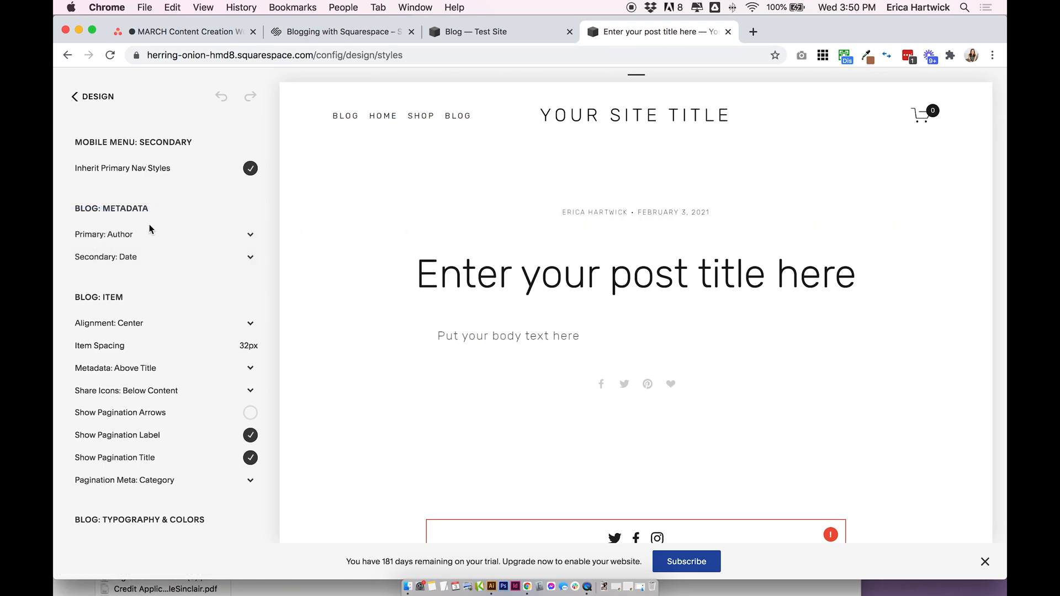
click(120, 253)
click(117, 223)
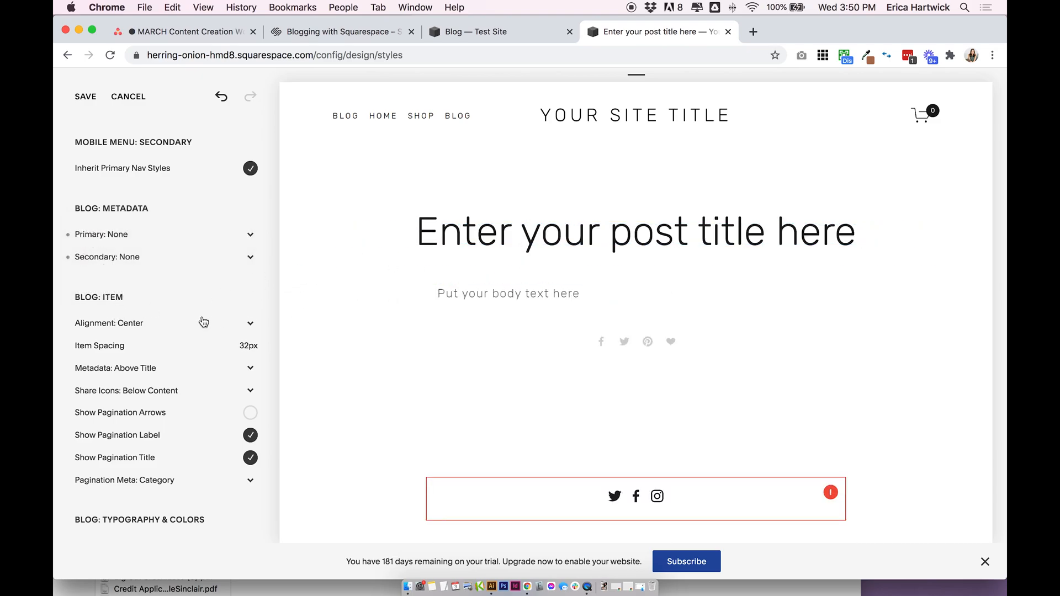
Review the Blog Item and Blog Typography & Colors options and save the style changes
scroll(216, 320, down, 5)
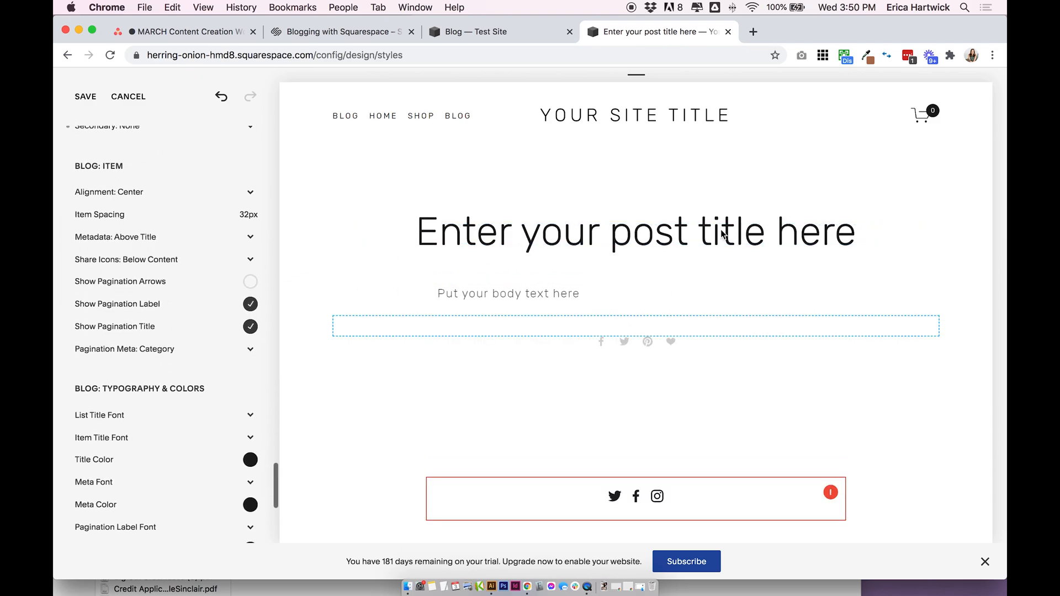
scroll(102, 282, up, 3)
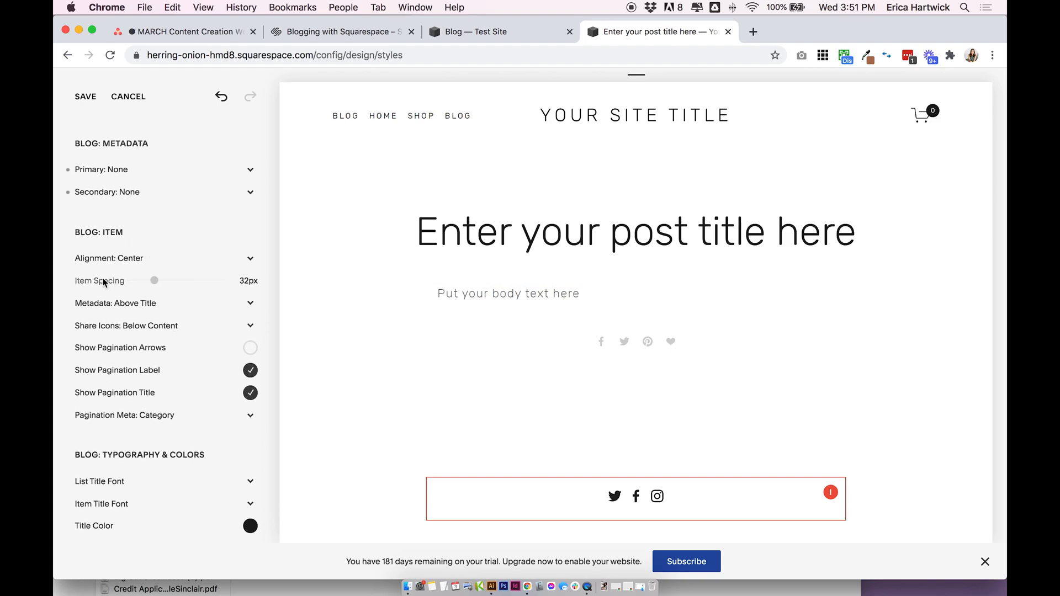
scroll(135, 269, down, 3)
scroll(136, 269, down, 2)
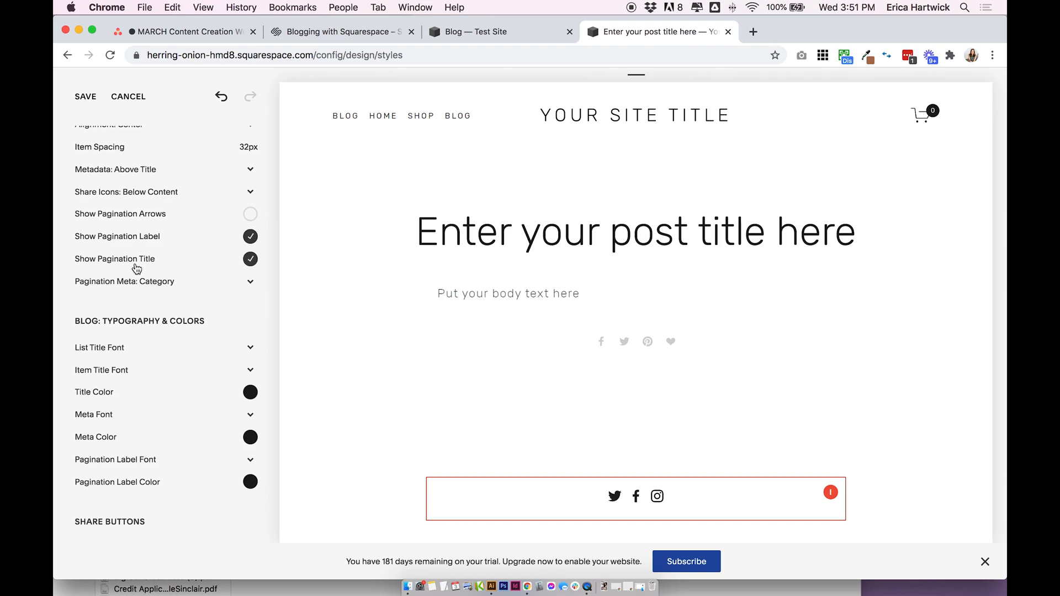
scroll(137, 269, down, 2)
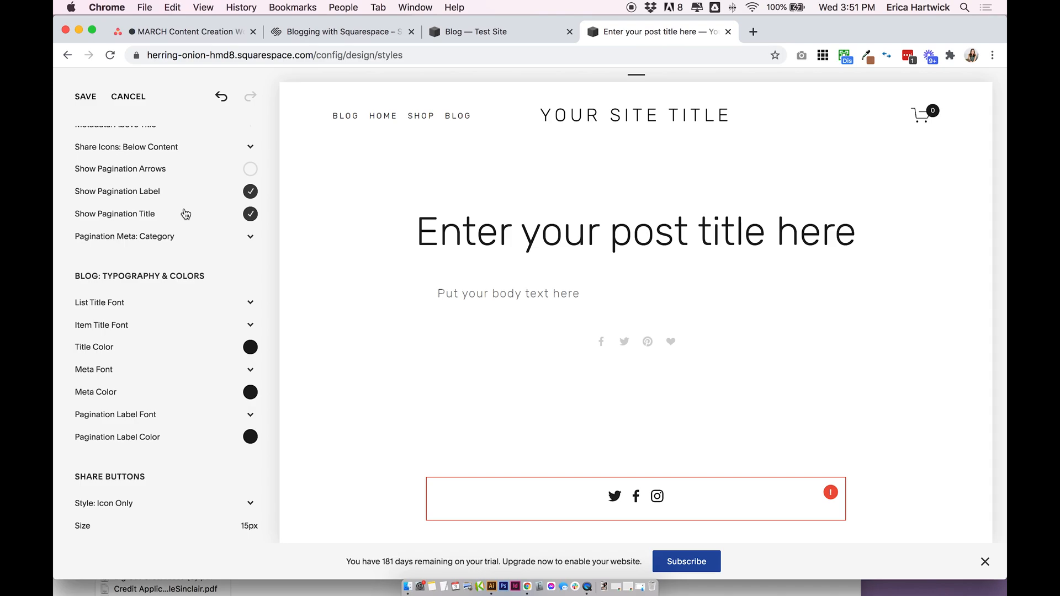
click(94, 98)
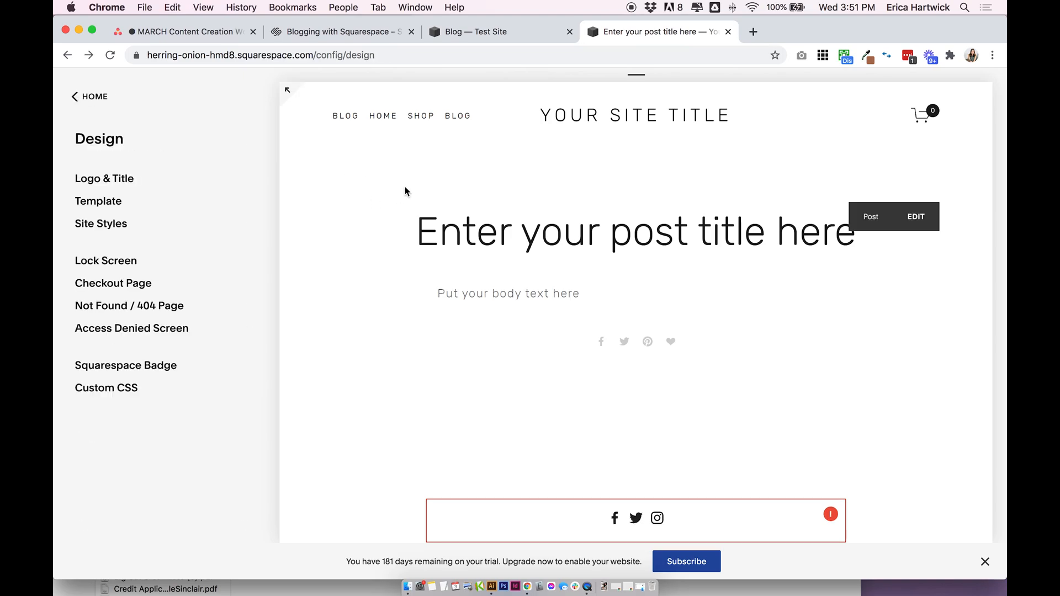
Open the blog landing page, view its empty Intro area in the editor, cancel the edit, and look over the page down to the footer
click(349, 117)
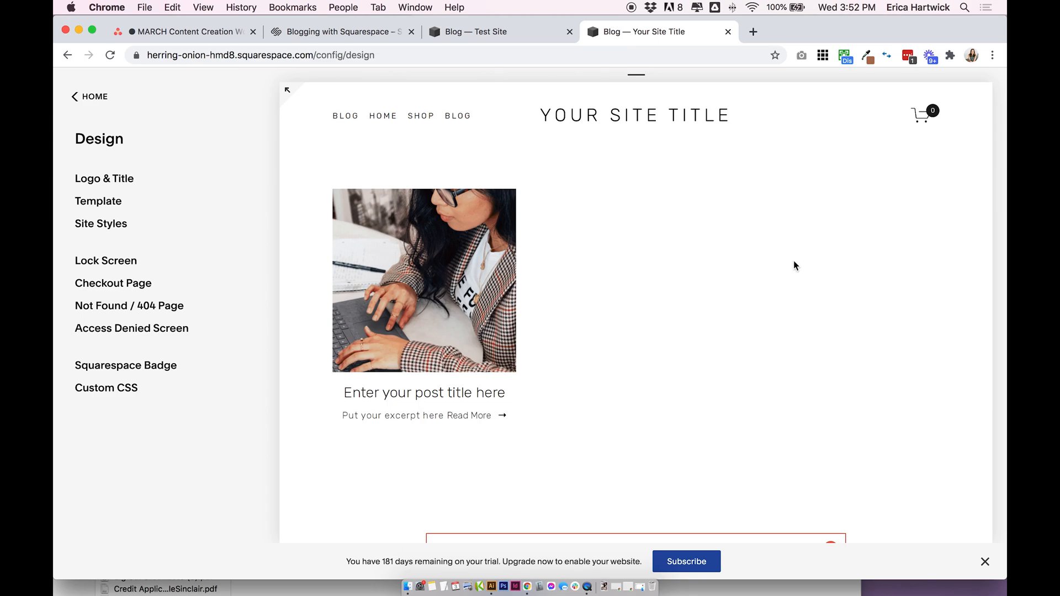
mouse_move(353, 142)
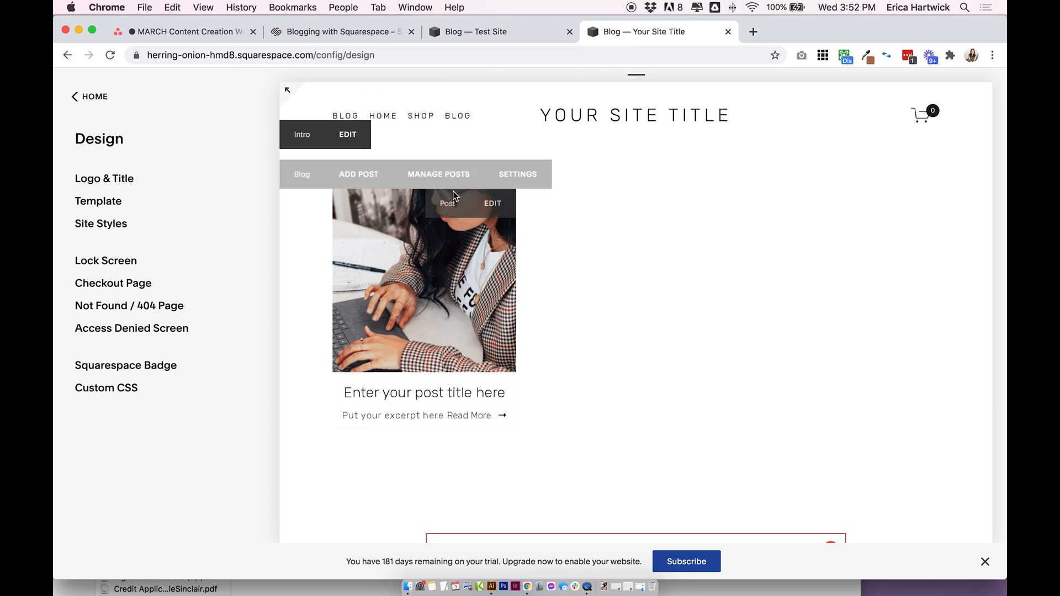
click(352, 138)
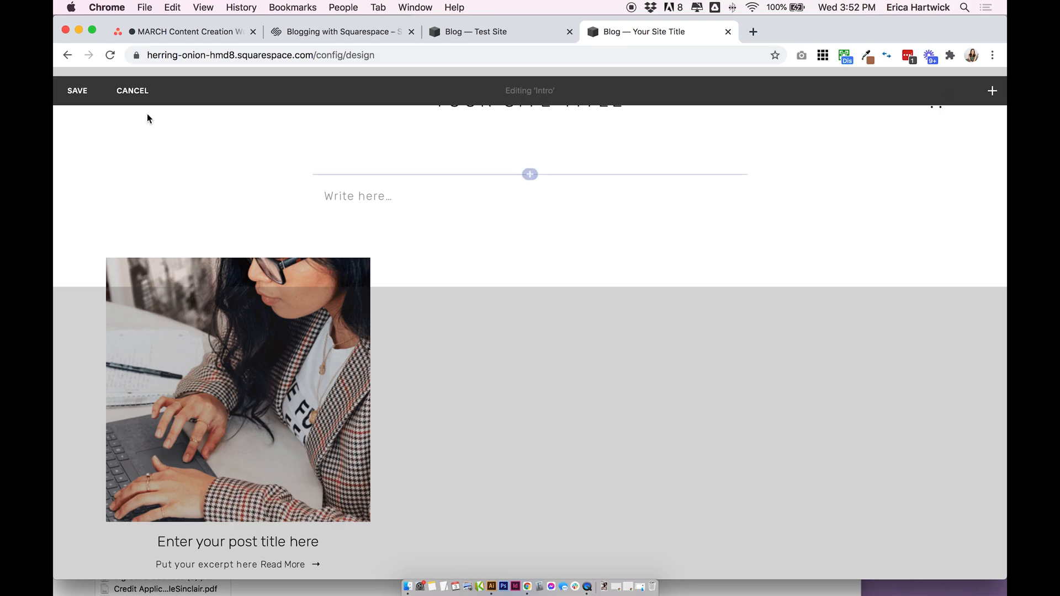
click(145, 92)
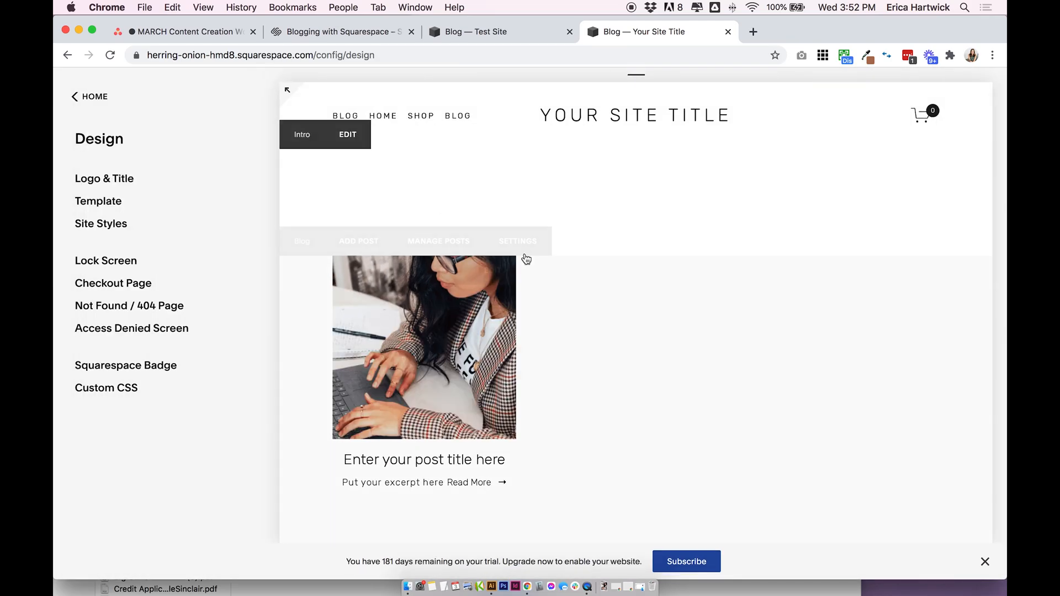
scroll(789, 336, down, 5)
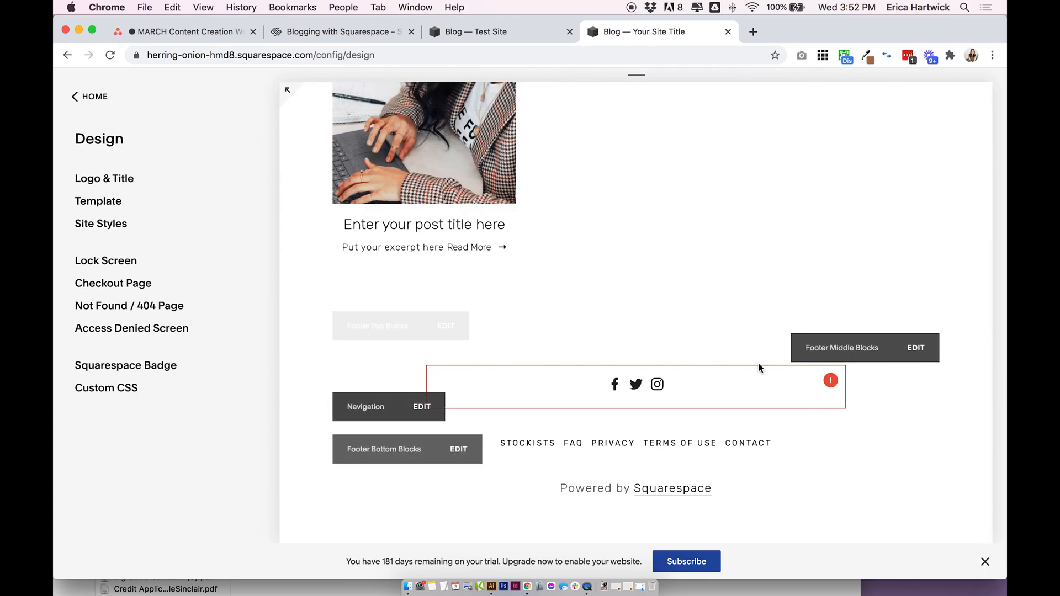
scroll(441, 386, up, 5)
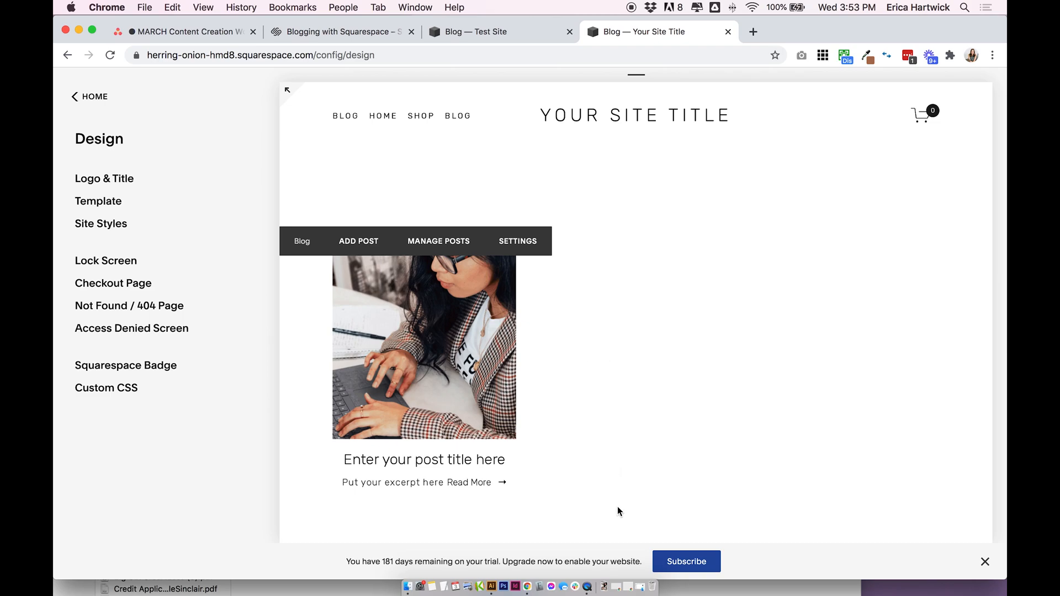
scroll(574, 359, down, 1)
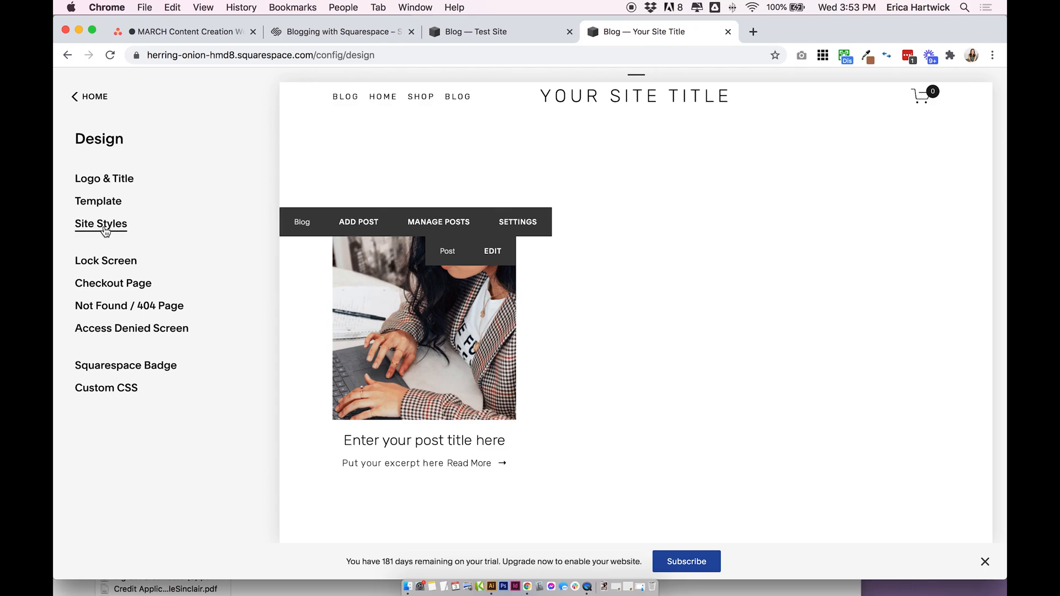
Open Site Styles and examine the Blog Metadata and Blog List options for the blog landing page
click(105, 227)
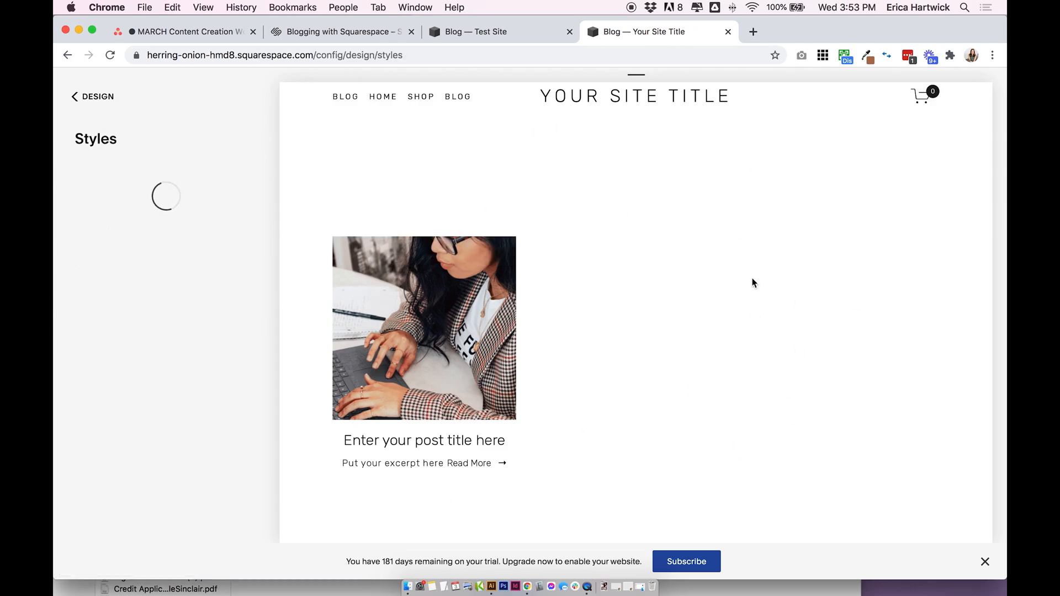
scroll(216, 342, down, 10)
scroll(217, 343, down, 15)
scroll(214, 345, up, 10)
mouse_move(179, 361)
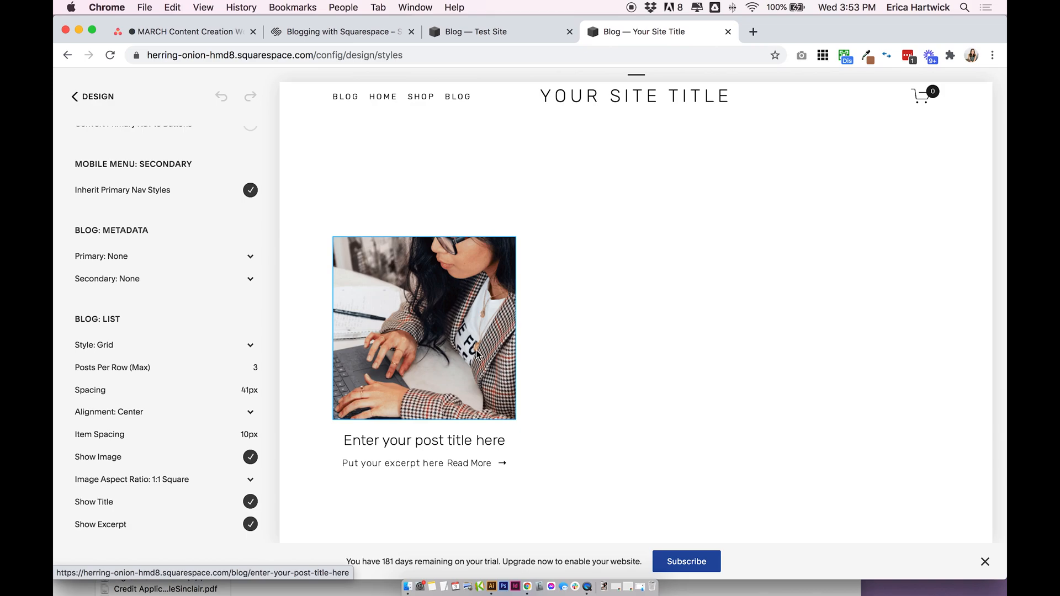
scroll(159, 356, up, 2)
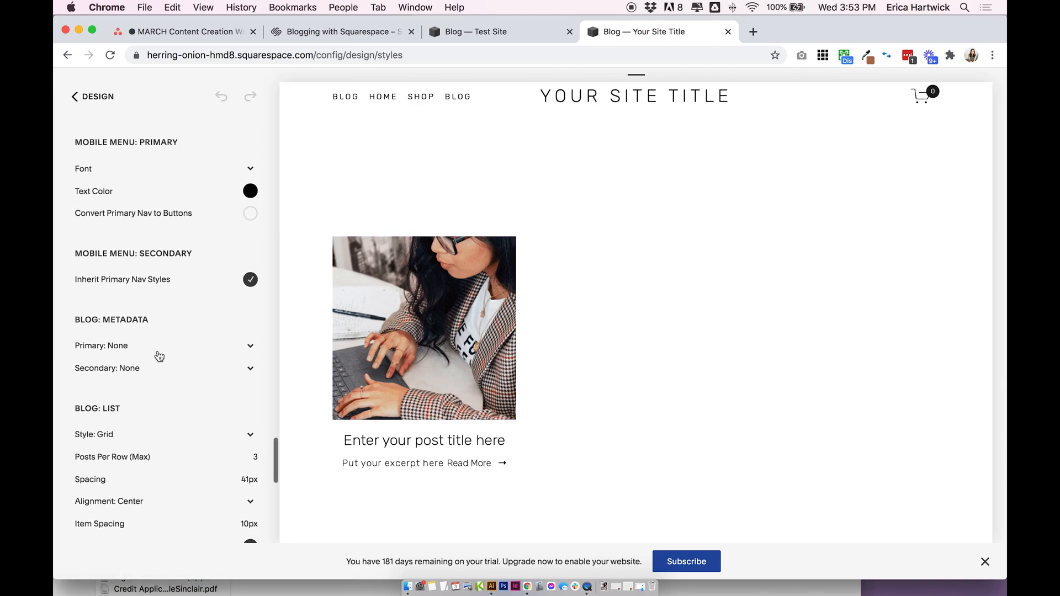
scroll(158, 355, down, 3)
scroll(155, 287, down, 2)
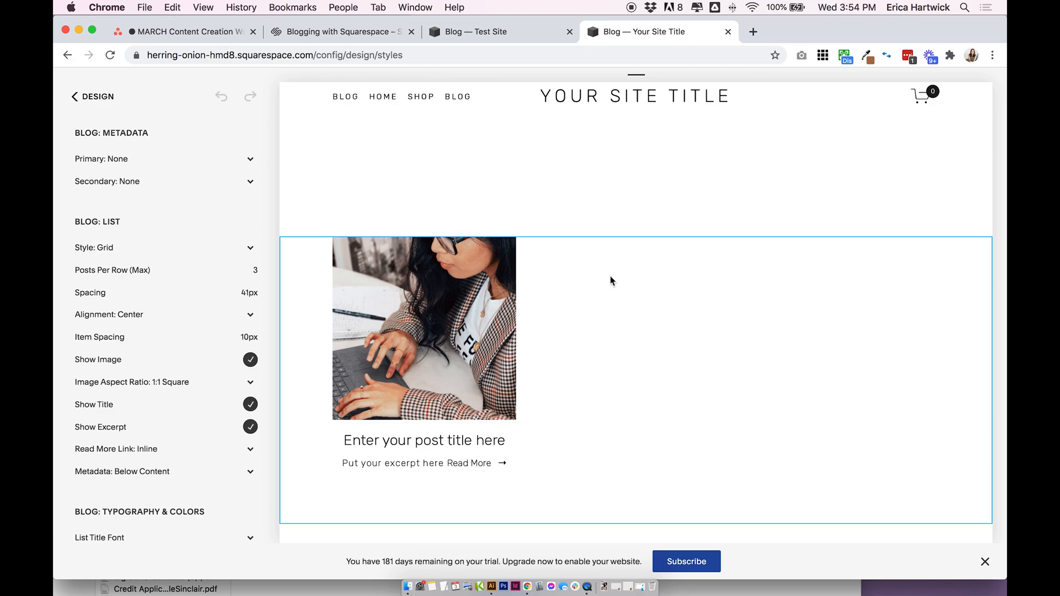
Preview the Stacked style for the blog list and set the style back to Grid
click(89, 249)
click(94, 258)
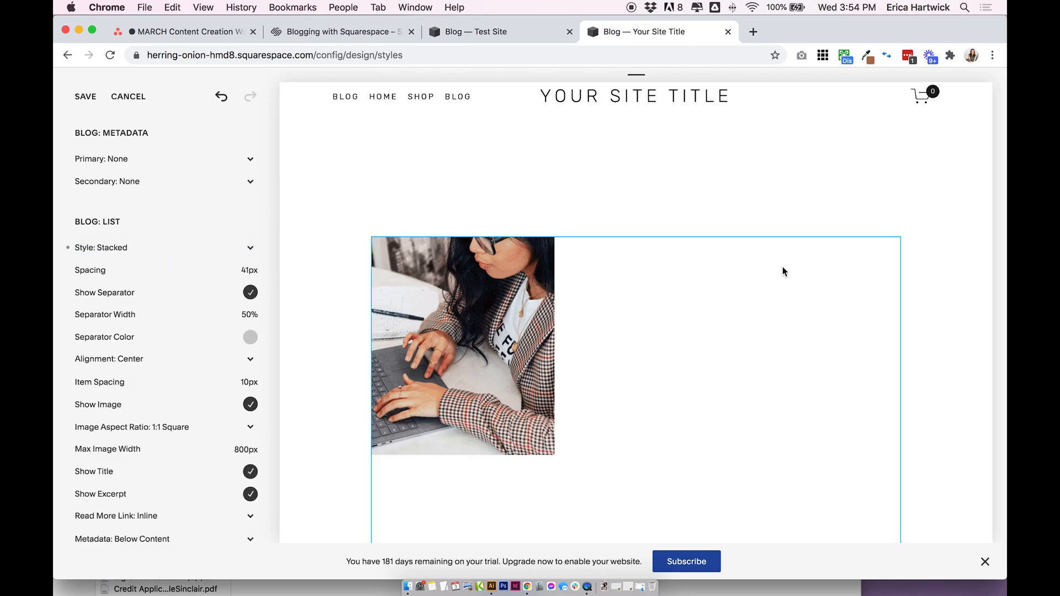
scroll(592, 286, down, 2)
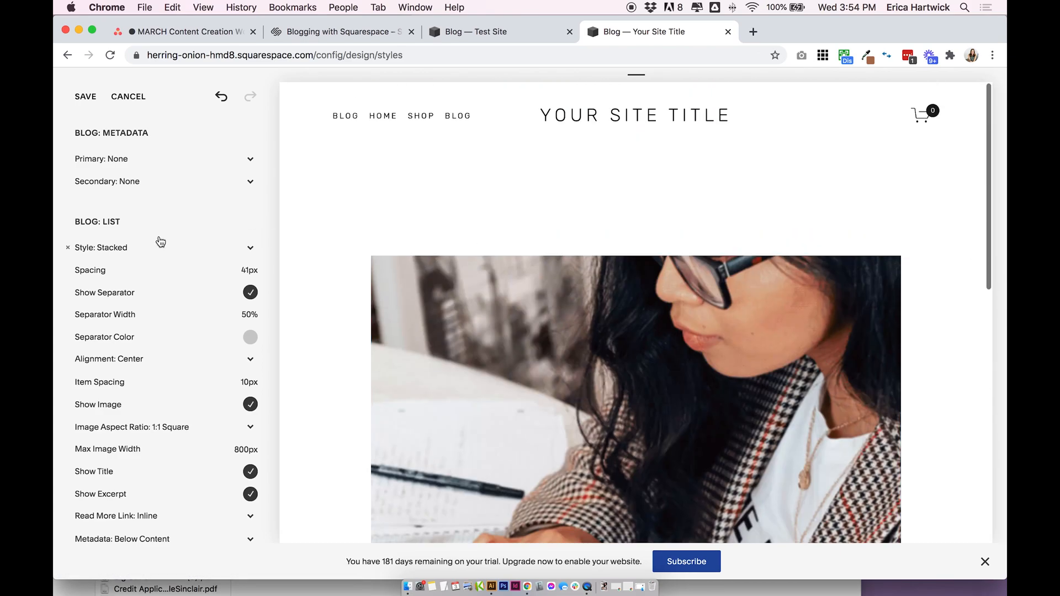
click(103, 247)
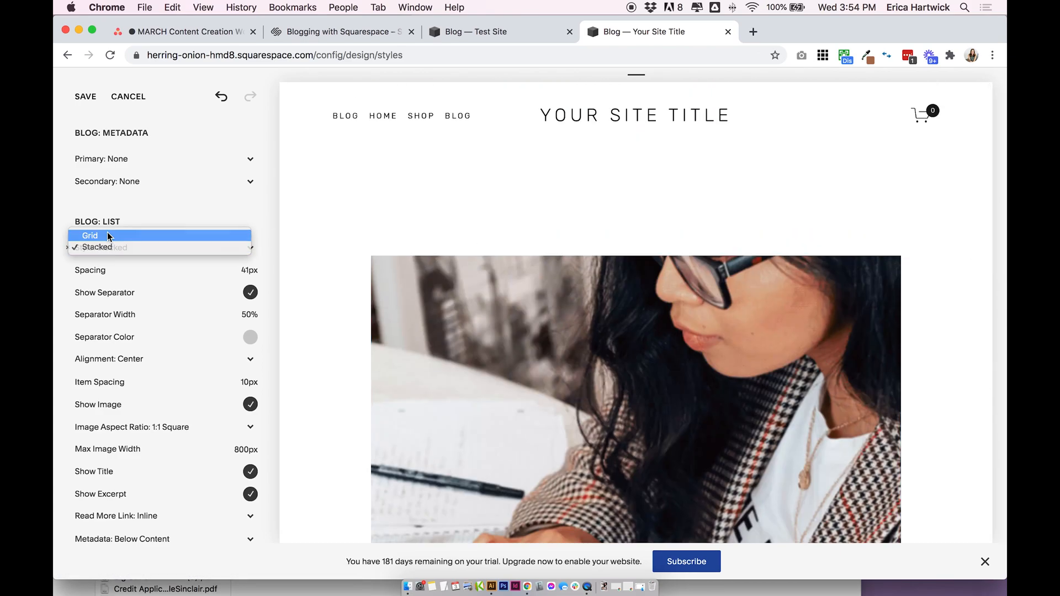
click(107, 232)
mouse_move(100, 280)
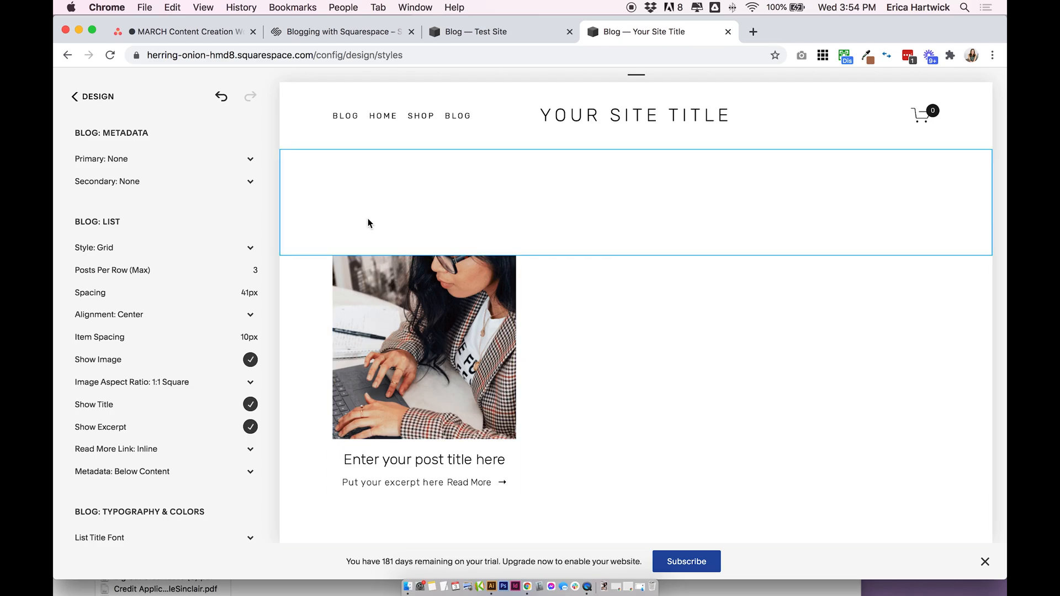
Switch to the Test Site browser tab, review its blog page, and view the available actions for the post "Post Title Goes here"
click(528, 34)
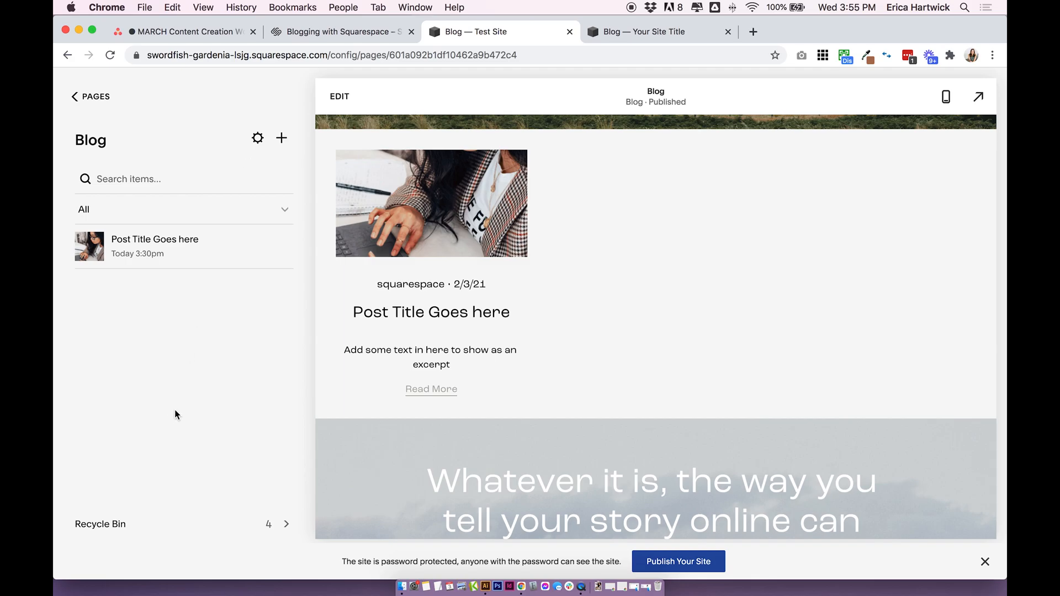
scroll(512, 330, up, 5)
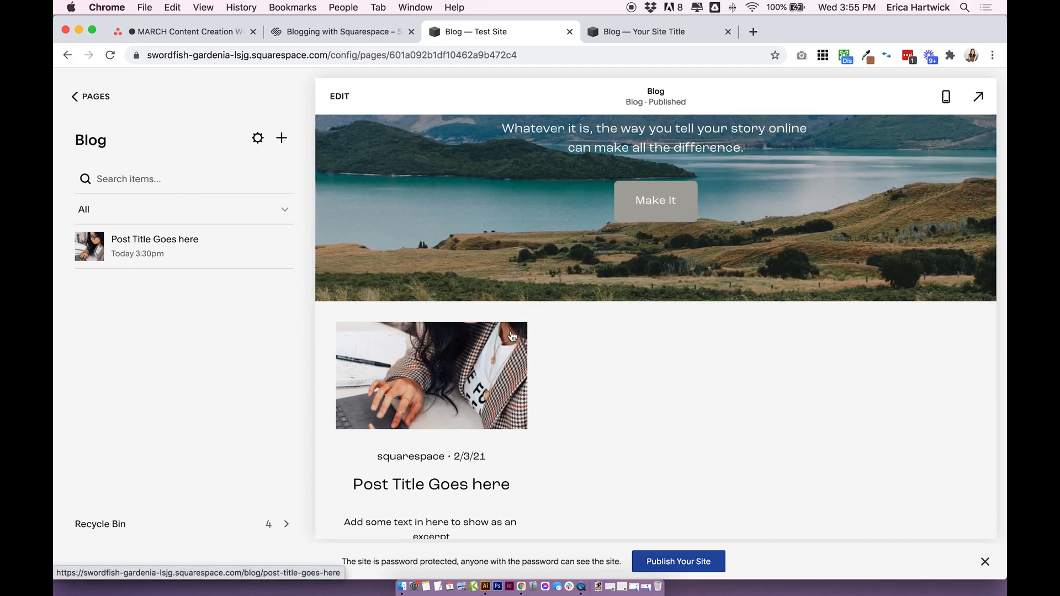
scroll(528, 289, up, 5)
scroll(529, 289, down, 7)
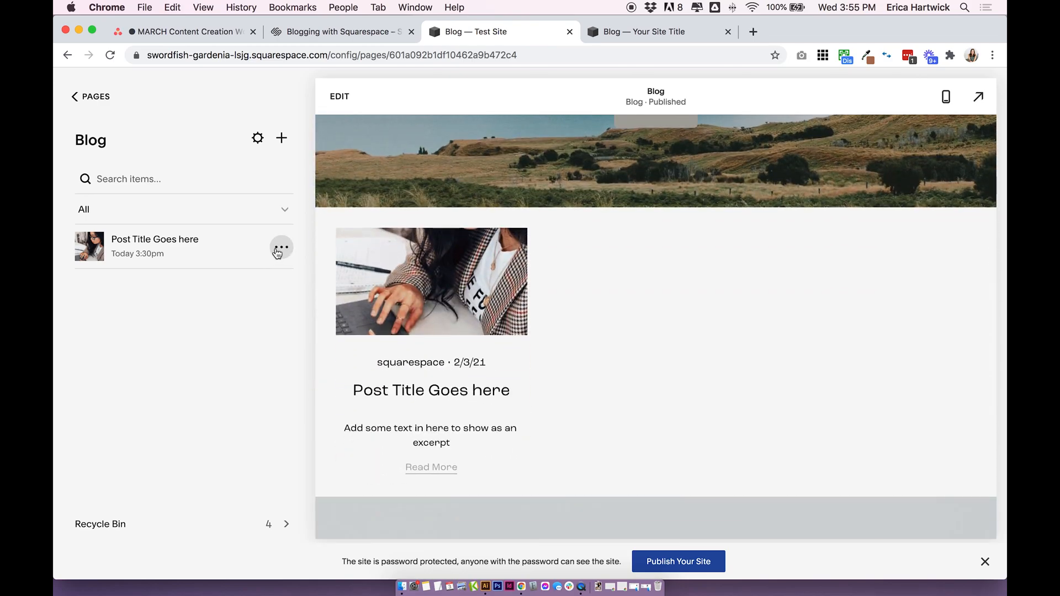
click(278, 252)
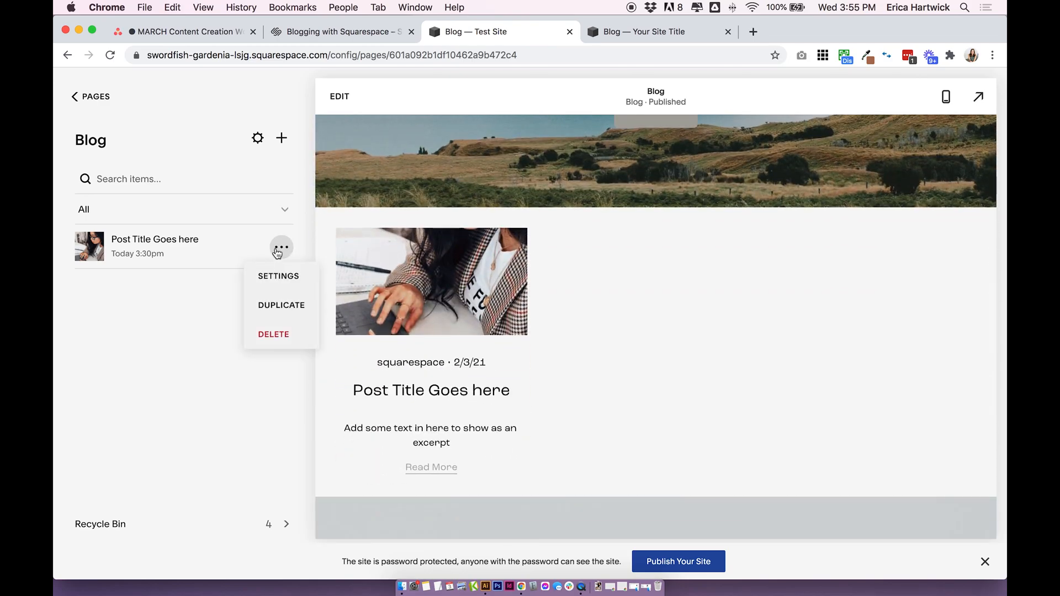
click(206, 313)
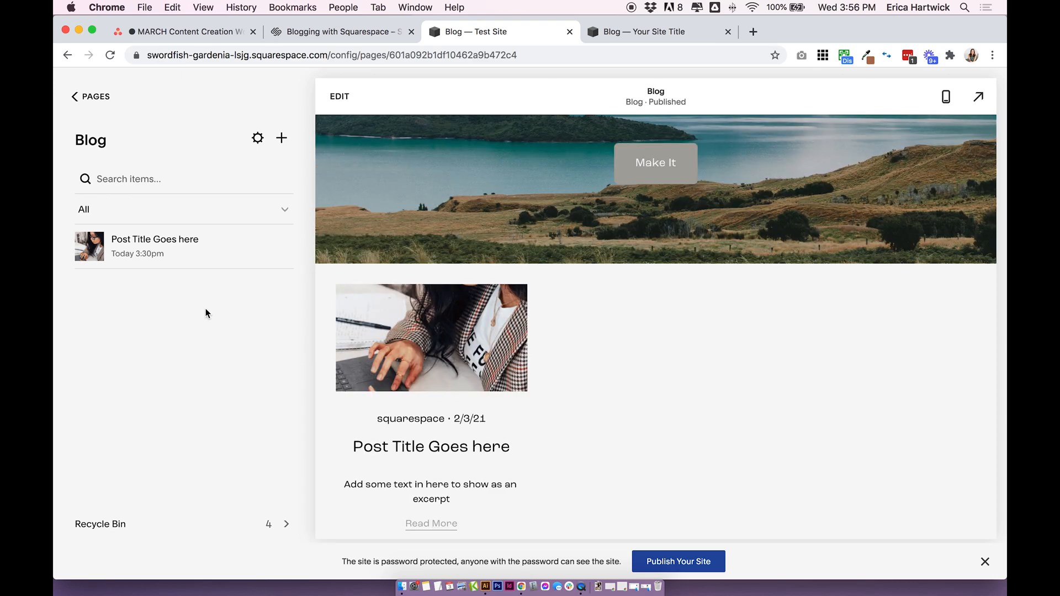